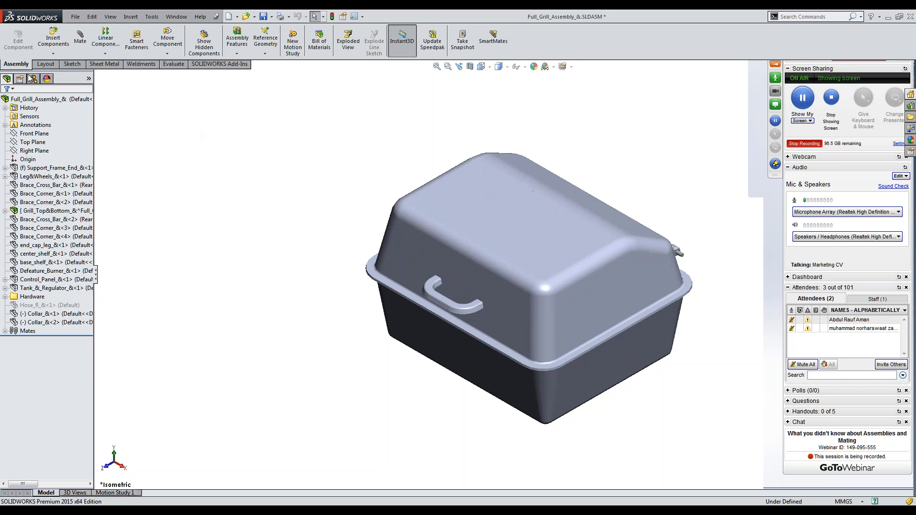
# Activate Display State-1 so the complete grill assembly is shown, and return to the component tree
pyautogui.click(33, 78)
pyautogui.rightClick(51, 118)
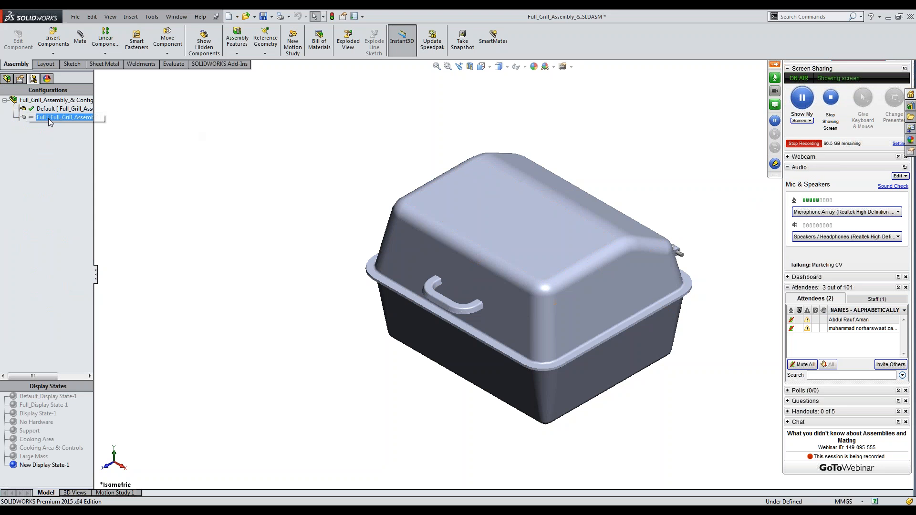
pyautogui.click(90, 124)
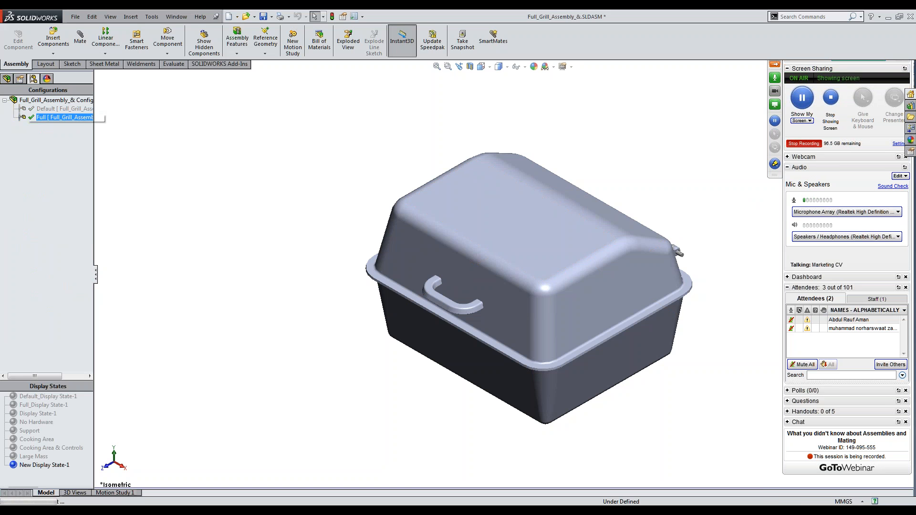
pyautogui.doubleClick(38, 405)
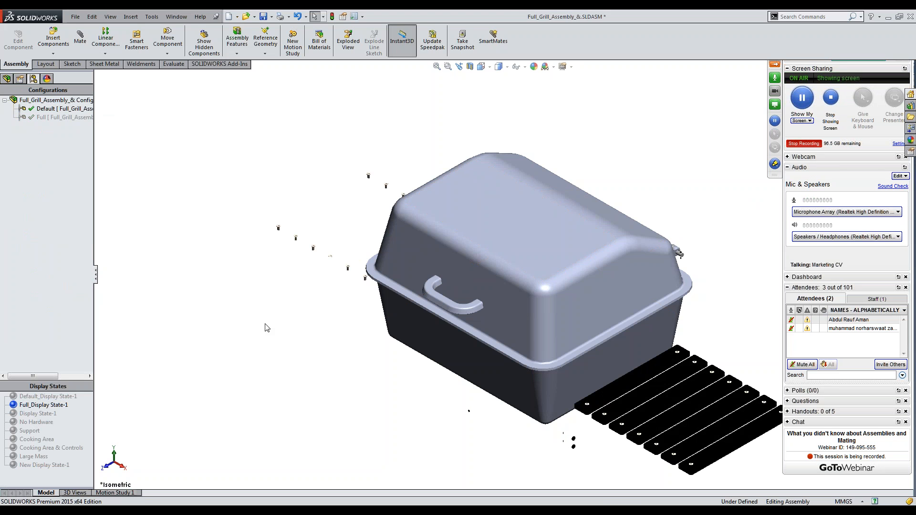
pyautogui.doubleClick(38, 414)
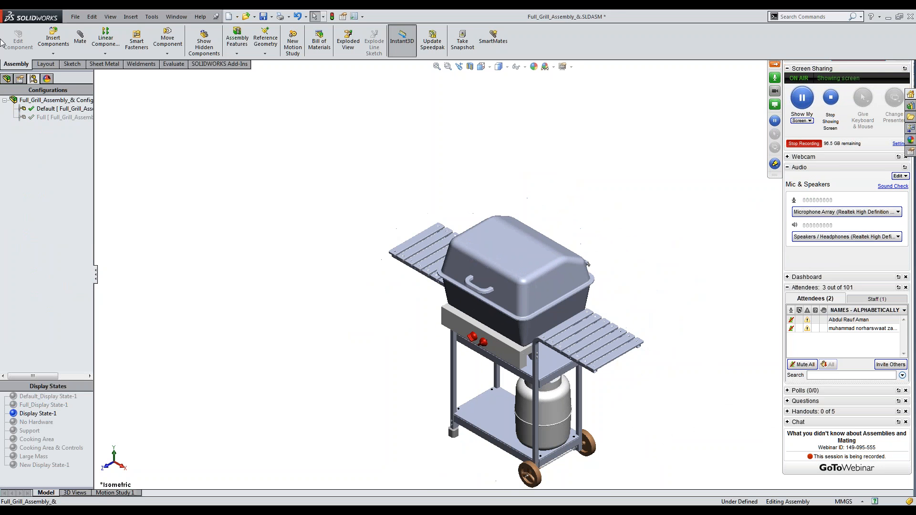
pyautogui.click(7, 80)
pyautogui.scroll(2, 557, 409)
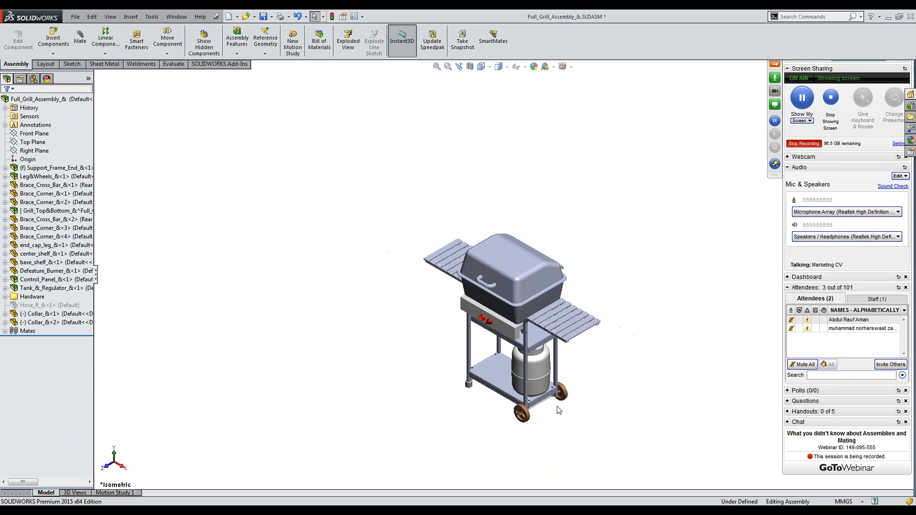
pyautogui.moveTo(556, 409); pyautogui.dragTo(568, 377, button='middle')
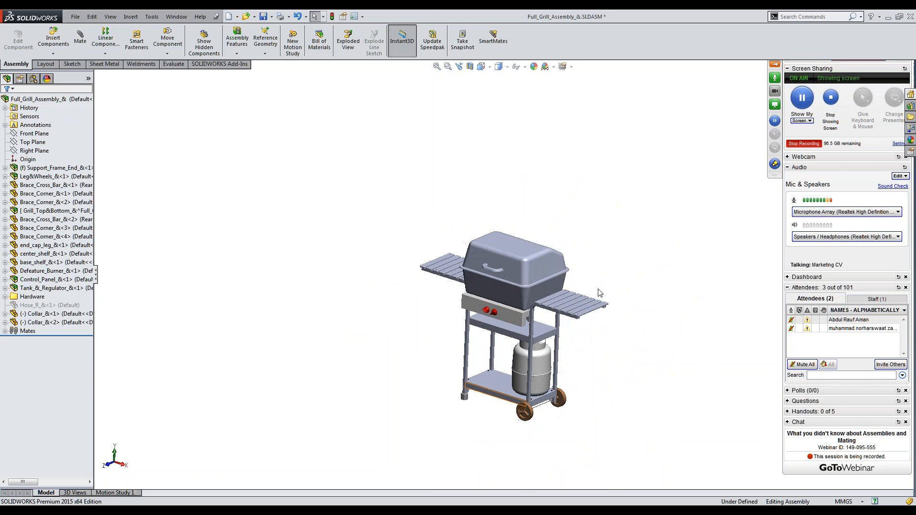
pyautogui.moveTo(541, 292); pyautogui.dragTo(534, 310, button='middle')
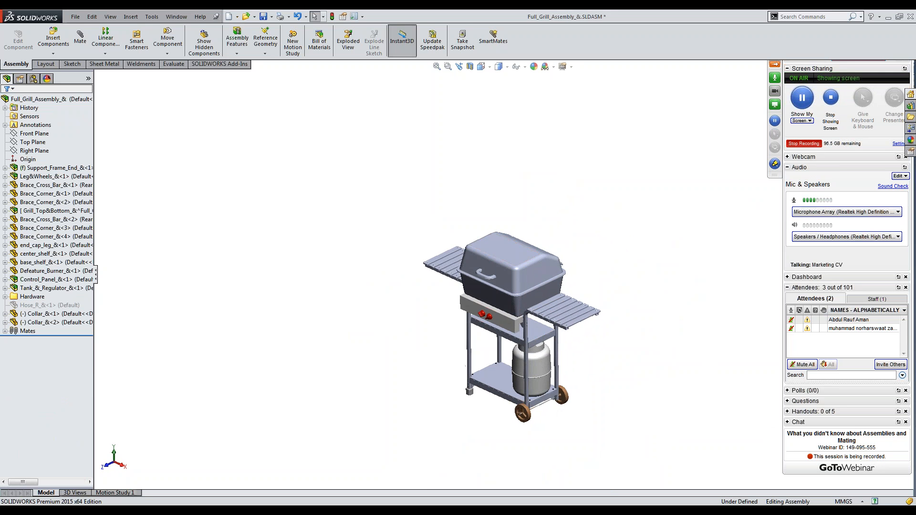
pyautogui.scroll(-3, 606, 361)
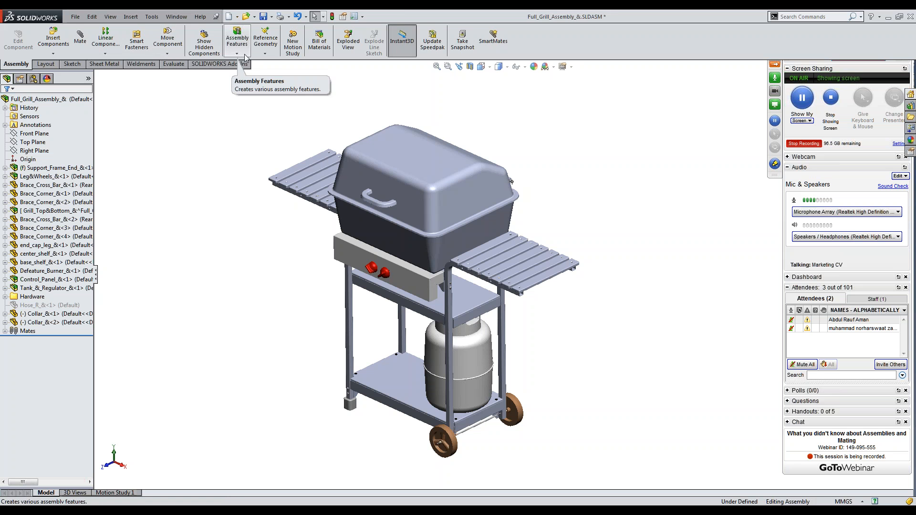
# Start Assembly Visualization and widen its component list so the file name, quantity and mass columns are fully readable
pyautogui.click(237, 40)
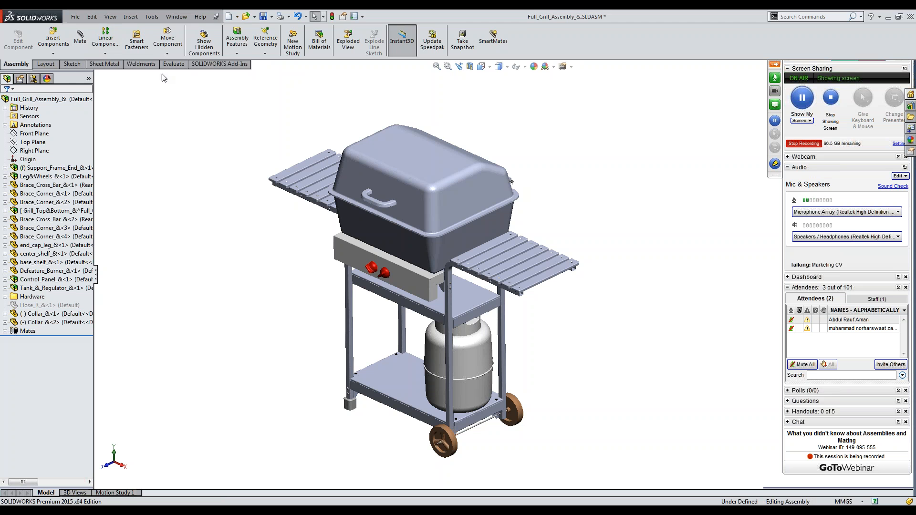
pyautogui.click(172, 66)
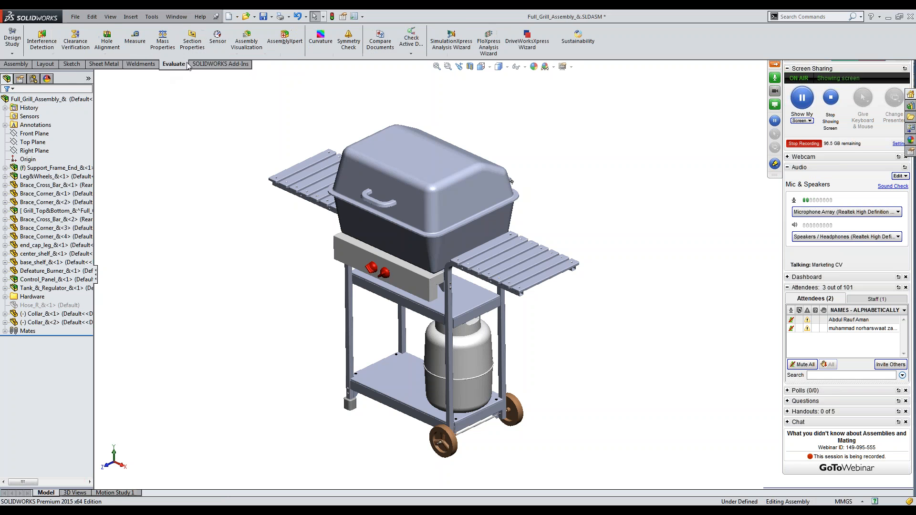
pyautogui.click(239, 47)
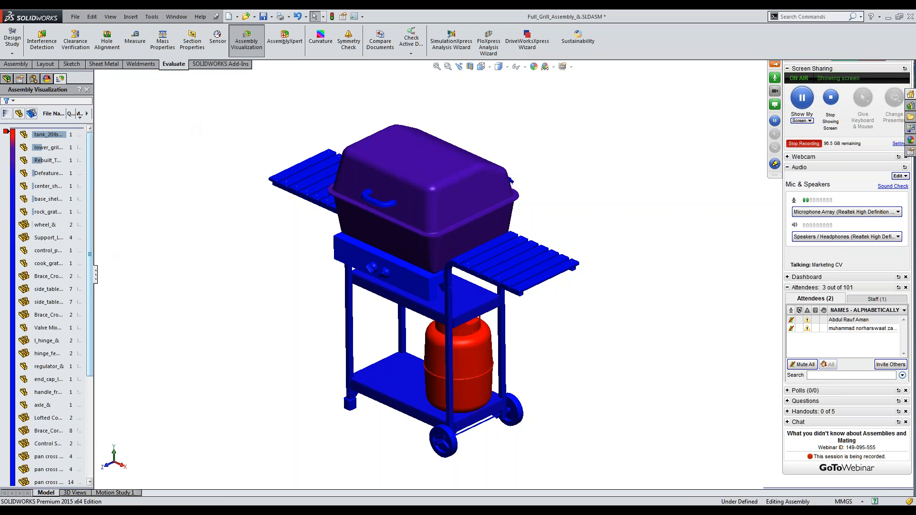
pyautogui.moveTo(94, 273); pyautogui.dragTo(185, 274)
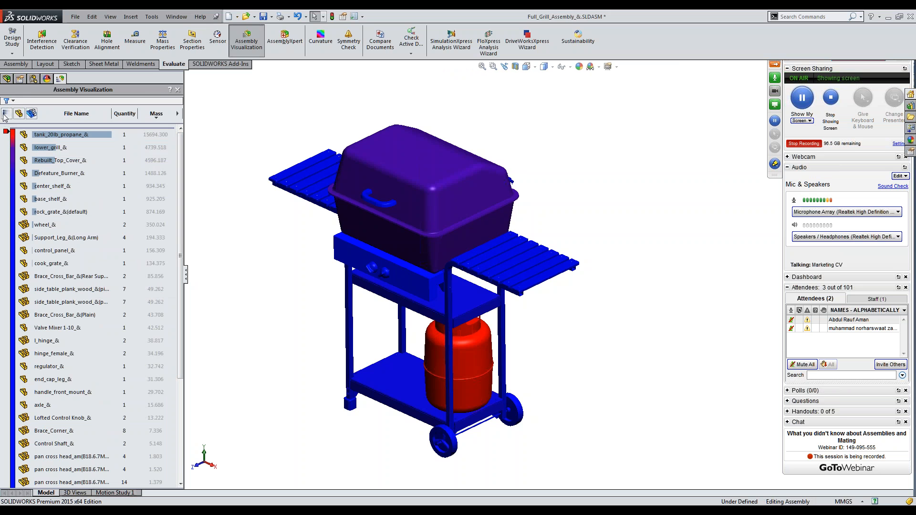
# Look through the properties and column options available in place of Mass for the visualization
pyautogui.moveTo(6, 132)
pyautogui.mouseDown()
pyautogui.moveTo(6, 388)
pyautogui.moveTo(6, 135)
pyautogui.mouseUp()
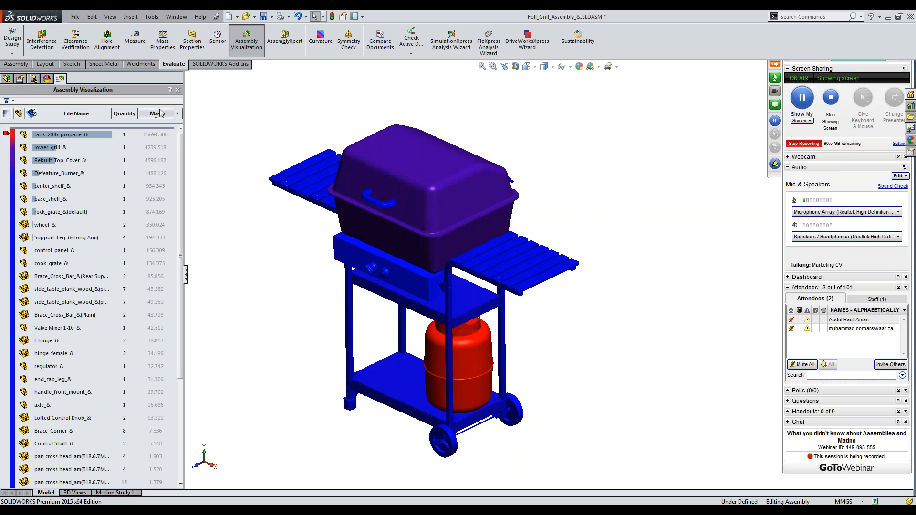
pyautogui.click(178, 116)
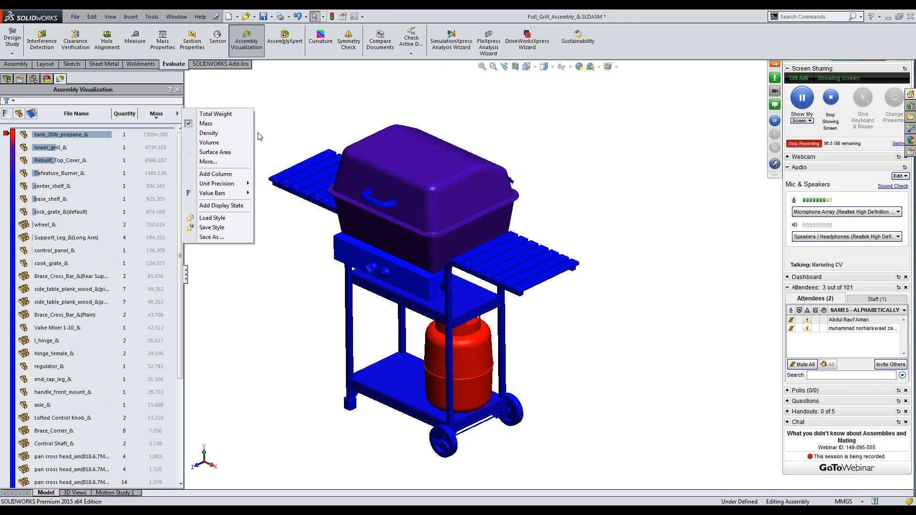
pyautogui.click(272, 115)
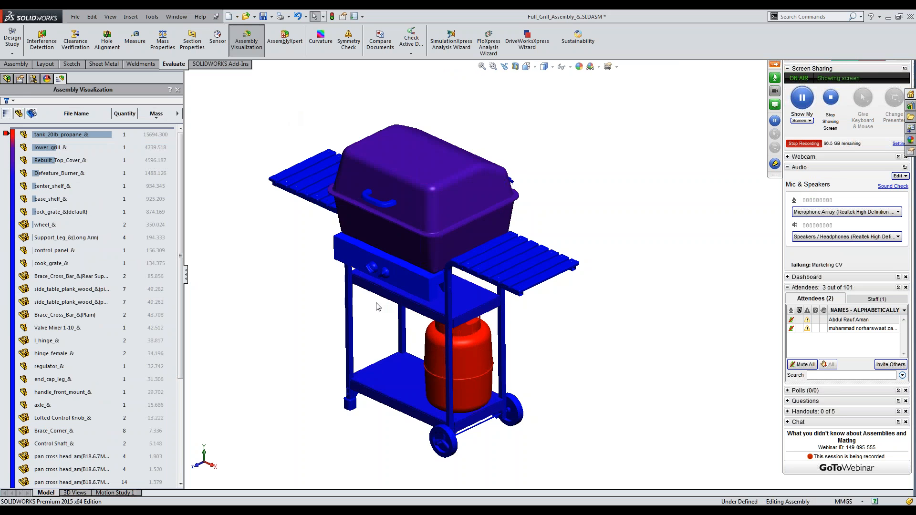
pyautogui.scroll(-2, 440, 347)
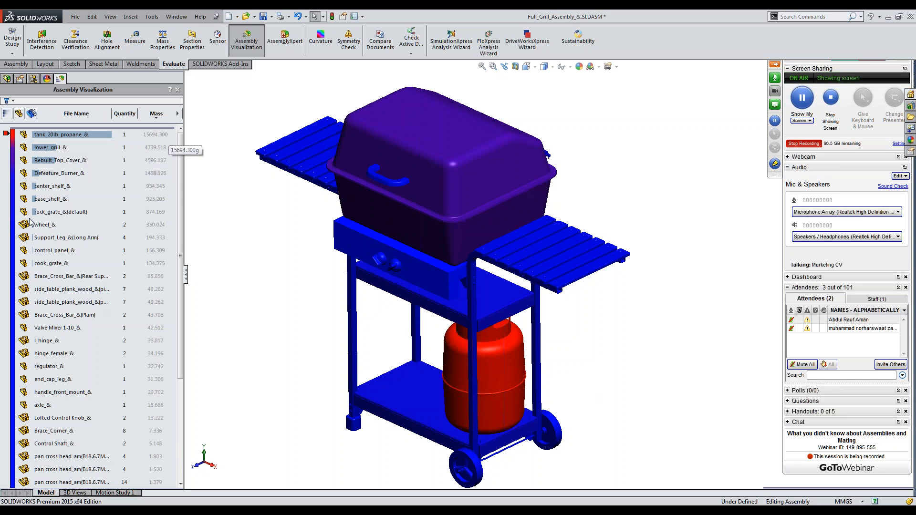
pyautogui.click(6, 134)
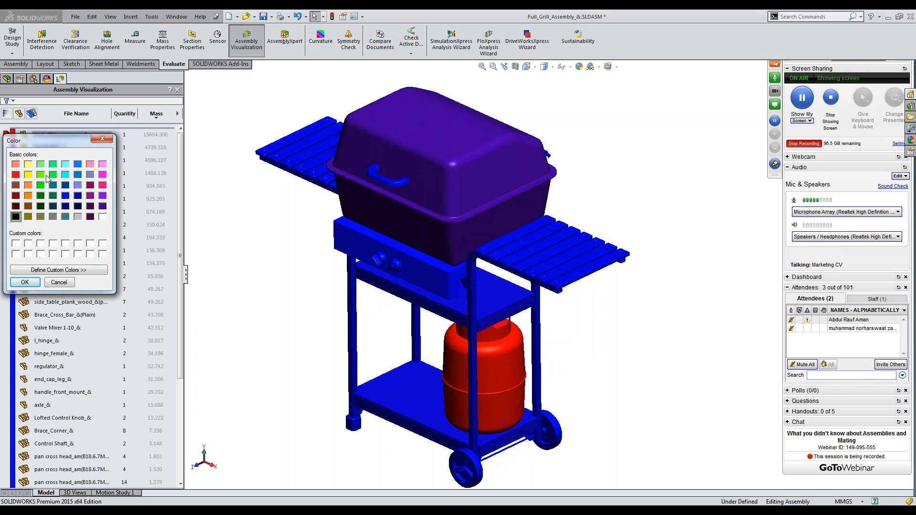
pyautogui.click(53, 174)
pyautogui.click(65, 282)
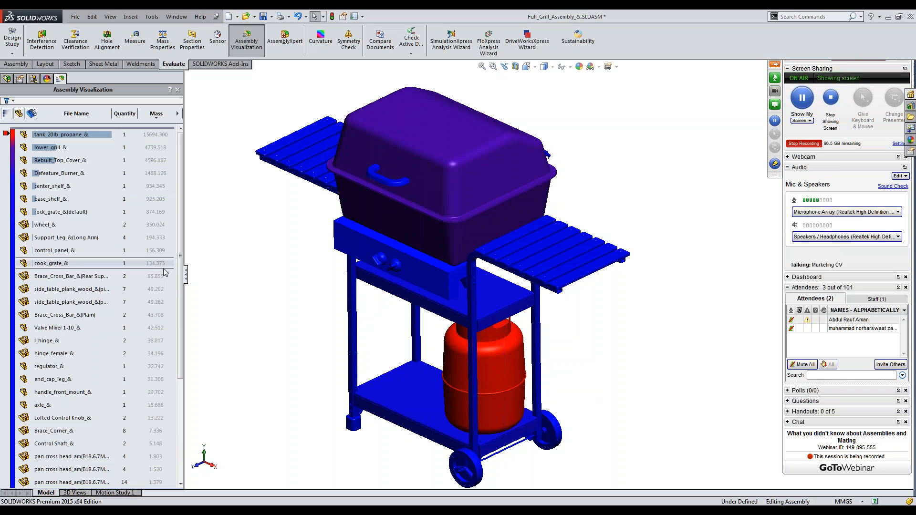
# Roll the mass-sorted visualization list back until only tank_20lb_propane_& is displayed
pyautogui.moveTo(181, 303); pyautogui.dragTo(186, 404)
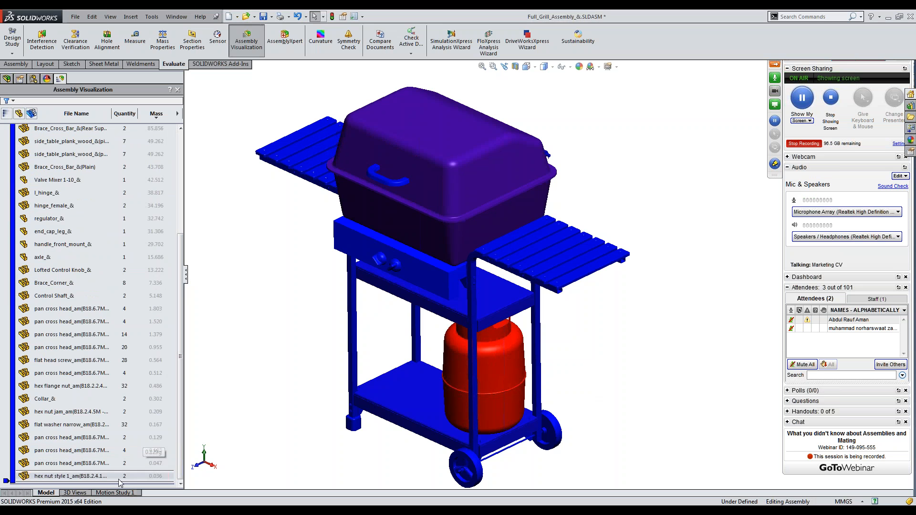
pyautogui.moveTo(120, 484); pyautogui.dragTo(120, 170)
pyautogui.moveTo(181, 260); pyautogui.dragTo(172, 154)
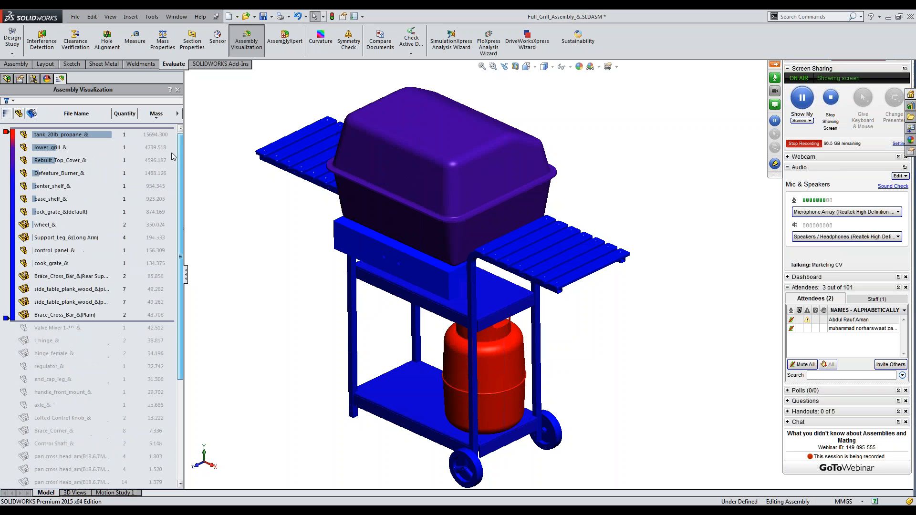
pyautogui.moveTo(125, 322); pyautogui.dragTo(108, 140)
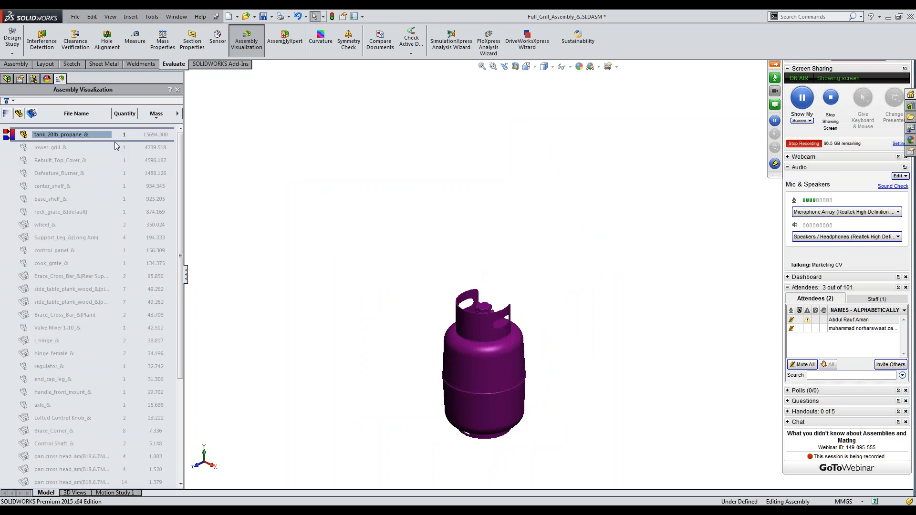
# Roll the visualization list forward in stages from the propane tank until all components down to the lightest nut are included
pyautogui.moveTo(115, 142); pyautogui.dragTo(117, 153)
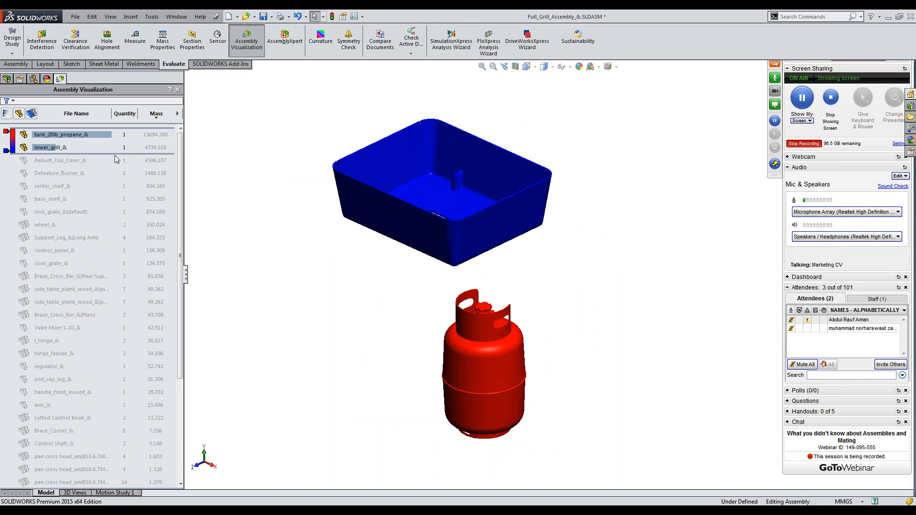
pyautogui.moveTo(115, 159); pyautogui.dragTo(115, 200)
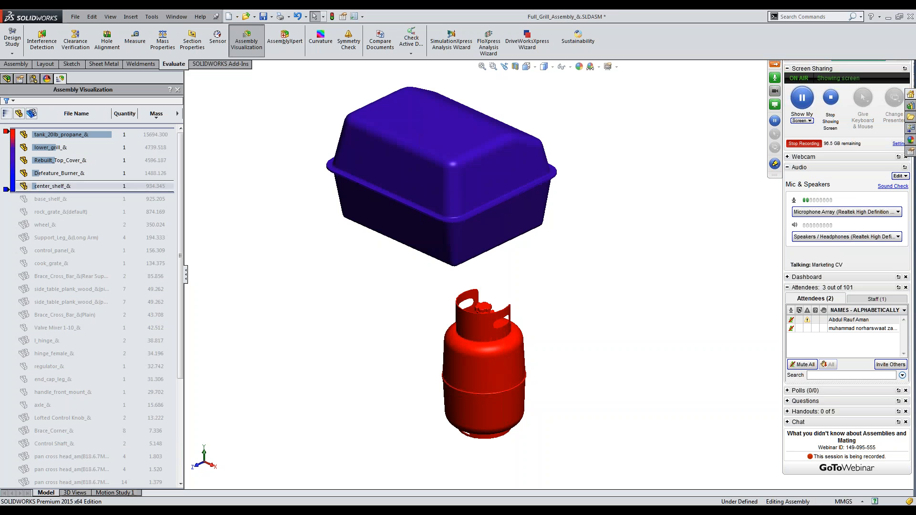
pyautogui.click(116, 187)
pyautogui.moveTo(116, 193); pyautogui.dragTo(117, 294)
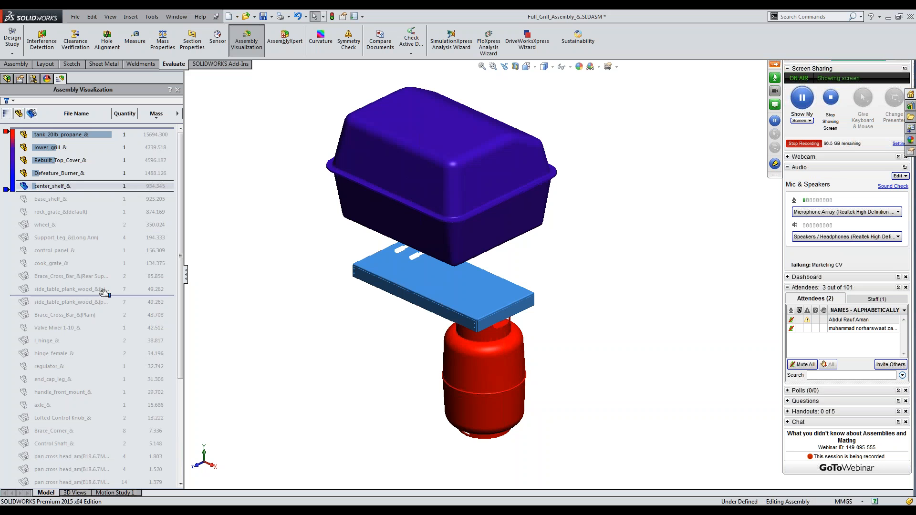
pyautogui.moveTo(179, 262); pyautogui.dragTo(180, 363)
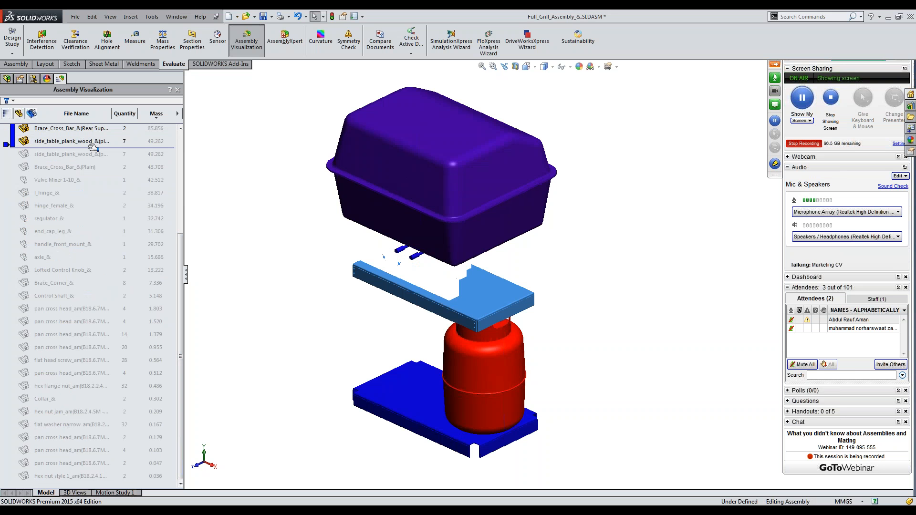
pyautogui.moveTo(91, 147); pyautogui.dragTo(113, 484)
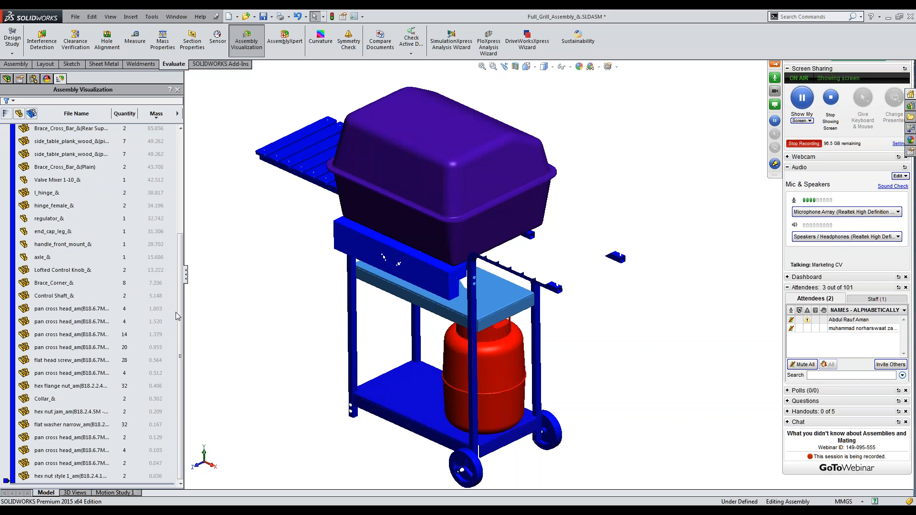
pyautogui.moveTo(179, 310); pyautogui.dragTo(194, 195)
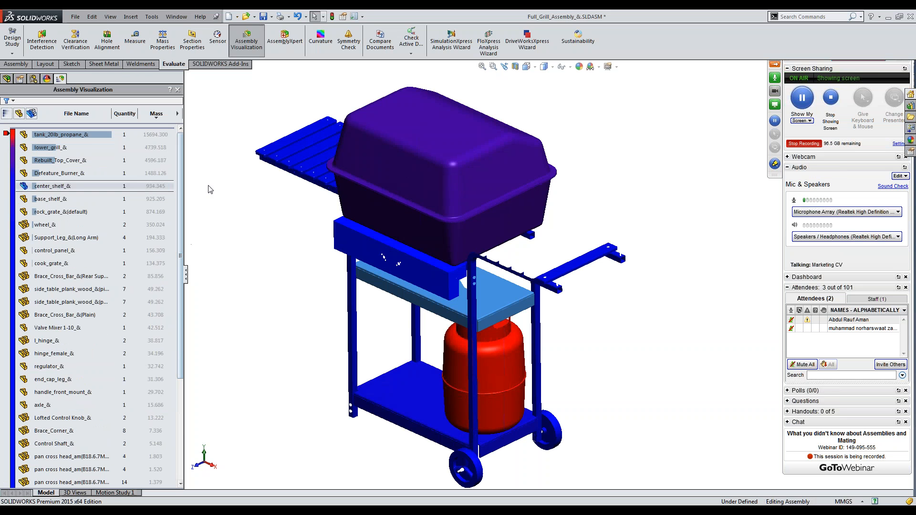
# Switch the visualization list to the nested view, and expand and collapse the Tank_&_Regulator_& subassembly
pyautogui.click(18, 114)
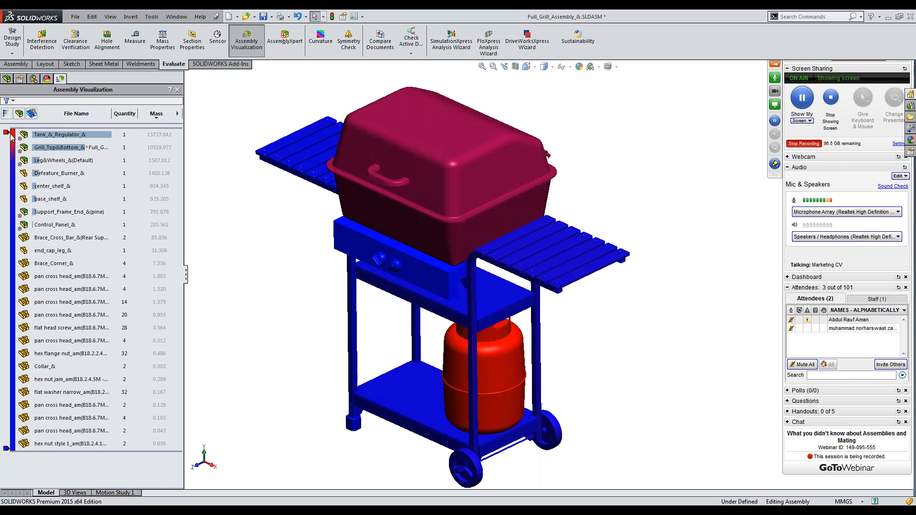
pyautogui.click(19, 114)
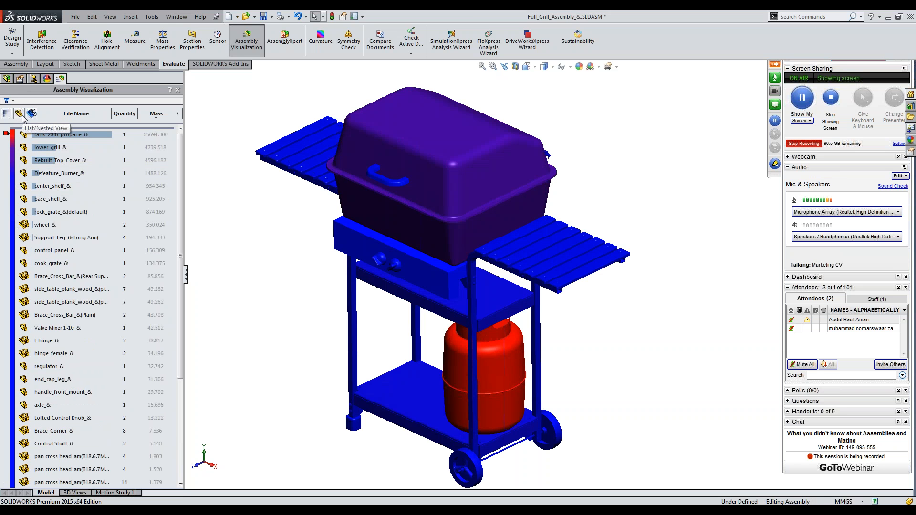
pyautogui.click(22, 116)
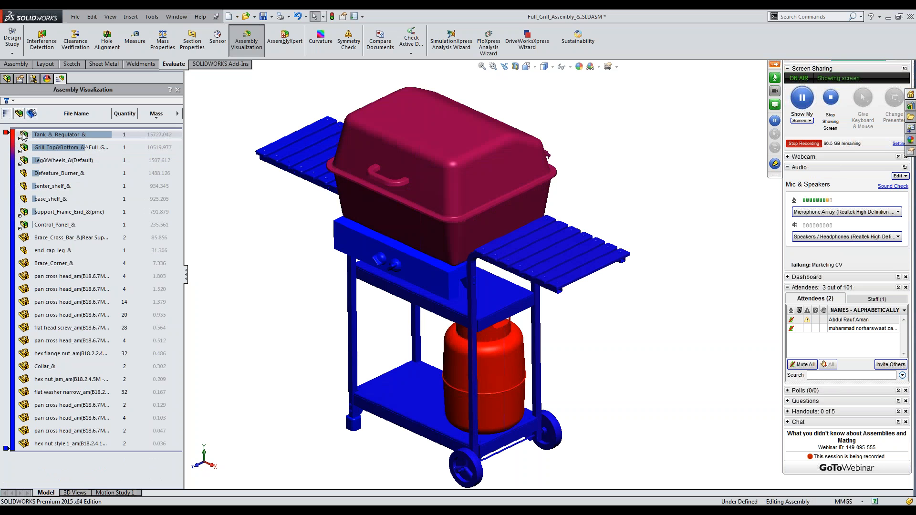
pyautogui.click(20, 138)
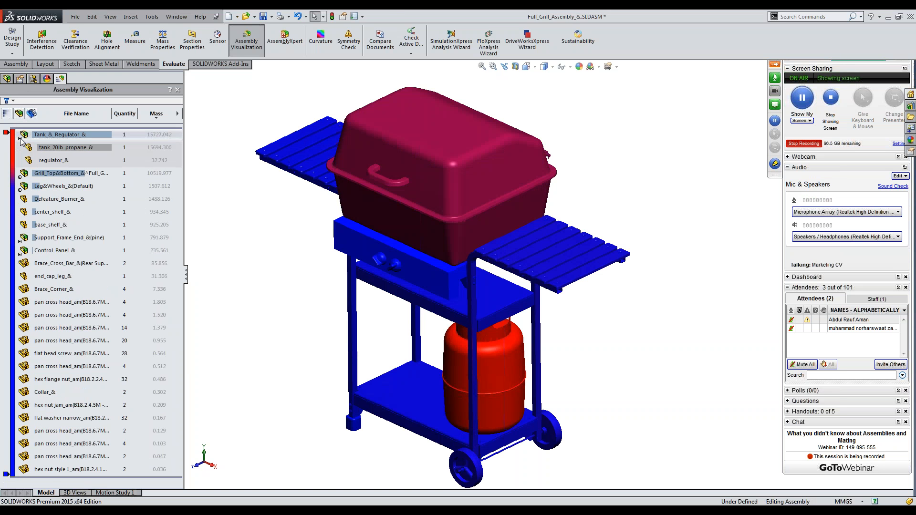
pyautogui.click(20, 139)
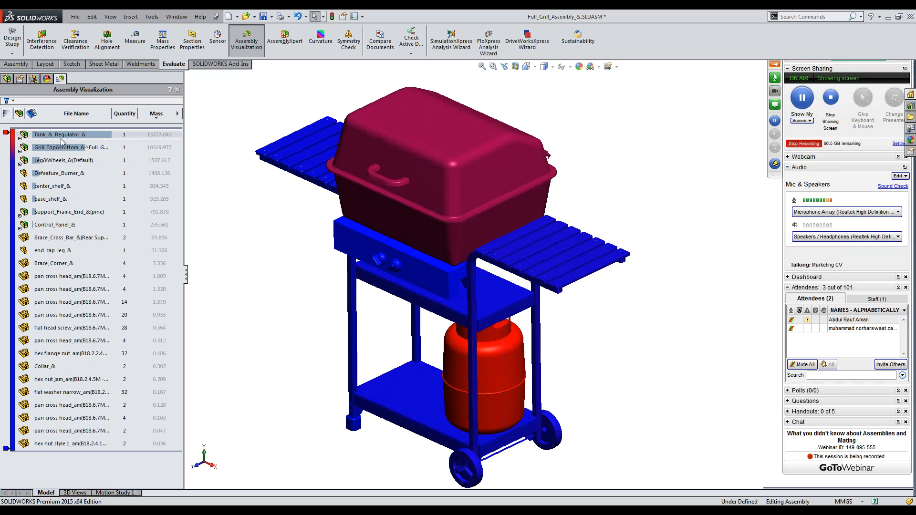
# Ungroup identical components in the visualization list so every instance is listed separately, and select Tank_&_Regulator_&<1>
pyautogui.click(67, 319)
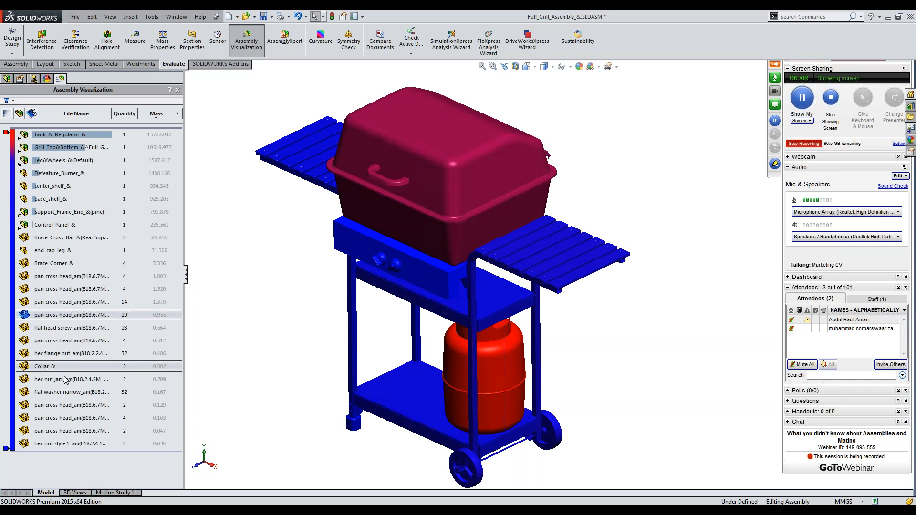
pyautogui.click(32, 114)
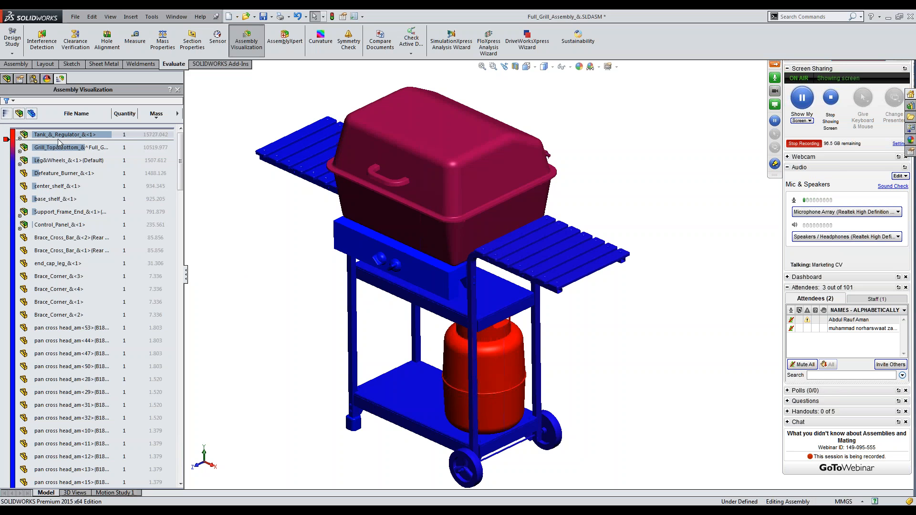
pyautogui.click(20, 139)
pyautogui.click(20, 138)
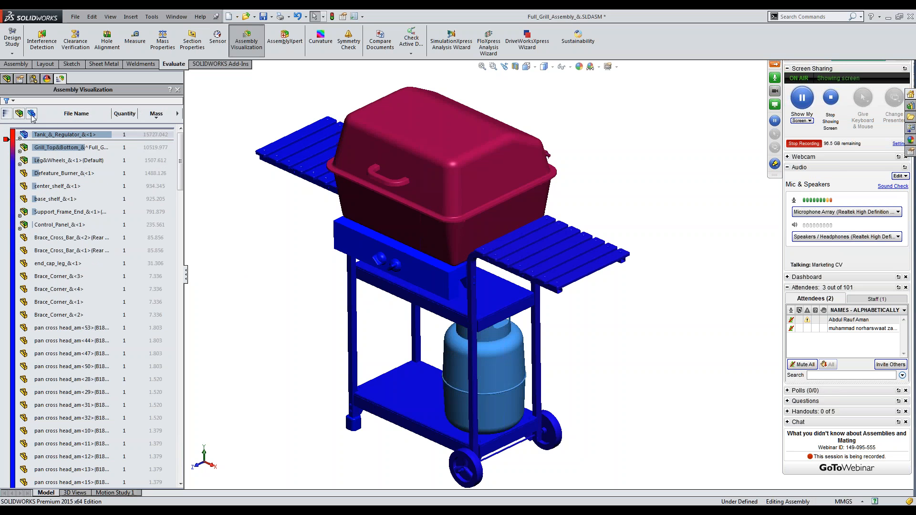
# Regroup identical components in the visualization list and sort it by quantity from highest to lowest
pyautogui.click(32, 115)
pyautogui.click(127, 115)
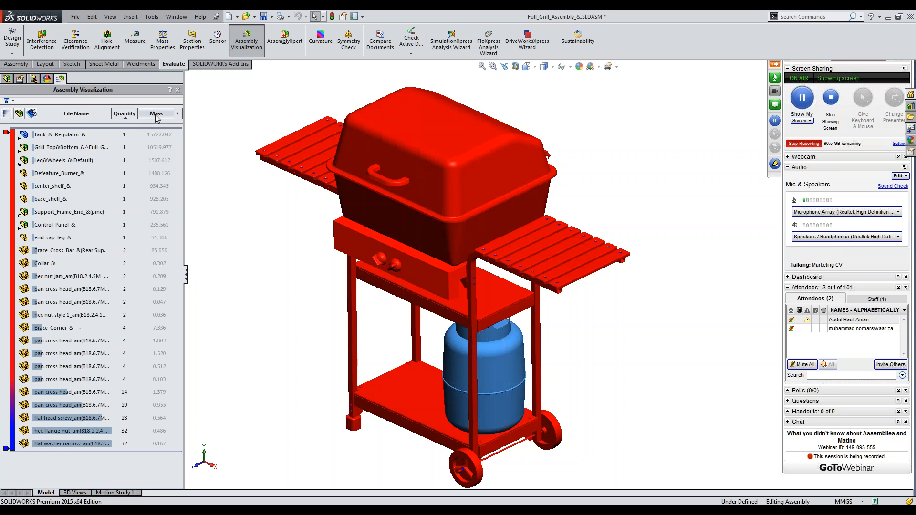
pyautogui.click(126, 115)
# Compare the components by Density, switch the list to the flat view of individual parts, and select the hex flange nut
pyautogui.click(178, 114)
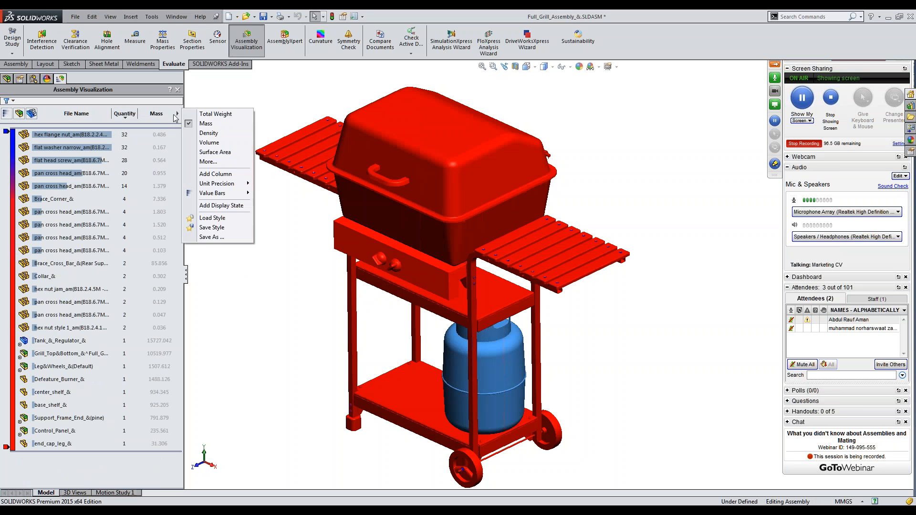
pyautogui.click(208, 133)
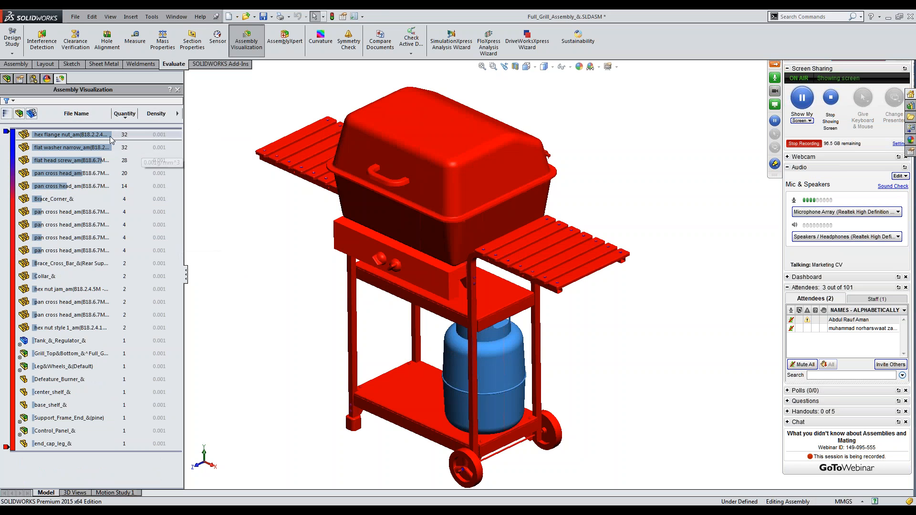
pyautogui.click(20, 114)
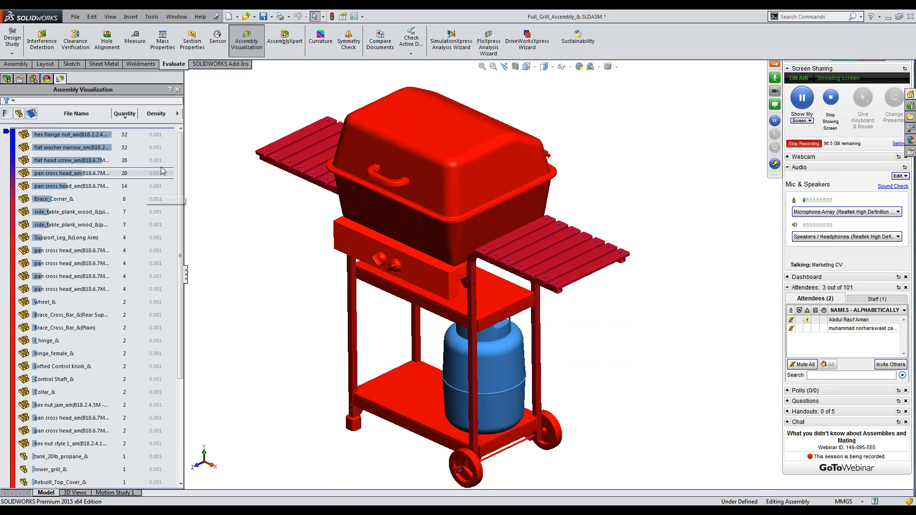
pyautogui.click(61, 137)
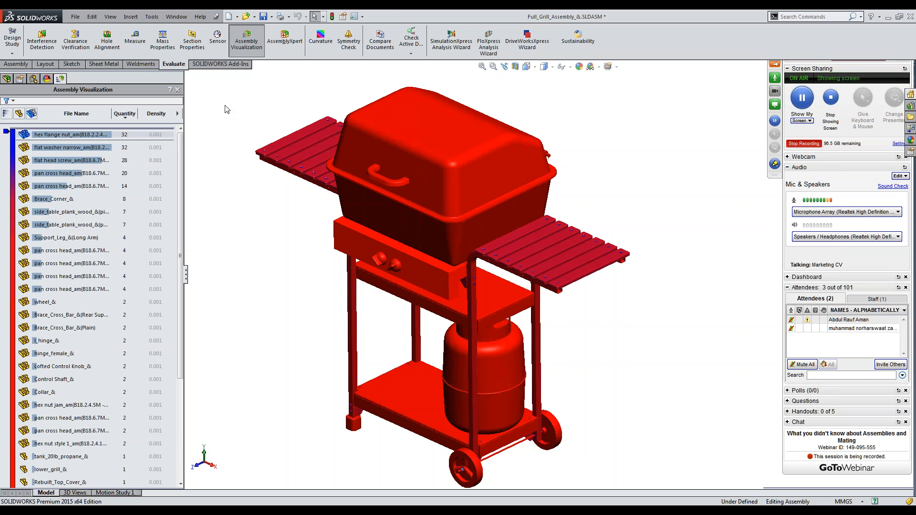
# Change the compared property in the visualization list to Surface Area and finally to Total Weight
pyautogui.click(177, 116)
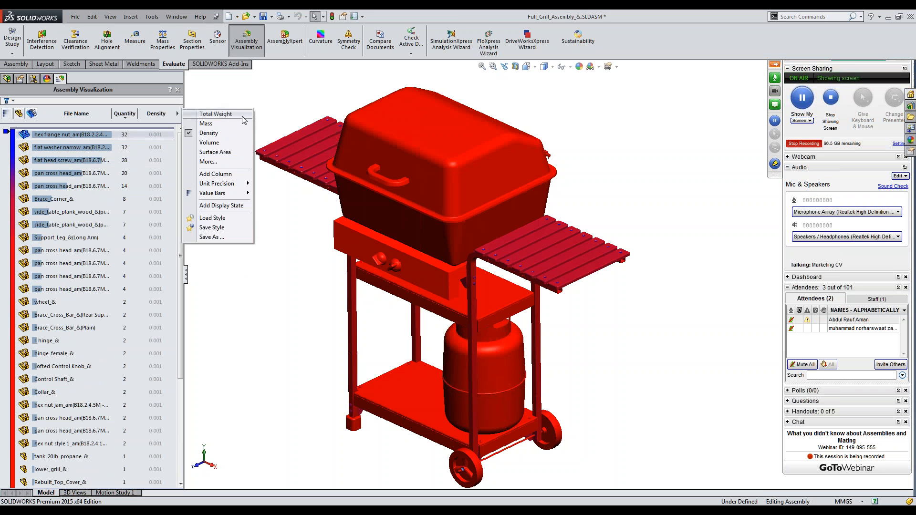
pyautogui.click(216, 152)
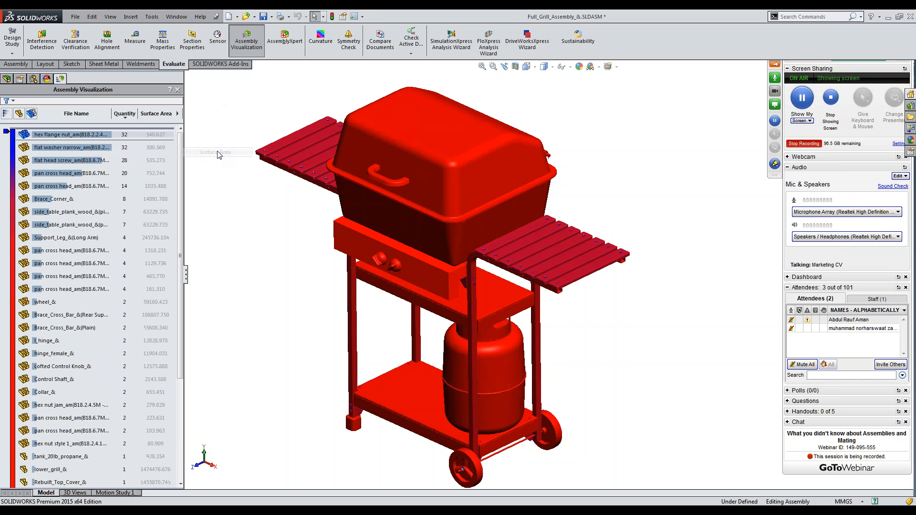
pyautogui.click(178, 113)
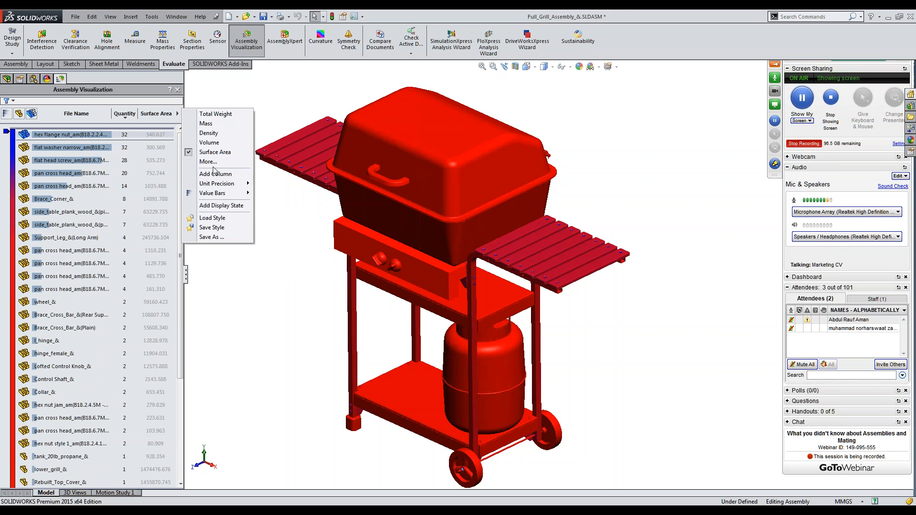
pyautogui.moveTo(215, 188)
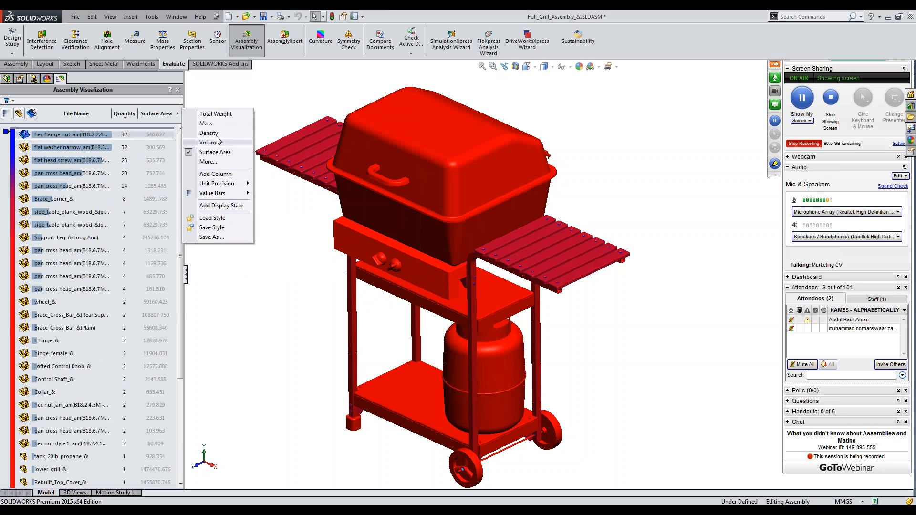
pyautogui.click(206, 114)
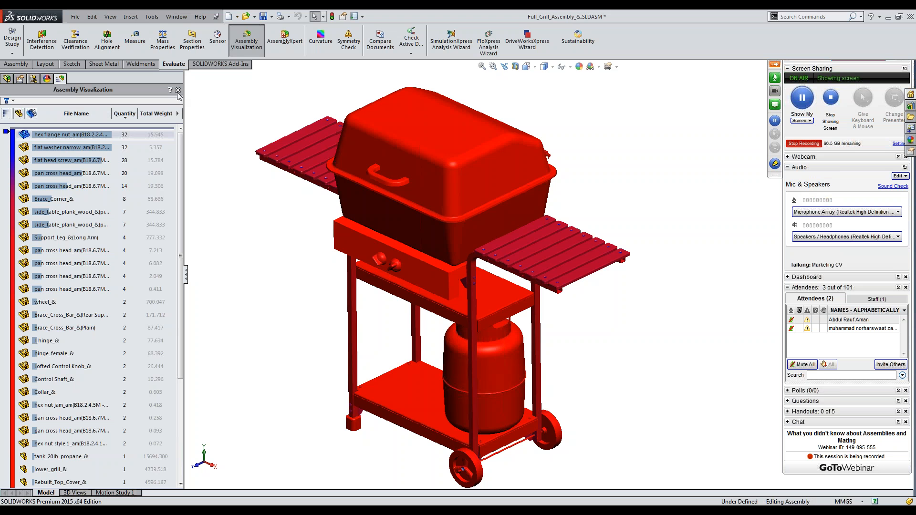
# Exit Assembly Visualization and check the mass properties of the selected hex flange nuts
pyautogui.click(179, 91)
pyautogui.click(163, 41)
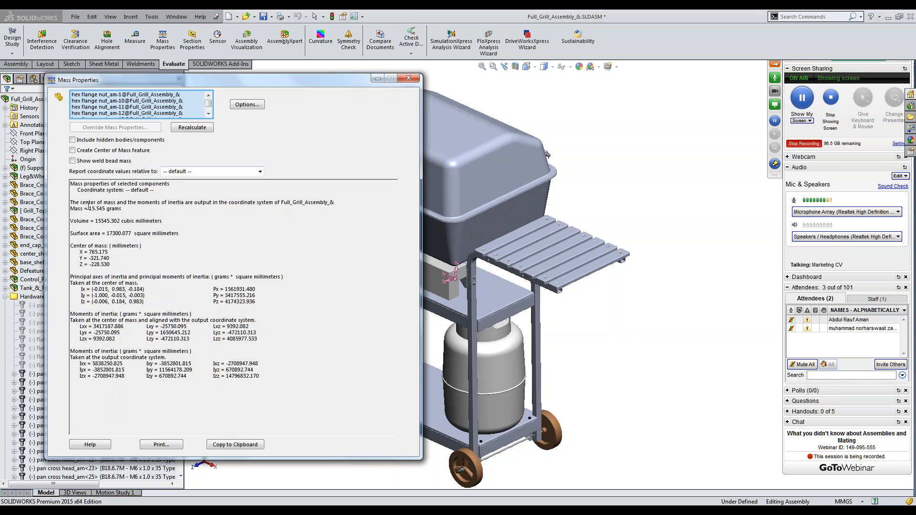
pyautogui.click(405, 81)
pyautogui.click(247, 44)
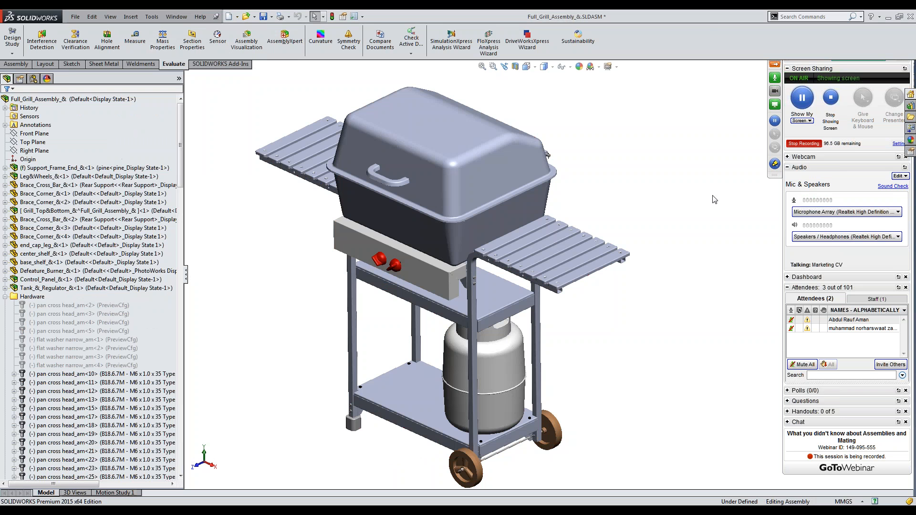
# Close the Full_Grill_Assembly_& document without saving its changes and switch to the PowerPoint presentation
pyautogui.doubleClick(707, 24)
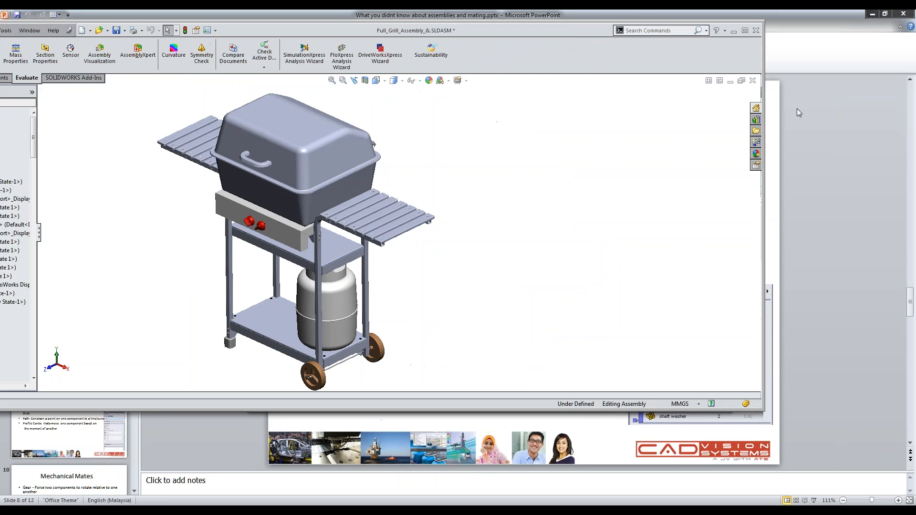
pyautogui.click(753, 81)
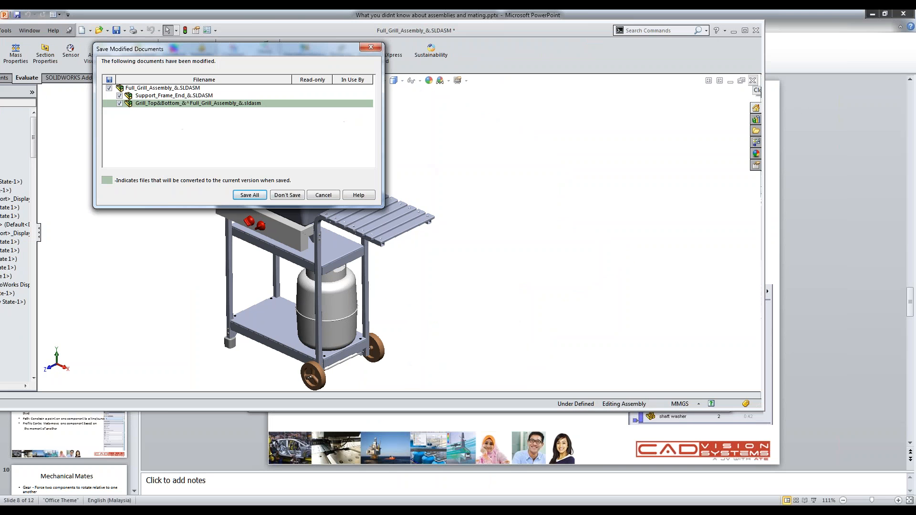
pyautogui.click(288, 194)
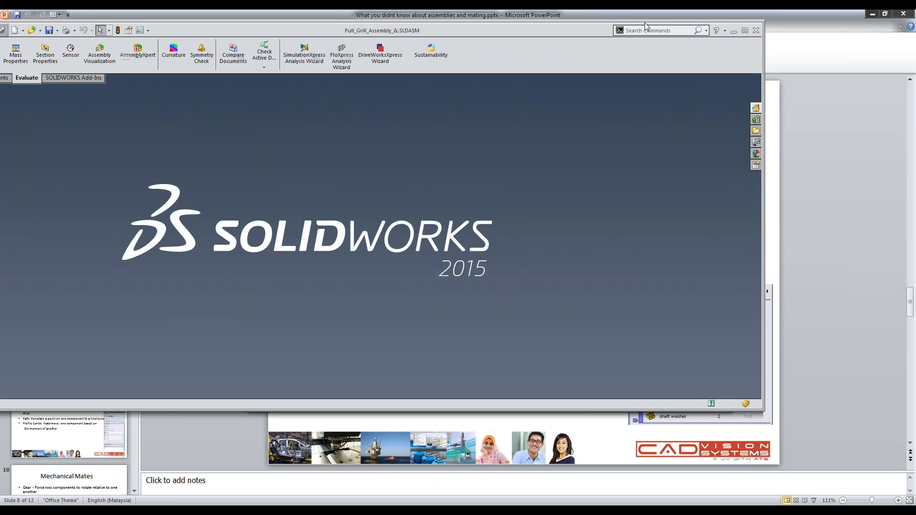
pyautogui.click(769, 11)
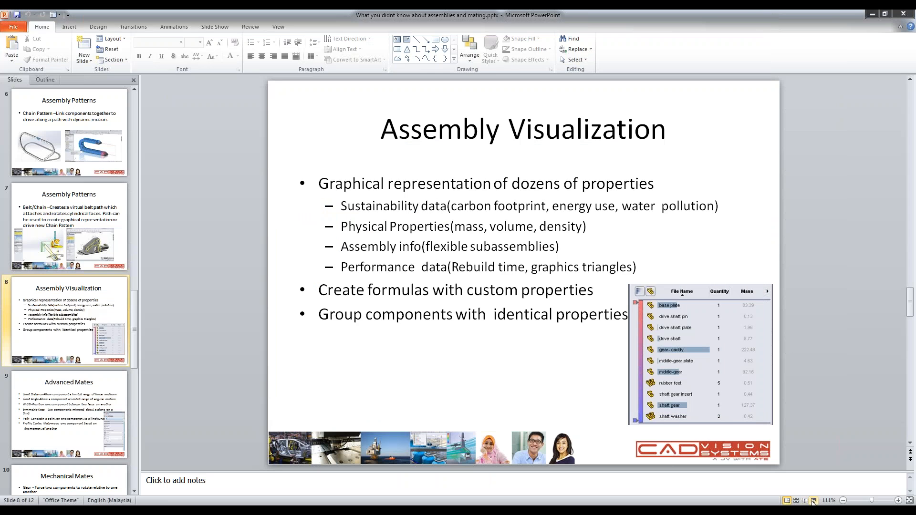
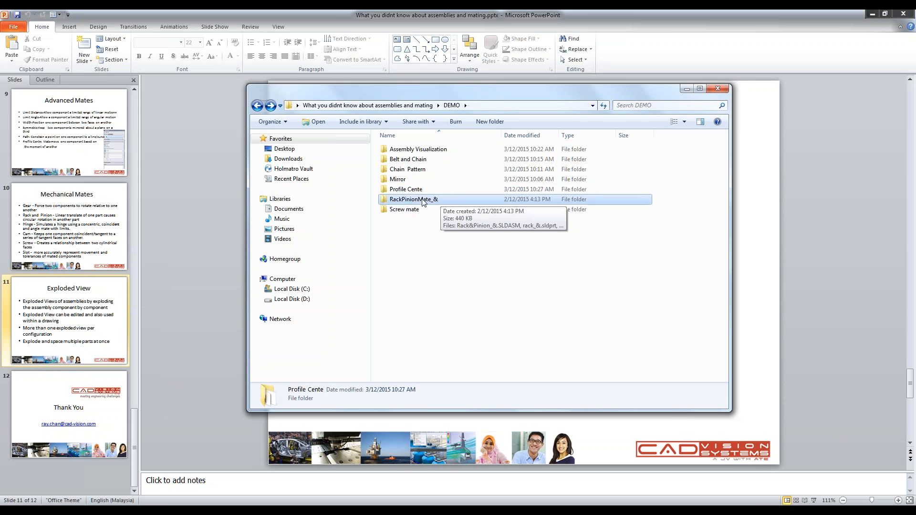
# Open the Rack&Pinion_& assembly from the RackPinionMate_& demo folder in SOLIDWORKS and expand its list of mates
pyautogui.doubleClick(422, 200)
pyautogui.doubleClick(416, 150)
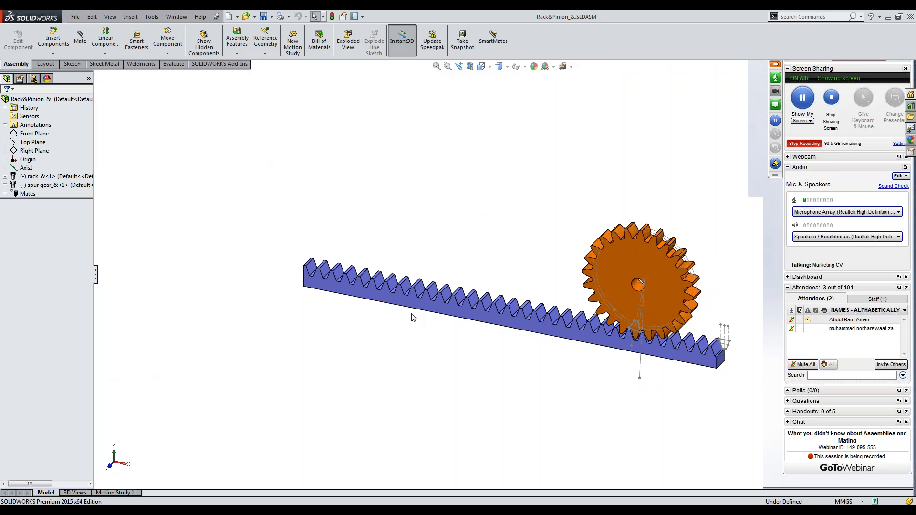
pyautogui.click(6, 194)
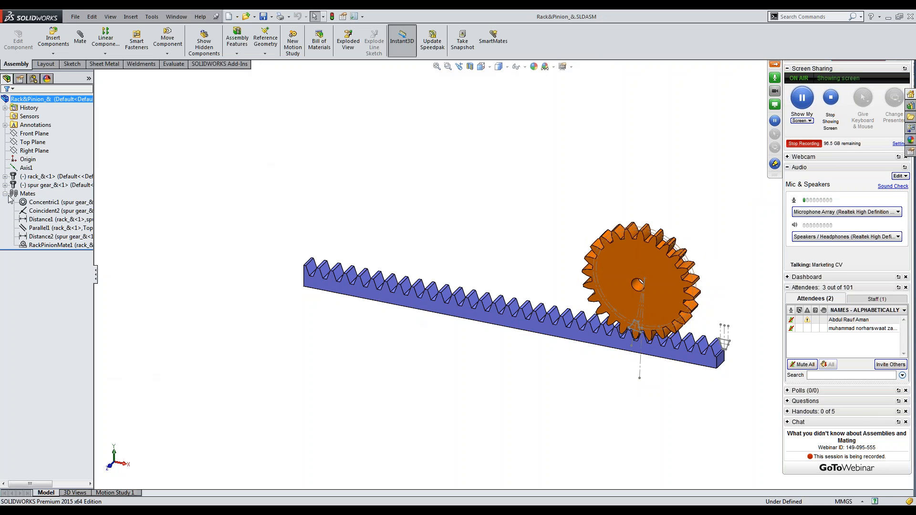
pyautogui.click(56, 254)
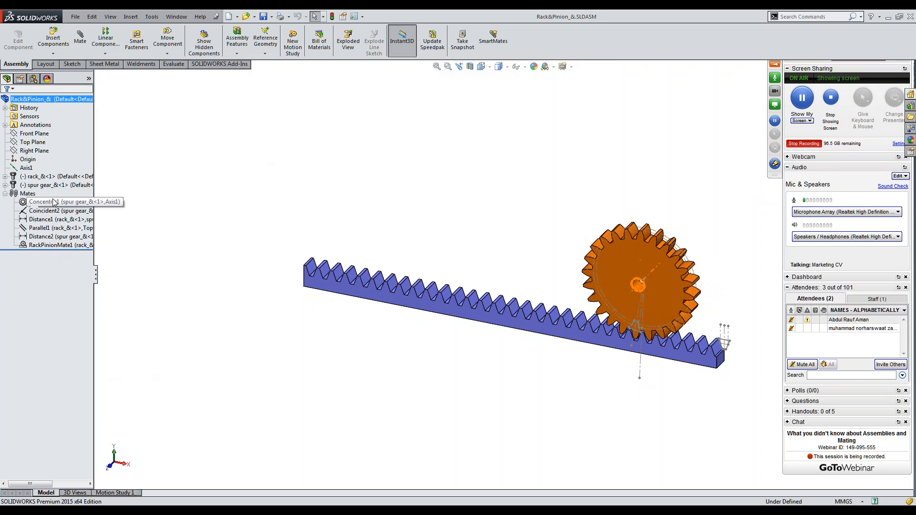
# Open RackPinionMate1 for editing and examine its rack edge and pinion arc selections on the model
pyautogui.click(51, 245)
pyautogui.keyDown('ctrl'); pyautogui.click(43, 237); pyautogui.keyUp('ctrl')
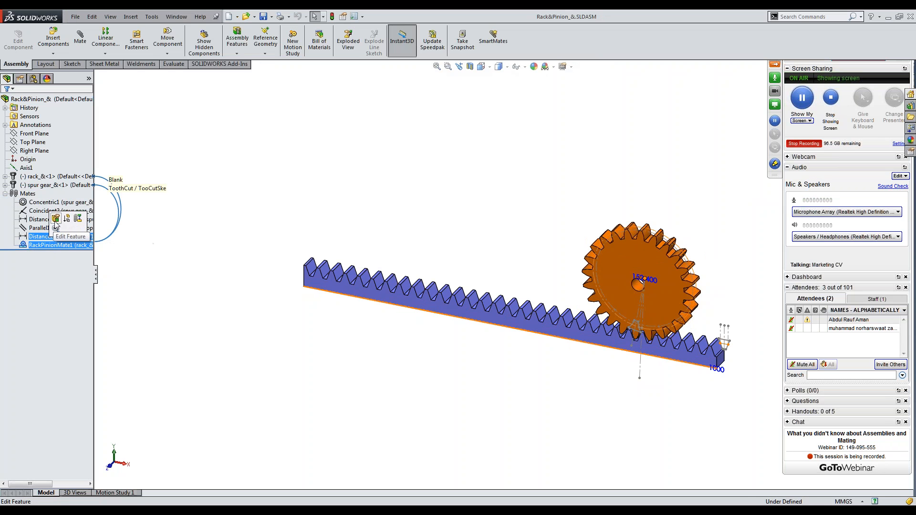
pyautogui.click(56, 219)
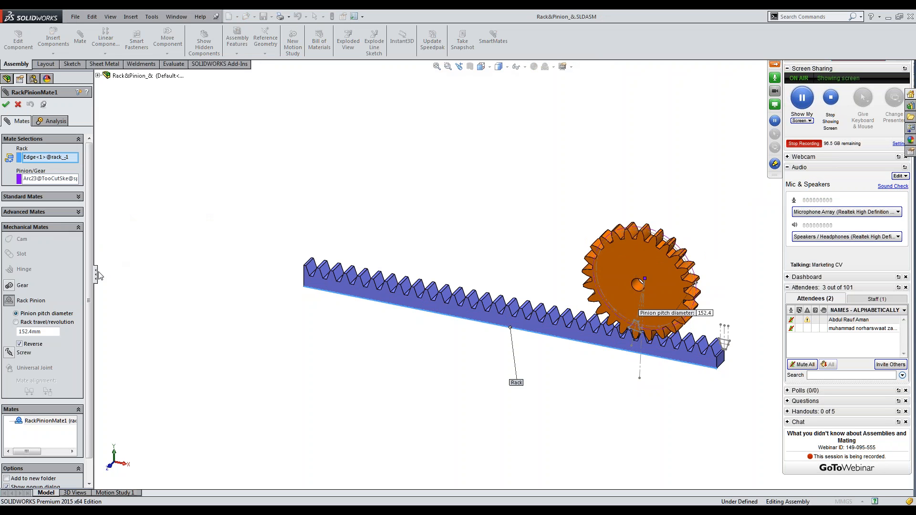
pyautogui.moveTo(96, 276); pyautogui.dragTo(134, 276)
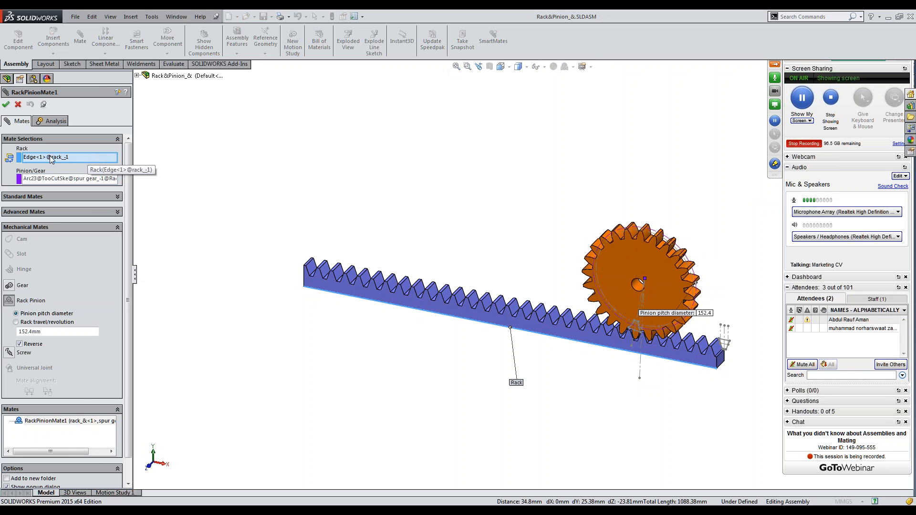
pyautogui.scroll(-2, 612, 384)
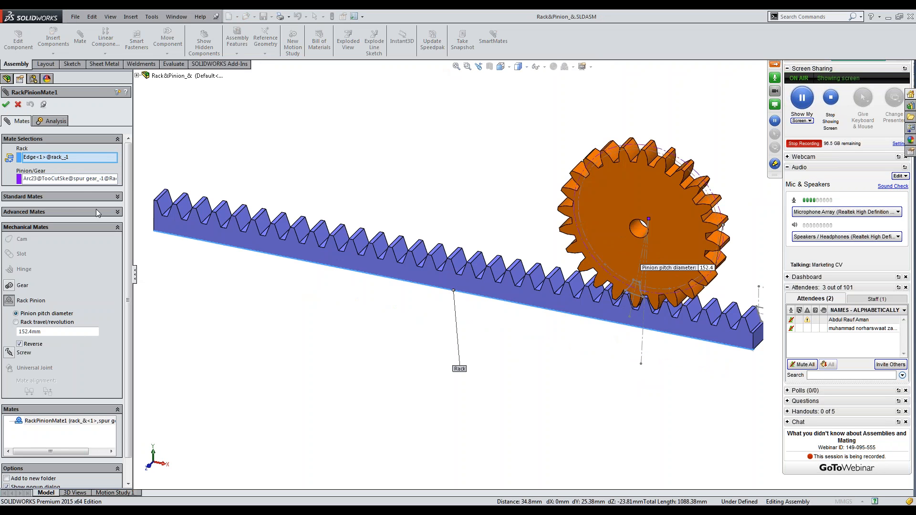
pyautogui.click(80, 181)
pyautogui.scroll(-2, 652, 196)
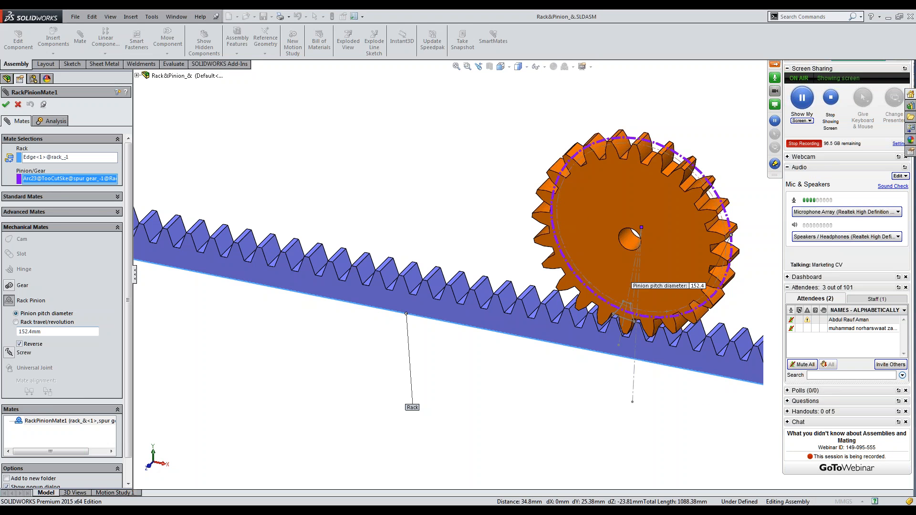
pyautogui.scroll(4, 239, 350)
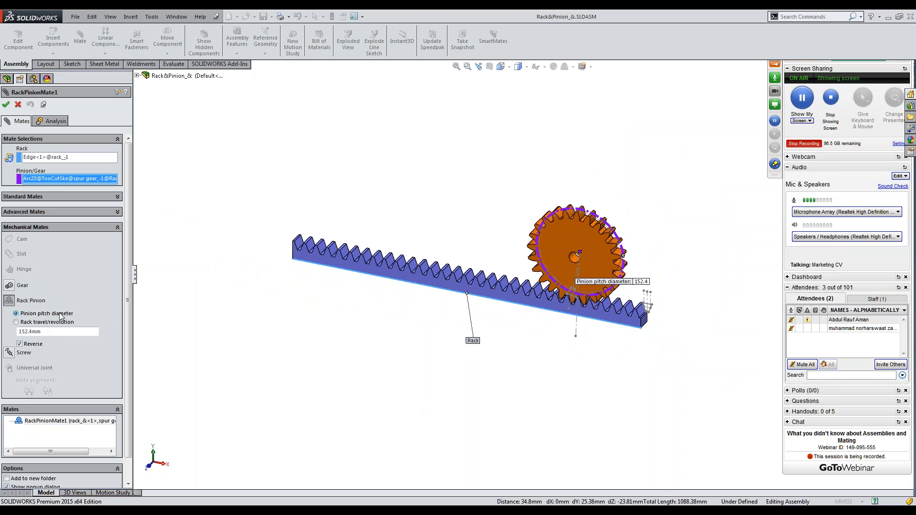
# Try the Rack travel/revolution option in the rack pinion mate, return to Pinion pitch diameter, and finish editing the mate
pyautogui.click(16, 322)
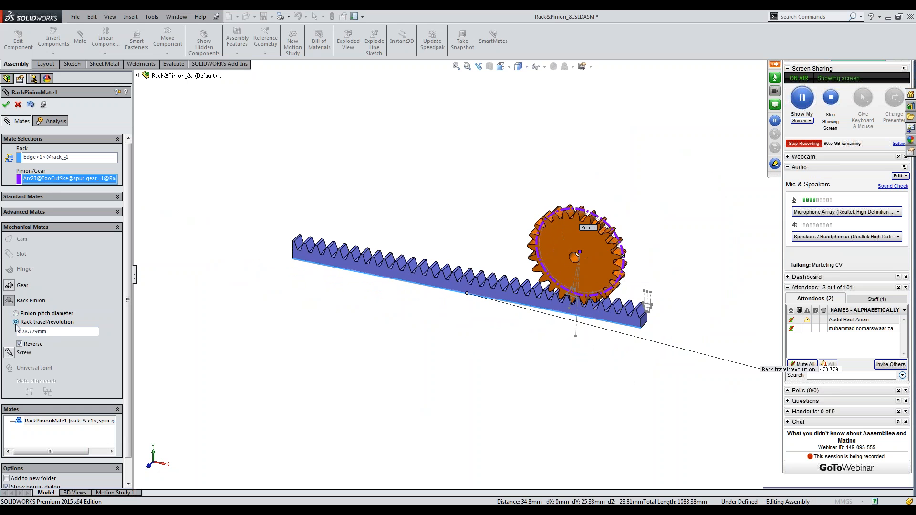
pyautogui.click(17, 314)
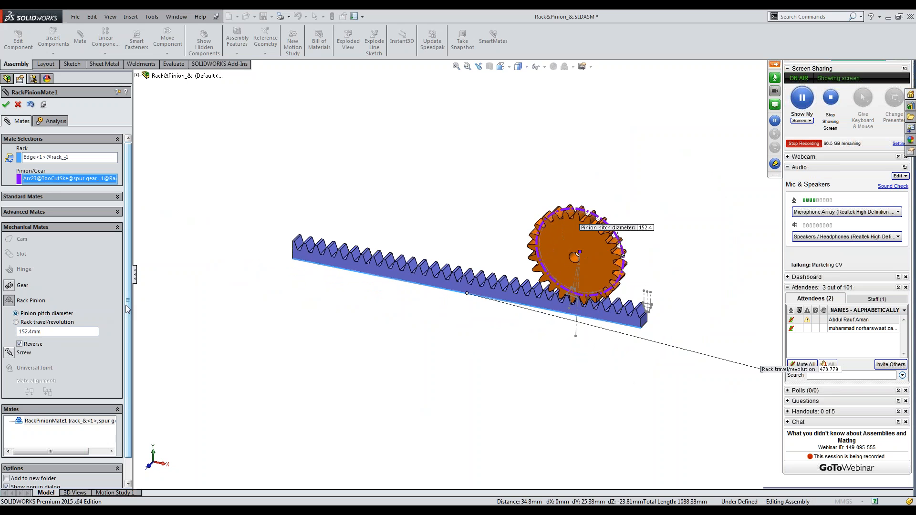
pyautogui.scroll(-1, 124, 309)
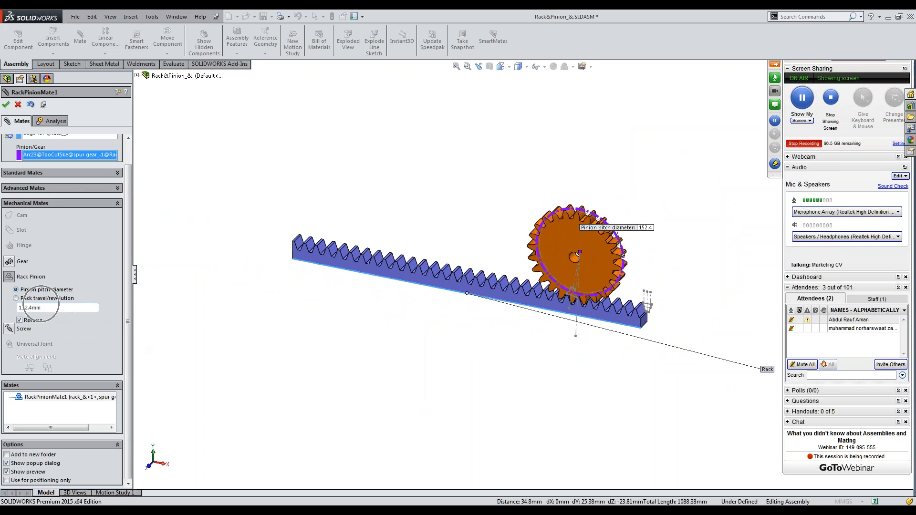
pyautogui.click(5, 105)
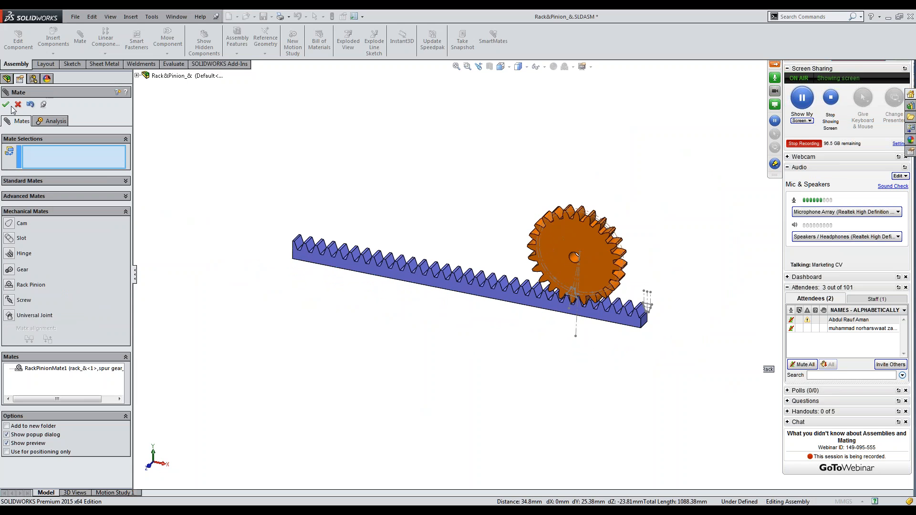
pyautogui.click(17, 105)
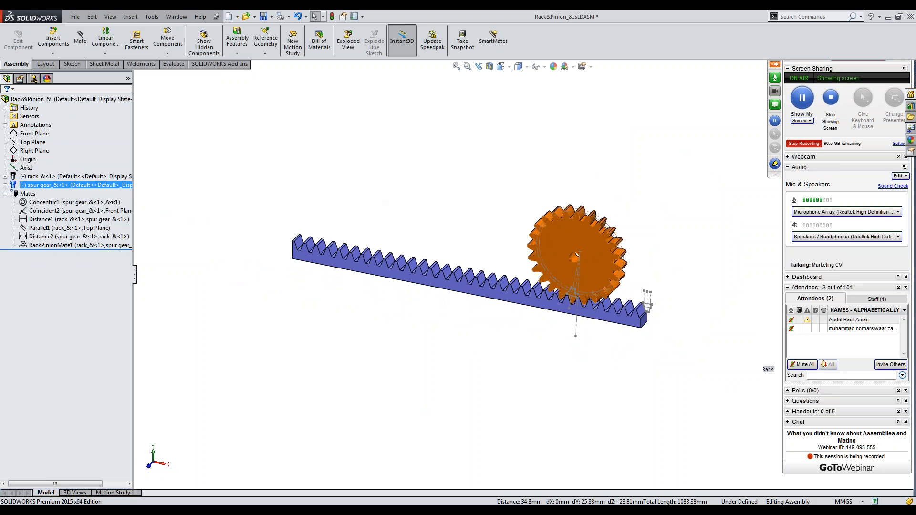
# Rotate the spur gear about its axis to drive the rack along its length
pyautogui.moveTo(559, 270)
pyautogui.mouseDown()
pyautogui.moveTo(565, 280)
pyautogui.moveTo(546, 233)
pyautogui.moveTo(536, 262)
pyautogui.moveTo(554, 274)
pyautogui.moveTo(583, 267)
pyautogui.moveTo(548, 254)
pyautogui.moveTo(548, 244)
pyautogui.moveTo(563, 271)
pyautogui.moveTo(548, 254)
pyautogui.moveTo(571, 267)
pyautogui.moveTo(569, 255)
pyautogui.moveTo(552, 251)
pyautogui.moveTo(564, 254)
pyautogui.mouseUp()
pyautogui.press('Escape')
pyautogui.moveTo(526, 167); pyautogui.dragTo(503, 292)
pyautogui.moveTo(551, 236)
pyautogui.mouseDown()
pyautogui.moveTo(547, 262)
pyautogui.moveTo(592, 256)
pyautogui.moveTo(558, 262)
pyautogui.moveTo(563, 231)
pyautogui.moveTo(597, 251)
pyautogui.moveTo(586, 264)
pyautogui.moveTo(595, 247)
pyautogui.moveTo(577, 240)
pyautogui.mouseUp()
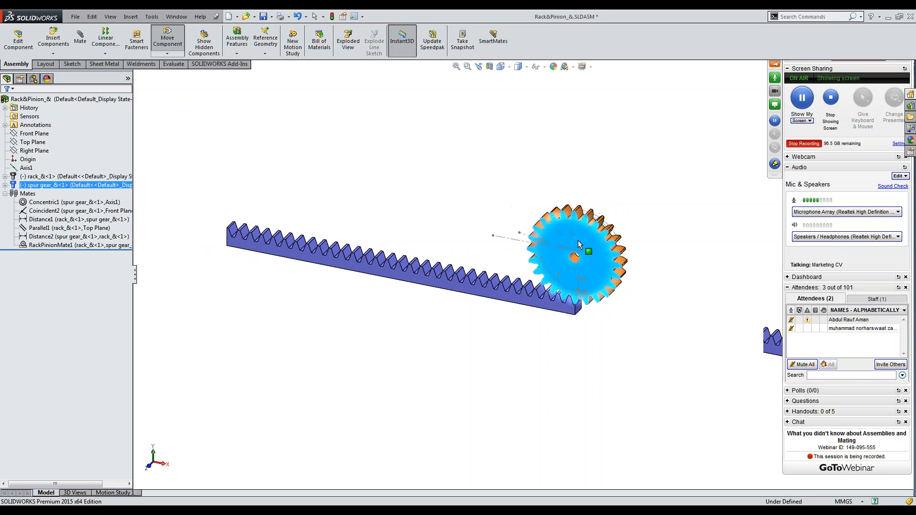
# Turn the spur gear further to shift the rack while examining the tooth meshing near the rack's end up close
pyautogui.scroll(-5, 596, 317)
pyautogui.scroll(-5, 573, 200)
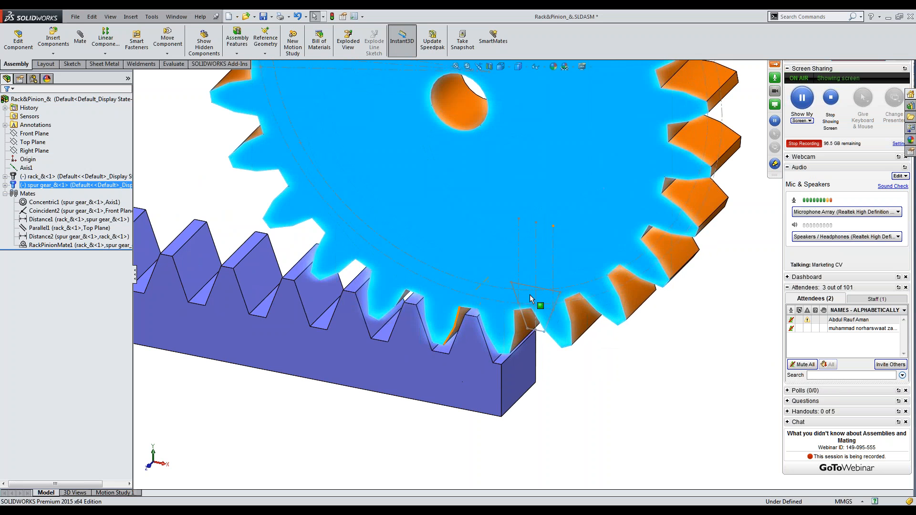
pyautogui.moveTo(530, 294); pyautogui.dragTo(625, 170)
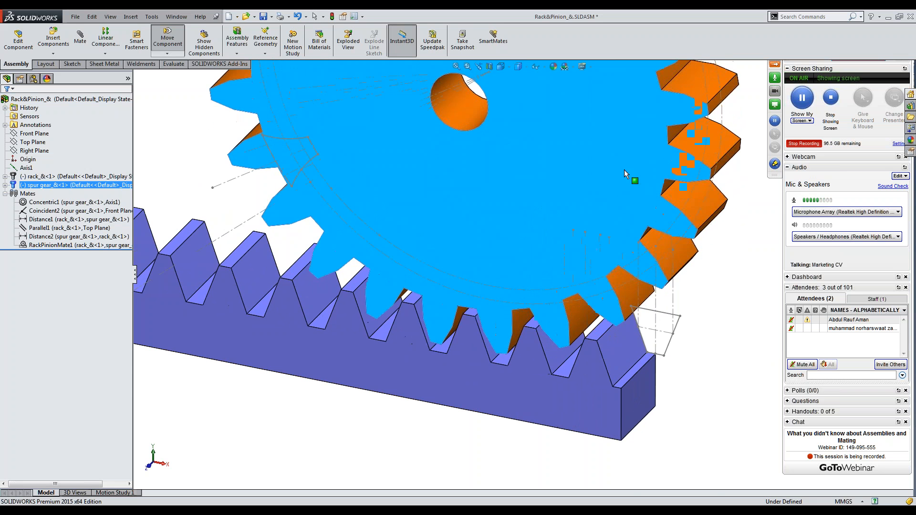
pyautogui.scroll(-5, 452, 306)
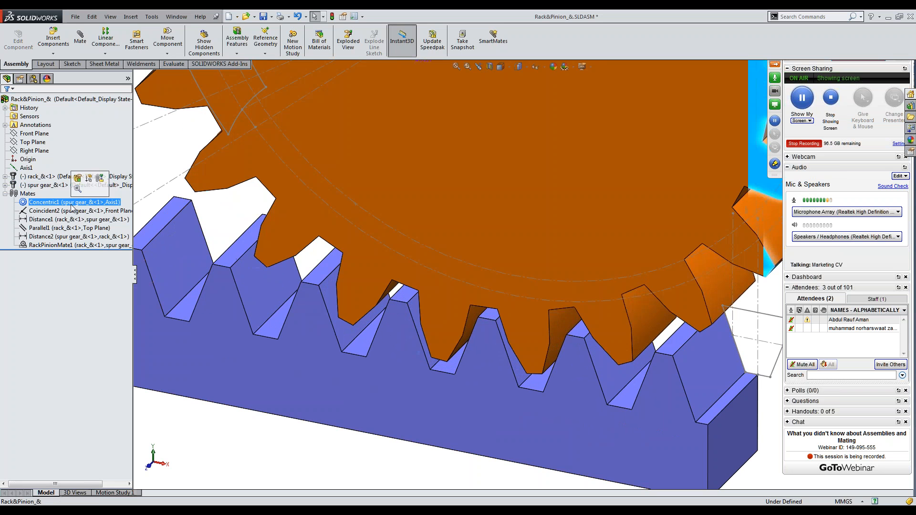
# Highlight the spur gear's concentric mate and the first distance mate on the model, and turn the gear to drive the rack along its length
pyautogui.click(69, 214)
pyautogui.click(68, 220)
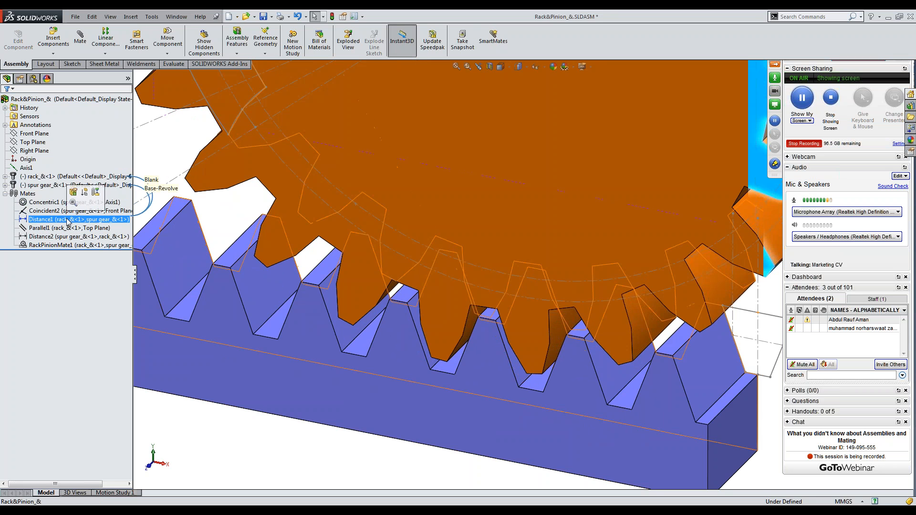
pyautogui.scroll(4, 391, 416)
pyautogui.click(392, 416)
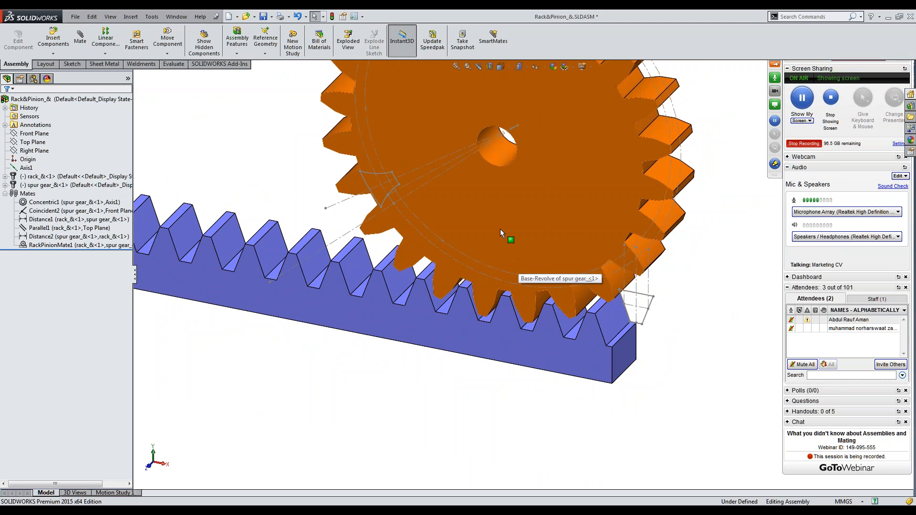
pyautogui.moveTo(599, 196); pyautogui.dragTo(402, 174)
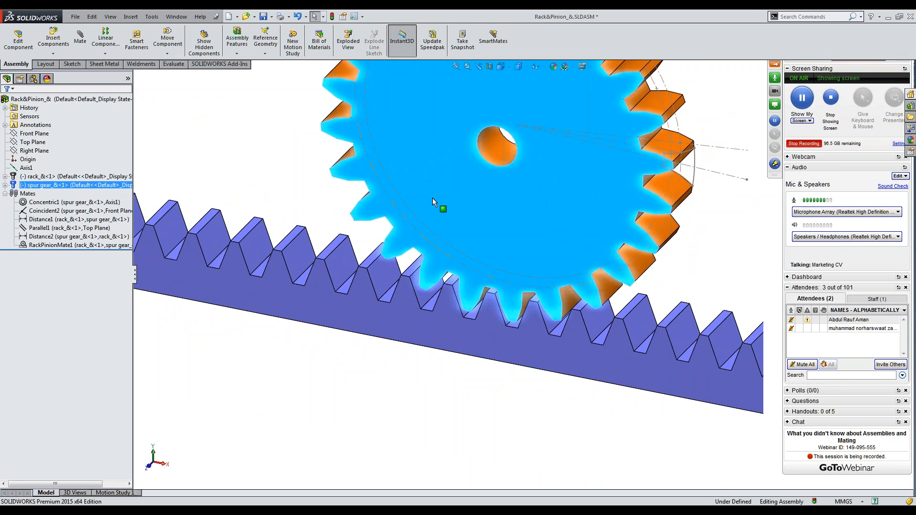
pyautogui.click(739, 285)
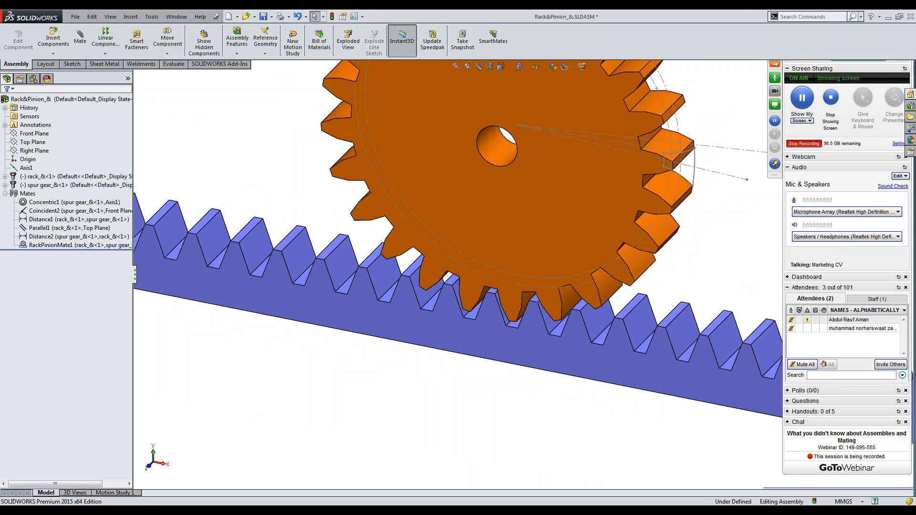
# Close the rack and pinion assembly without saving the changes
pyautogui.click(773, 65)
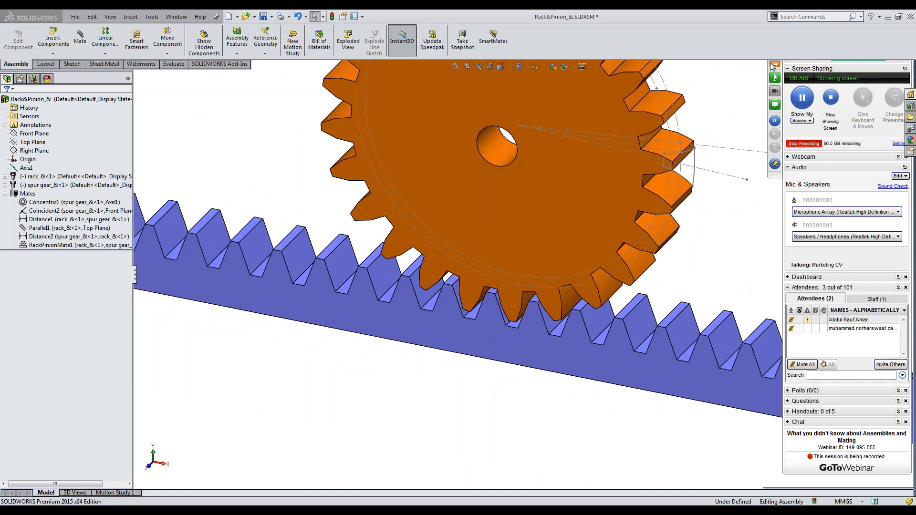
pyautogui.click(906, 67)
pyautogui.click(456, 279)
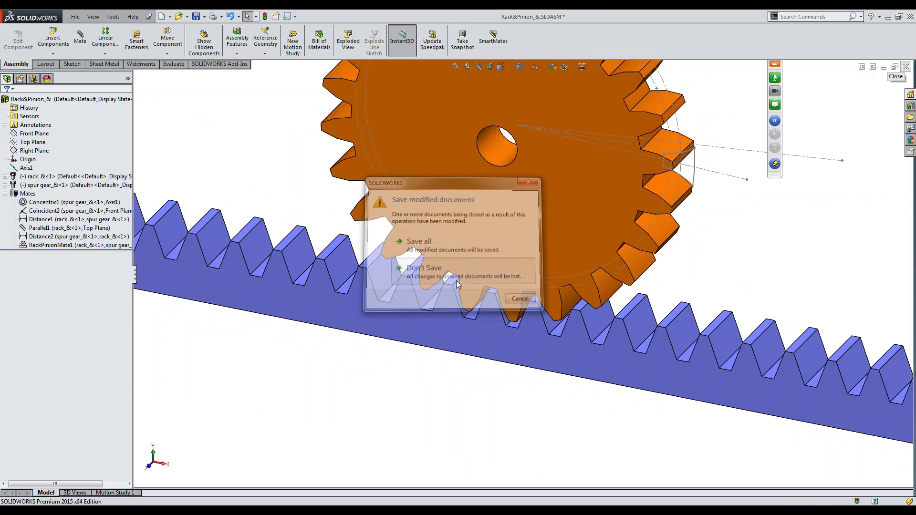
# Open the AdvMates_&.SLDASM assembly from the Belt and Chain folder inside DEMO, with the folder's files sorted by size
pyautogui.hotkey('alt', 'Tab')
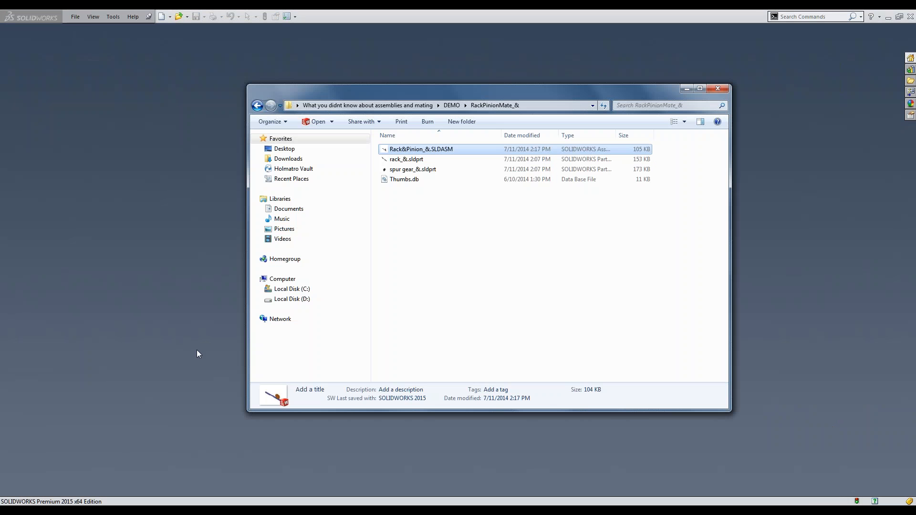
pyautogui.click(257, 106)
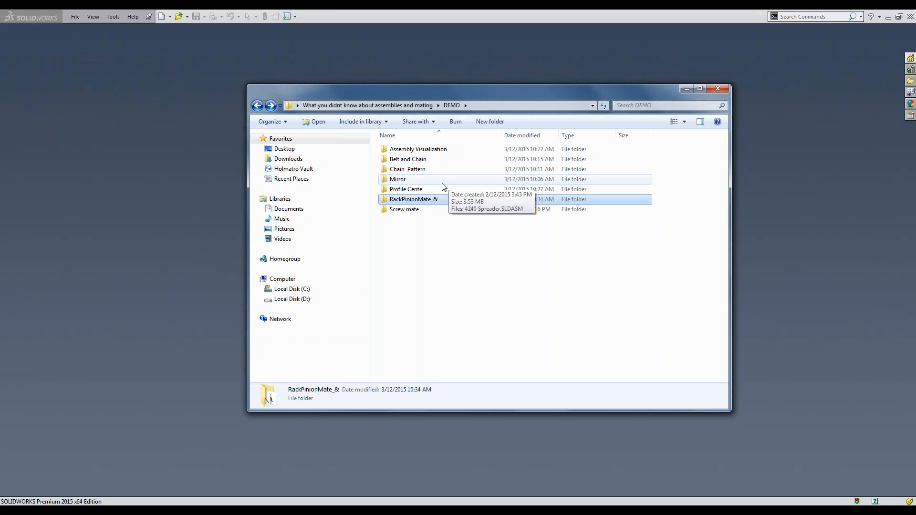
pyautogui.doubleClick(430, 159)
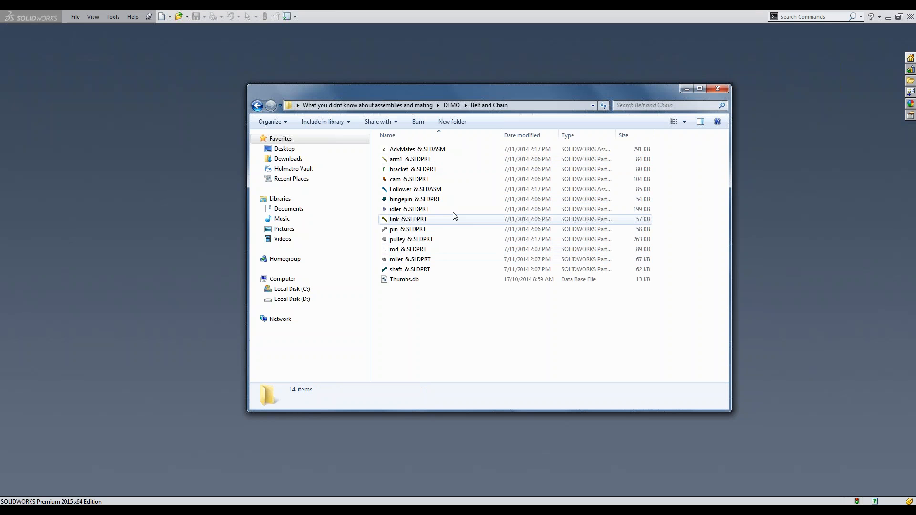
pyautogui.click(624, 135)
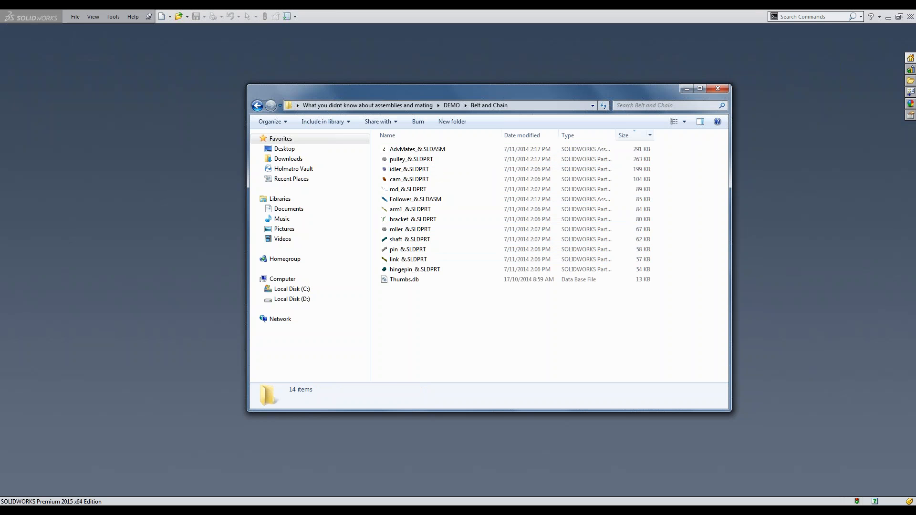
pyautogui.doubleClick(482, 150)
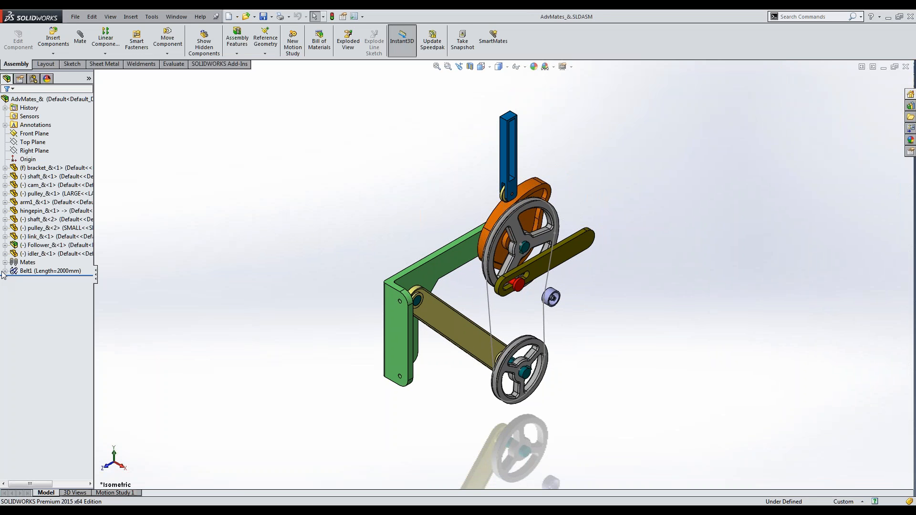
# List the assembly's mates and open the Slot1 mate for editing
pyautogui.click(4, 271)
pyautogui.click(5, 271)
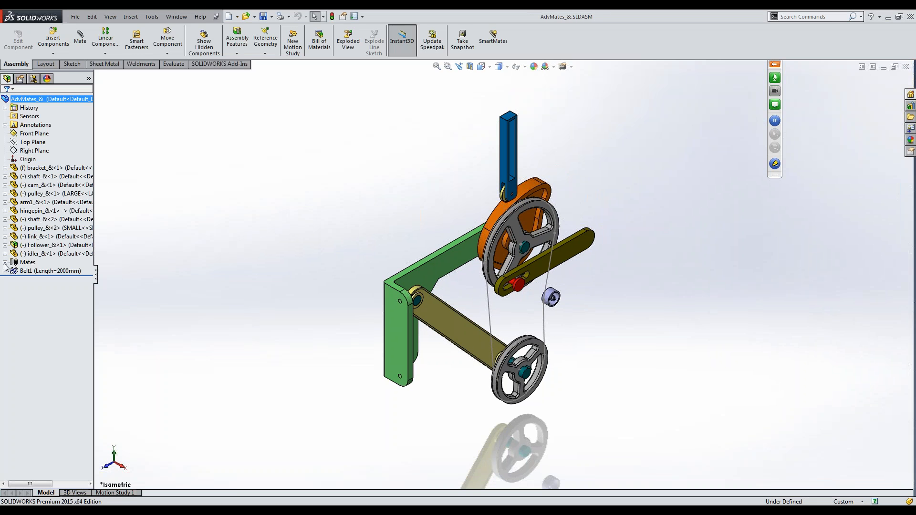
pyautogui.click(5, 262)
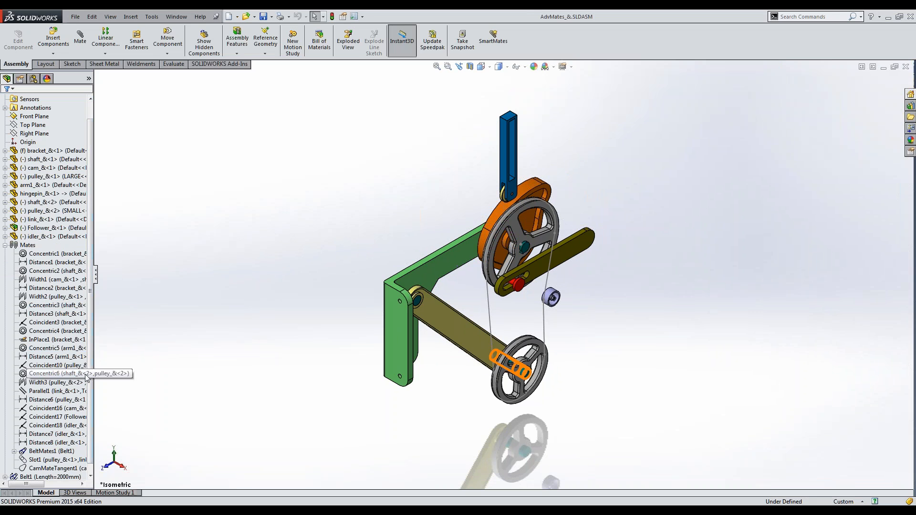
pyautogui.scroll(-1, 85, 377)
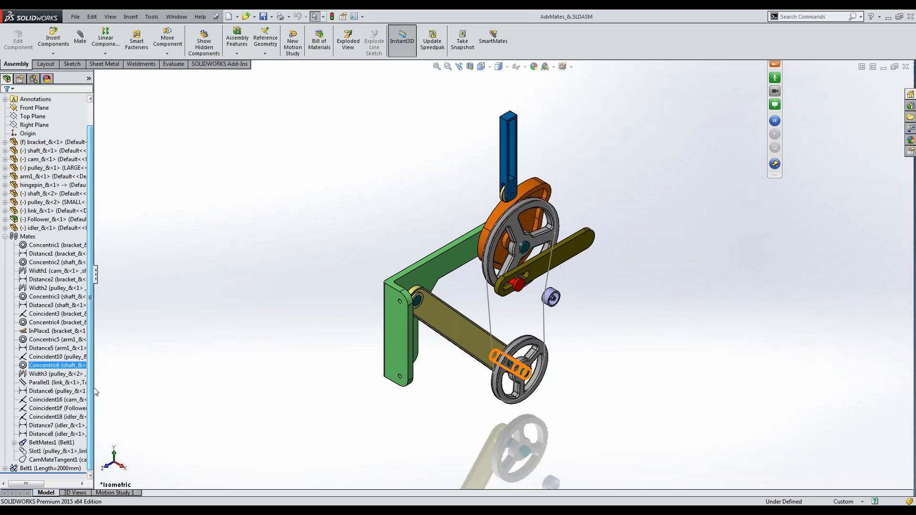
pyautogui.click(48, 452)
pyautogui.click(54, 421)
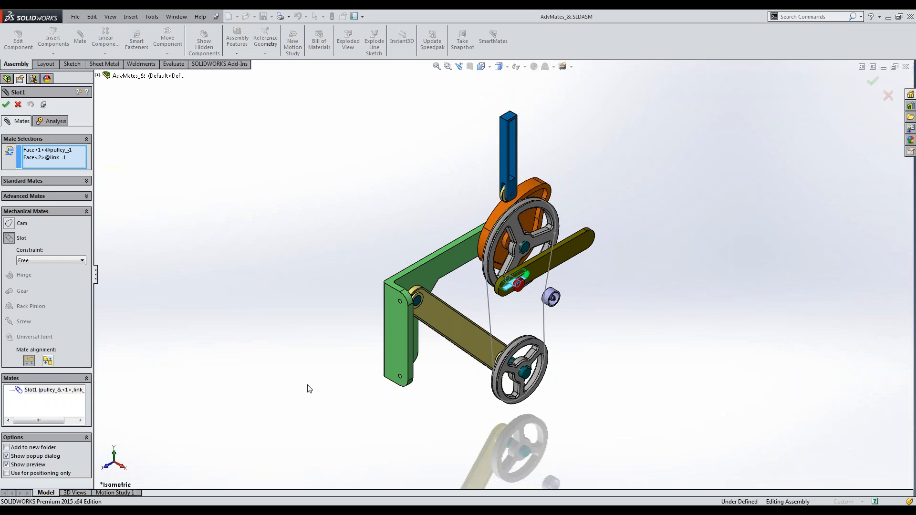
# Examine the slot mate's two selections up close: the pulley's pin face and the link's inner slot face
pyautogui.scroll(-2, 634, 288)
pyautogui.scroll(-4, 614, 288)
pyautogui.moveTo(462, 283); pyautogui.dragTo(420, 236, button='middle')
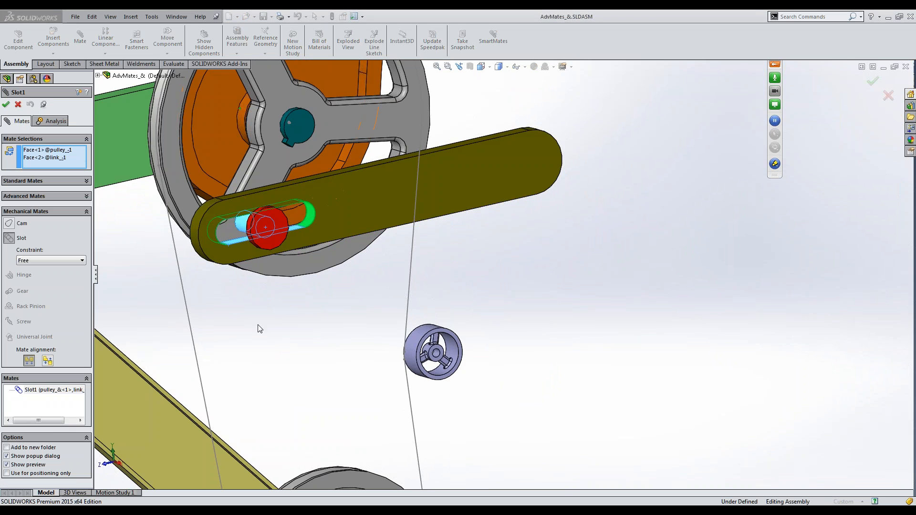
pyautogui.scroll(-3, 242, 265)
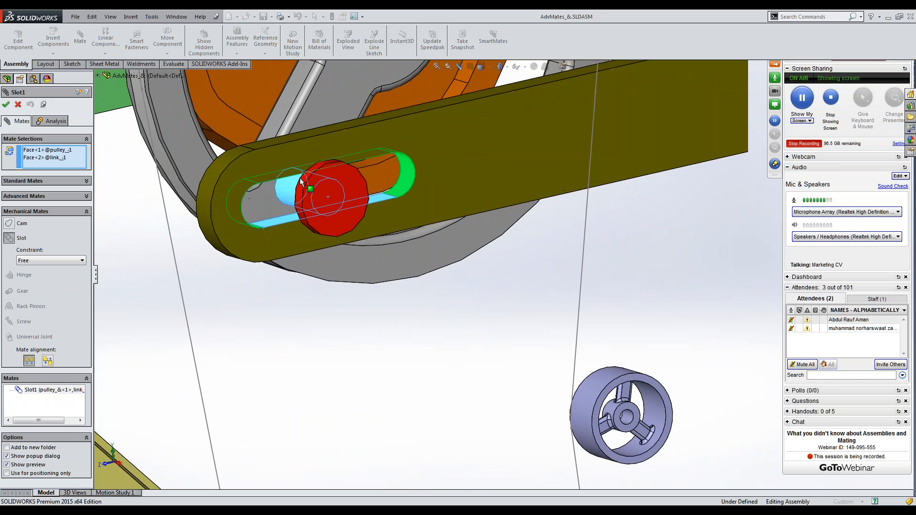
pyautogui.click(38, 151)
pyautogui.moveTo(219, 167); pyautogui.dragTo(272, 181, button='middle')
pyautogui.scroll(-5, 296, 186)
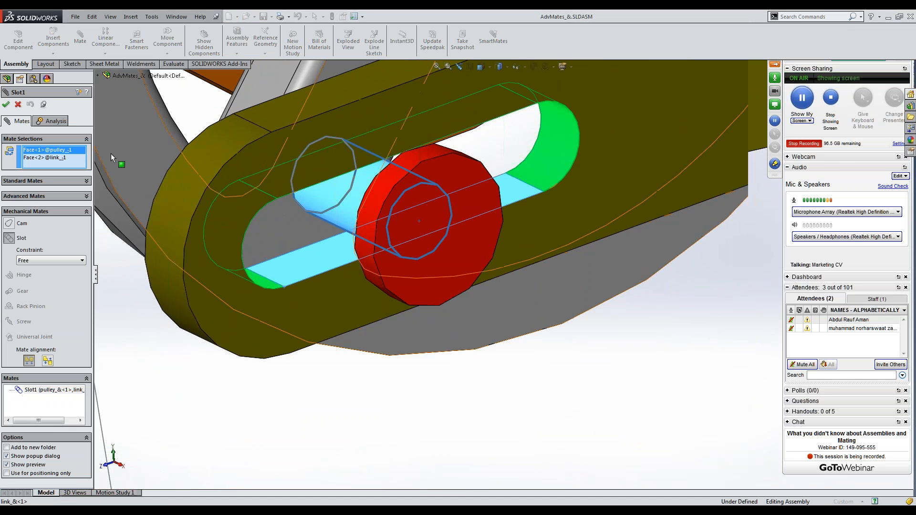
pyautogui.click(44, 158)
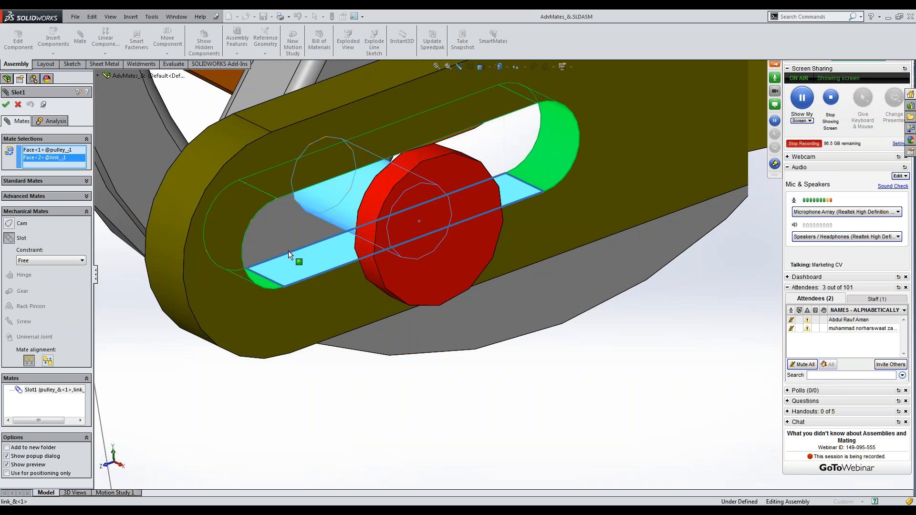
# Try the Distance Along Slot constraint in the slot mate, return it to Free, and finish editing the mate
pyautogui.click(71, 260)
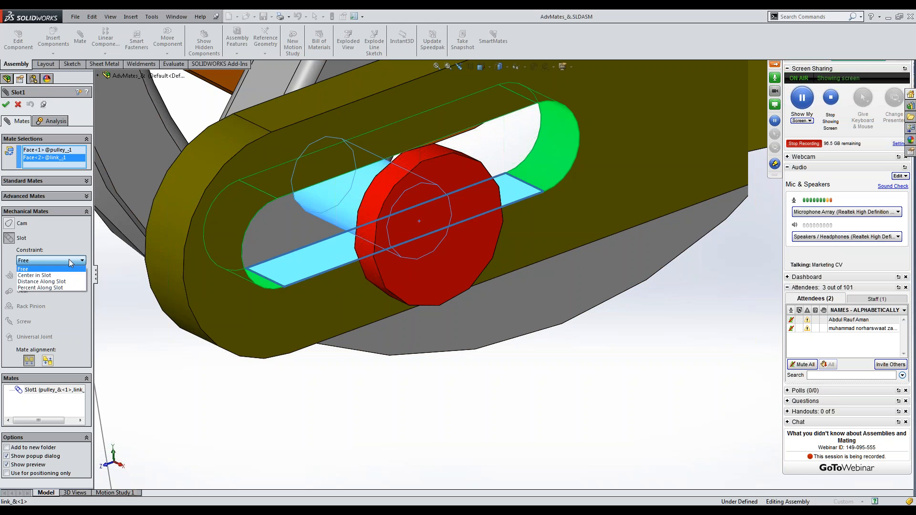
pyautogui.click(55, 281)
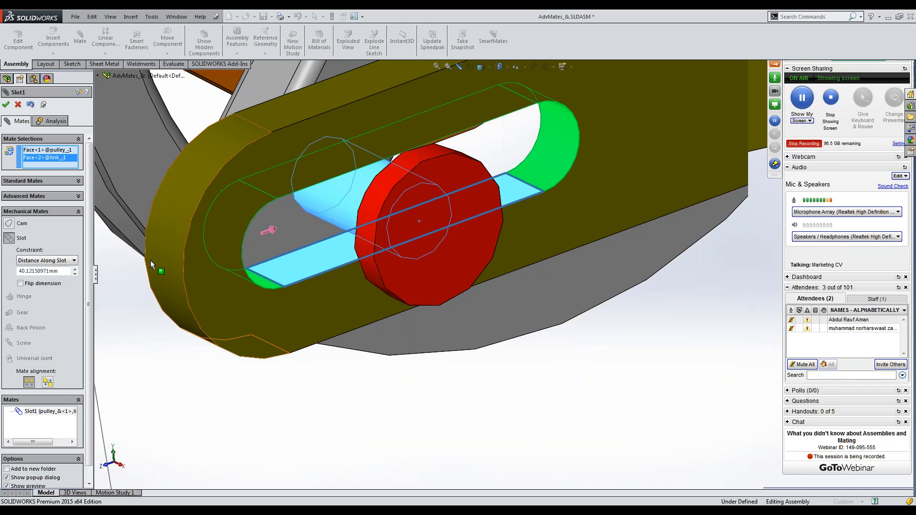
pyautogui.click(74, 260)
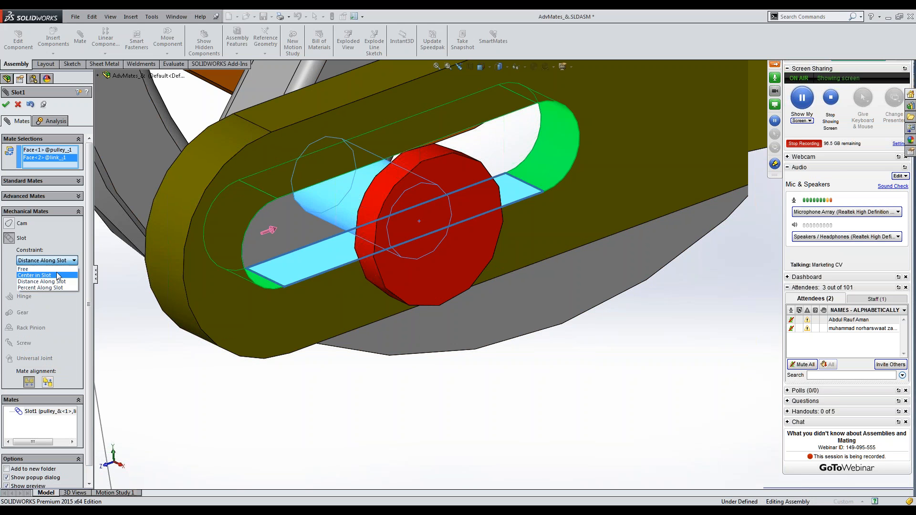
pyautogui.click(57, 271)
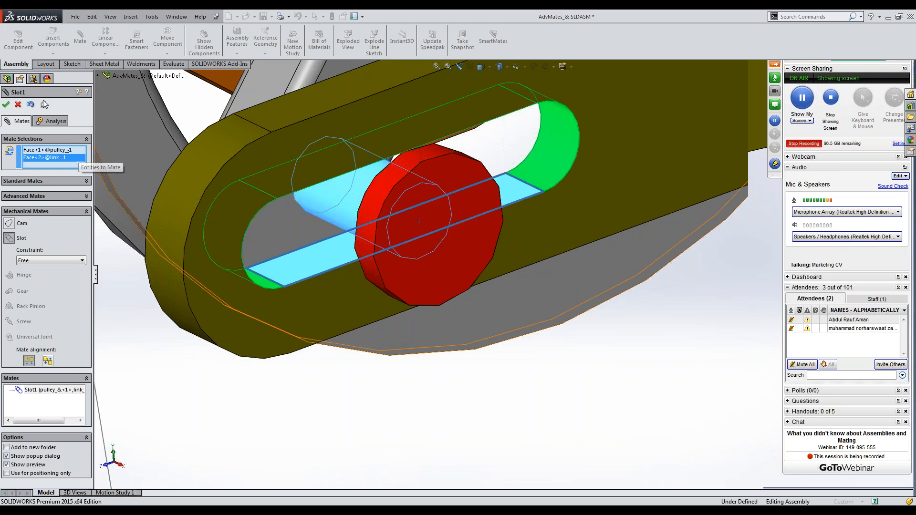
pyautogui.click(7, 105)
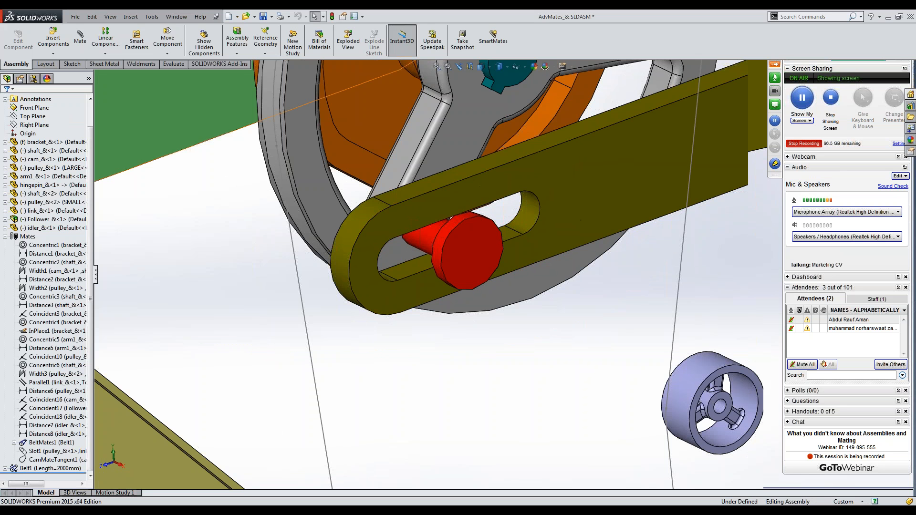
# Move the slotted link so the red pin travels within its slot and the large pulley turns
pyautogui.moveTo(552, 226)
pyautogui.mouseDown()
pyautogui.moveTo(525, 236)
pyautogui.moveTo(624, 193)
pyautogui.moveTo(524, 230)
pyautogui.moveTo(579, 202)
pyautogui.moveTo(455, 237)
pyautogui.moveTo(620, 178)
pyautogui.moveTo(515, 250)
pyautogui.moveTo(536, 216)
pyautogui.mouseUp()
pyautogui.moveTo(595, 179); pyautogui.dragTo(465, 176)
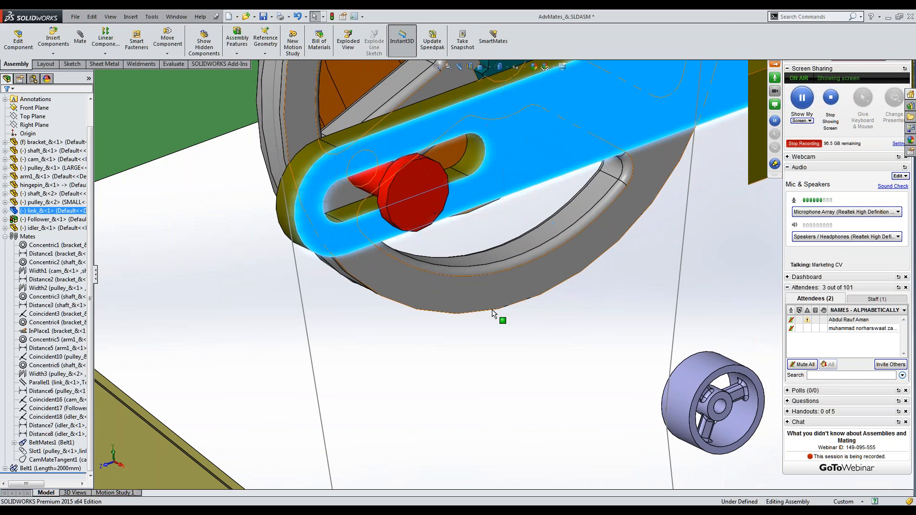
pyautogui.click(492, 364)
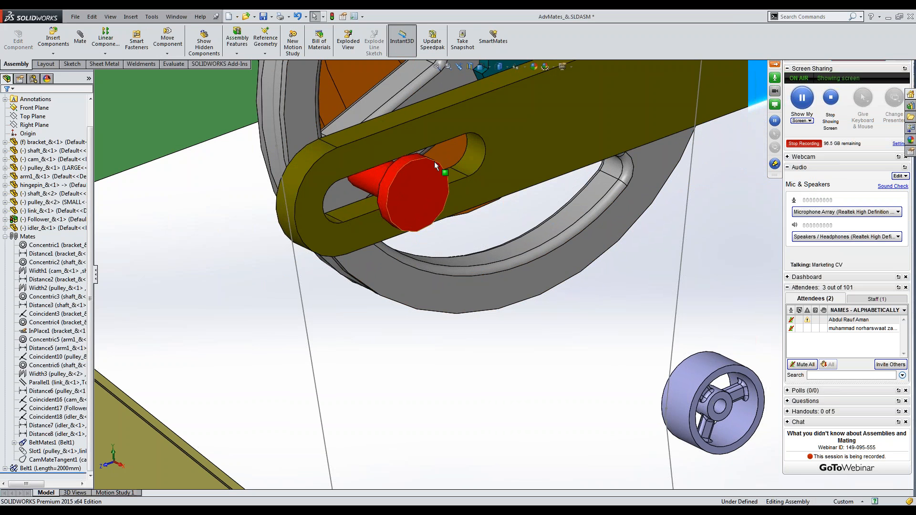
# Open the CamMateTangent1 mate for editing
pyautogui.click(40, 452)
pyautogui.keyDown('ctrl'); pyautogui.click(41, 460); pyautogui.keyUp('ctrl')
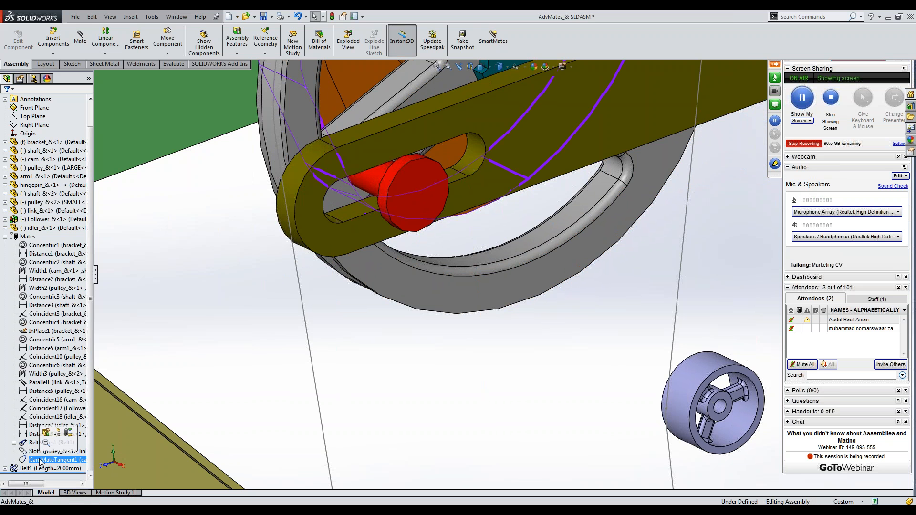
pyautogui.click(46, 432)
# Examine the contact between the follower's roller and the cam's outer face from several angles up close
pyautogui.scroll(3, 429, 381)
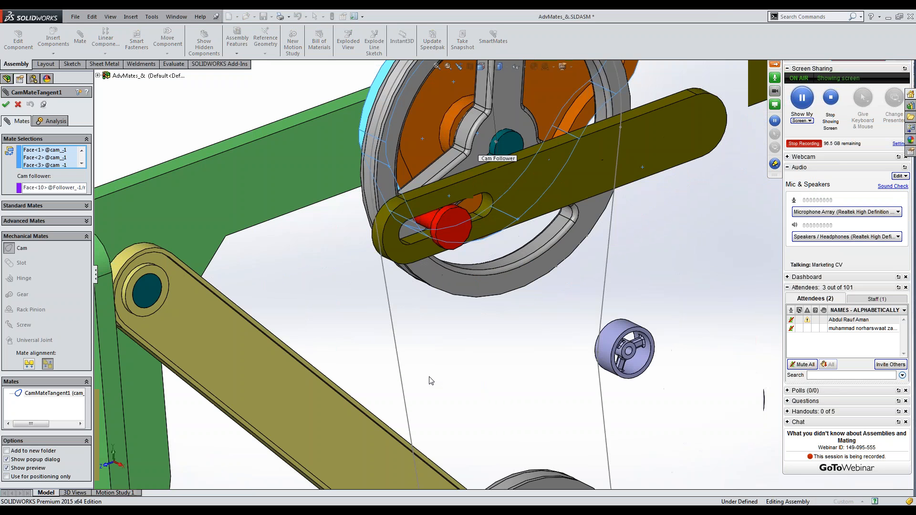
pyautogui.scroll(6, 430, 380)
pyautogui.scroll(-6, 488, 200)
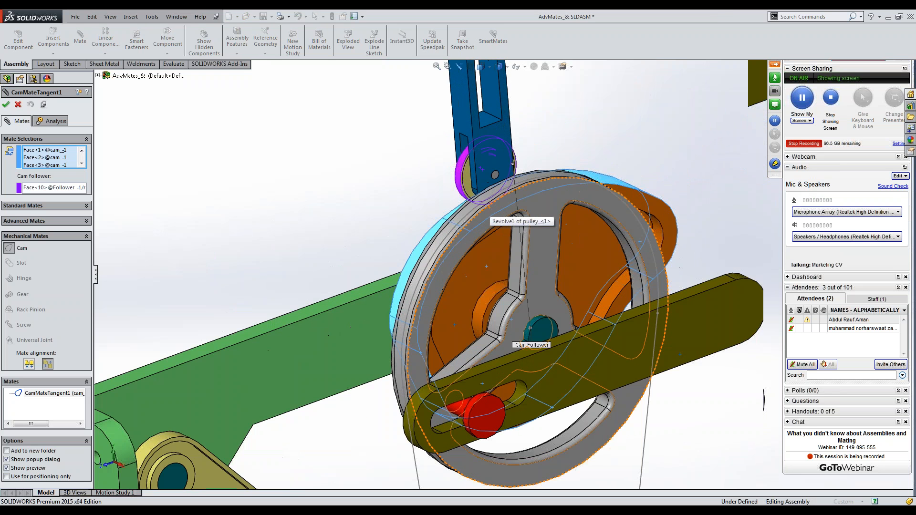
pyautogui.moveTo(572, 286); pyautogui.dragTo(663, 229, button='middle')
pyautogui.moveTo(663, 228); pyautogui.dragTo(468, 222)
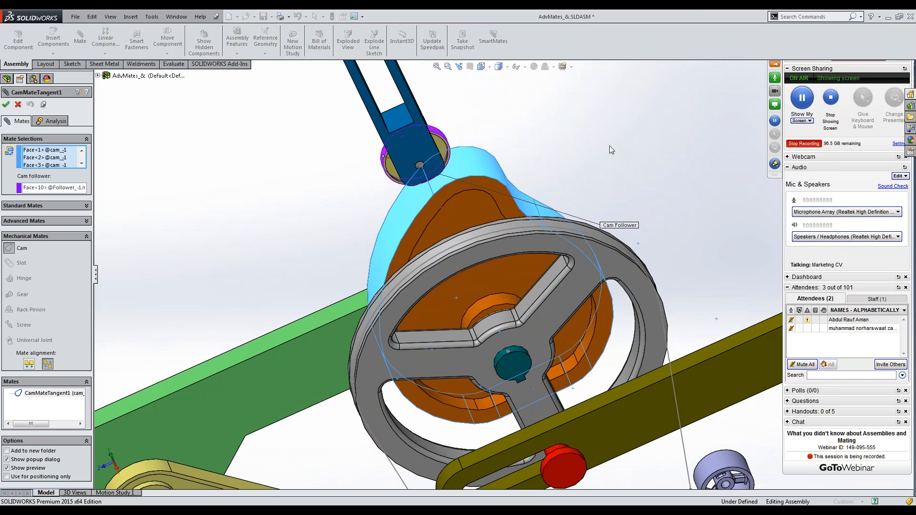
pyautogui.moveTo(289, 164); pyautogui.dragTo(356, 115, button='middle')
pyautogui.scroll(-2, 472, 136)
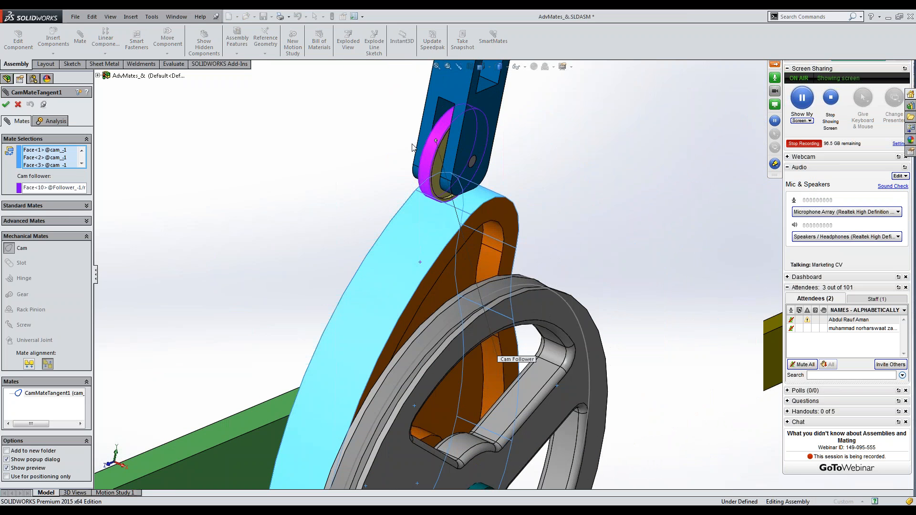
# Review the cam faces listed in the mate selections and inspect the selected cam surface all around its outer profile
pyautogui.click(83, 164)
pyautogui.click(83, 163)
pyautogui.click(83, 163)
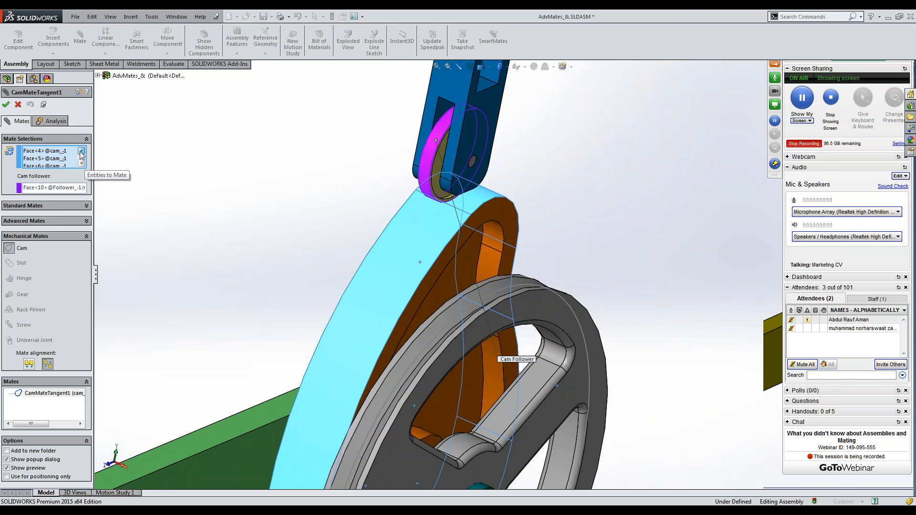
pyautogui.click(83, 164)
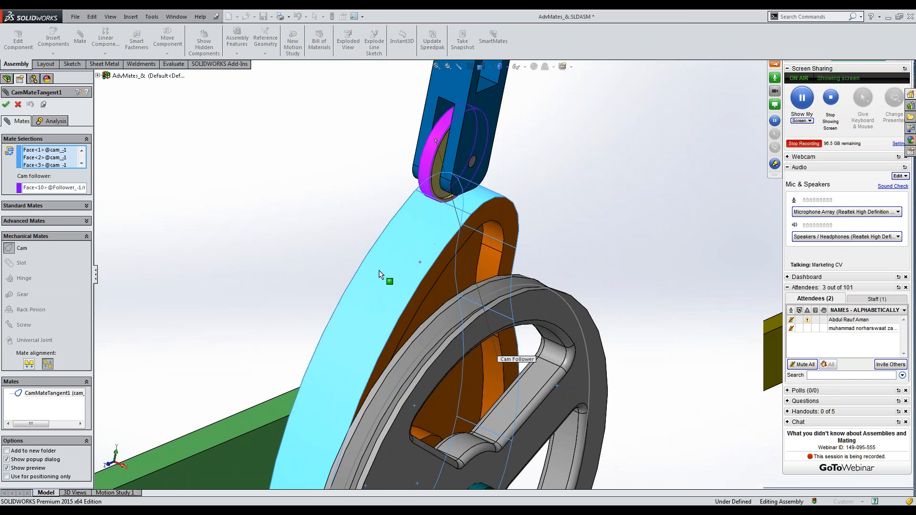
pyautogui.scroll(4, 379, 270)
pyautogui.moveTo(402, 330); pyautogui.dragTo(423, 268, button='middle')
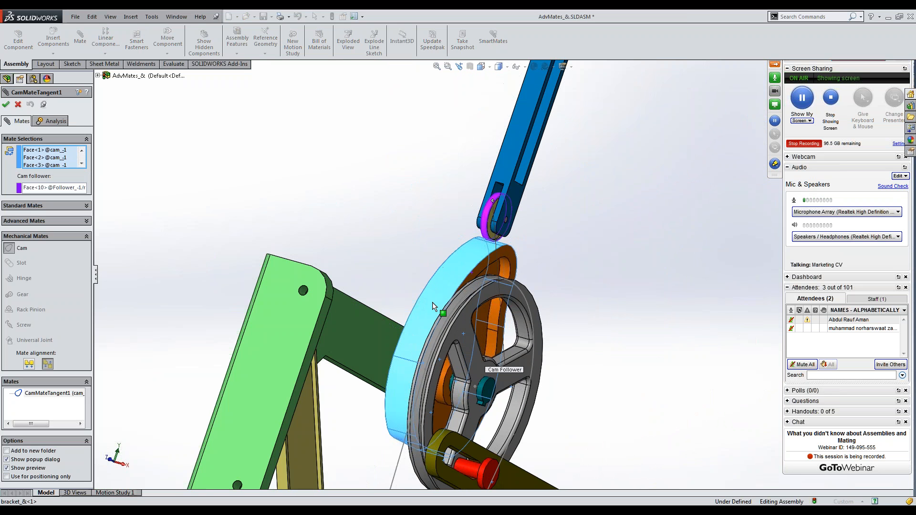
pyautogui.moveTo(419, 337); pyautogui.dragTo(238, 401, button='middle')
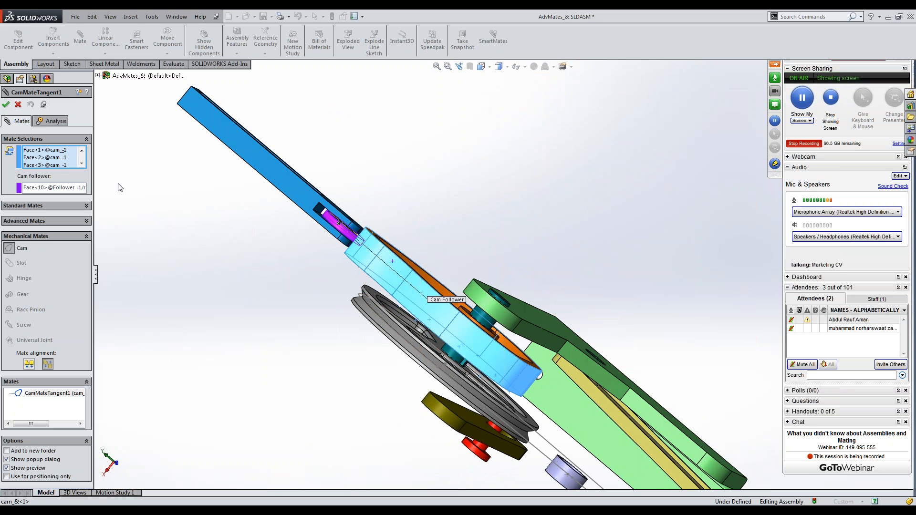
# Clear the cam mate's face selections and pick two adjacent faces individually on the cam's outer profile
pyautogui.rightClick(71, 162)
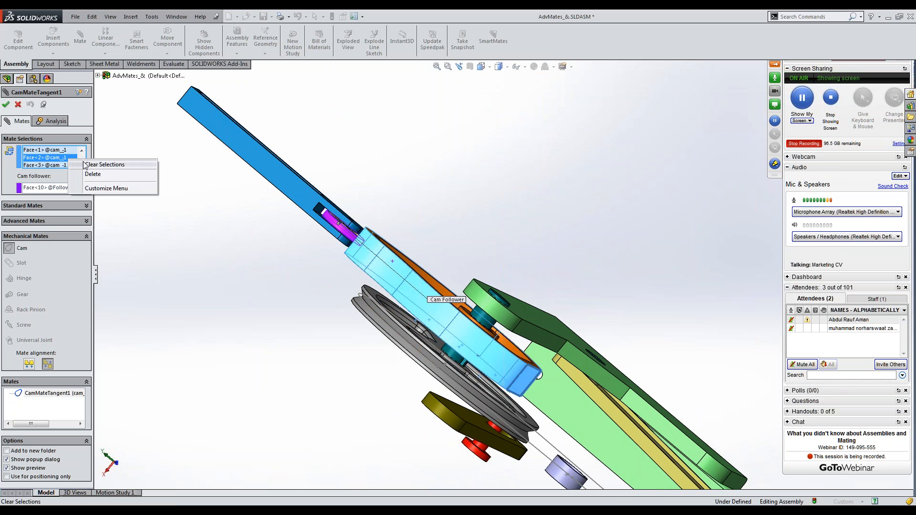
pyautogui.click(86, 164)
pyautogui.click(394, 279)
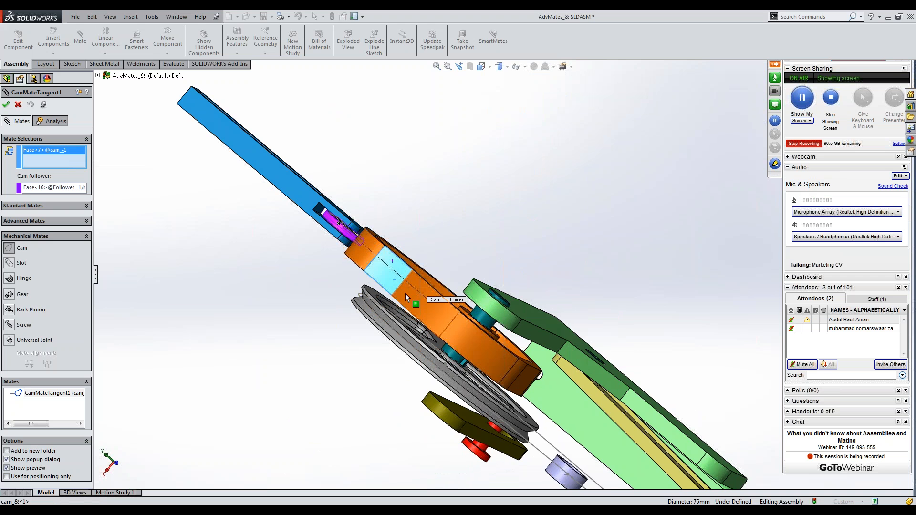
pyautogui.click(405, 293)
pyautogui.moveTo(405, 293); pyautogui.dragTo(353, 258, button='middle')
pyautogui.rightClick(351, 254)
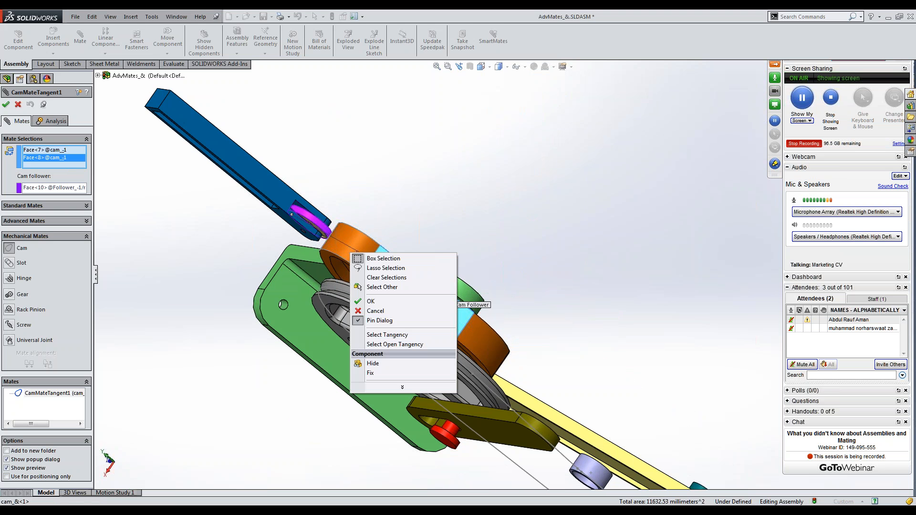
pyautogui.click(437, 231)
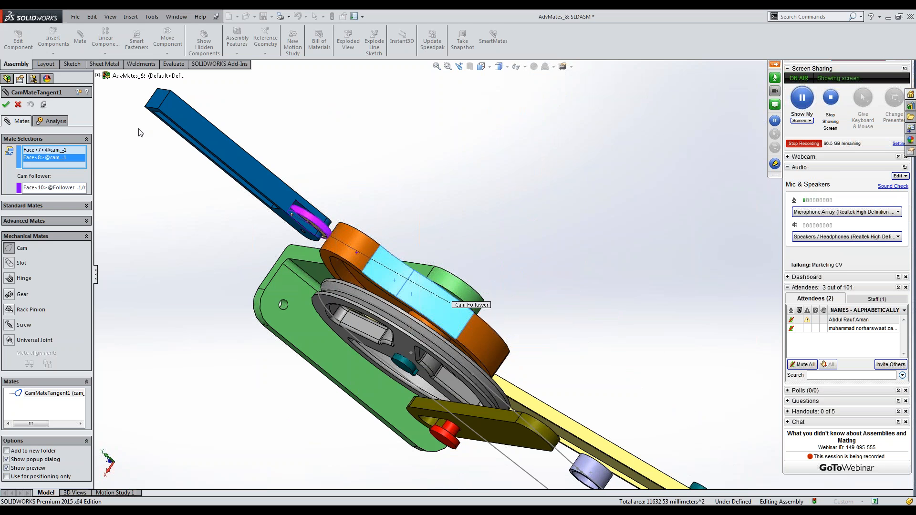
# Clear the individually picked cam faces and select the complete outer profile with Select Tangency from one outer face
pyautogui.rightClick(73, 152)
pyautogui.click(89, 157)
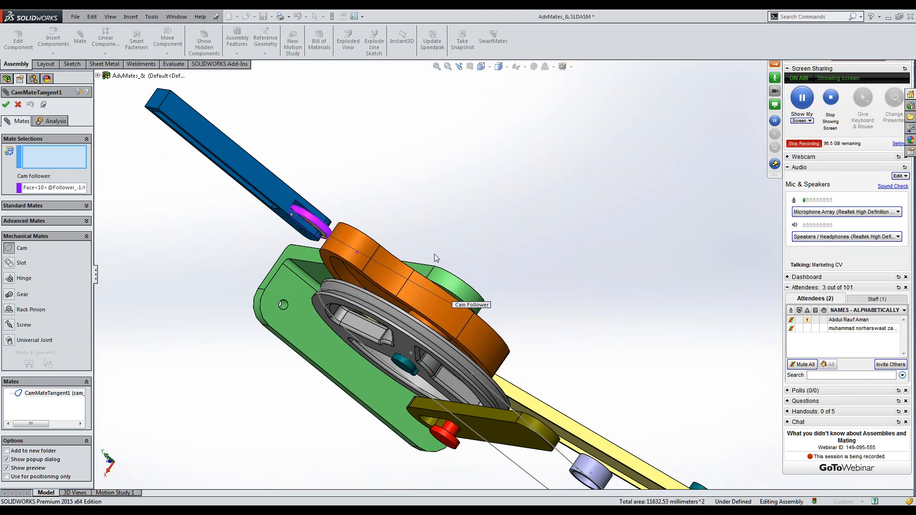
pyautogui.scroll(-3, 434, 254)
pyautogui.rightClick(368, 272)
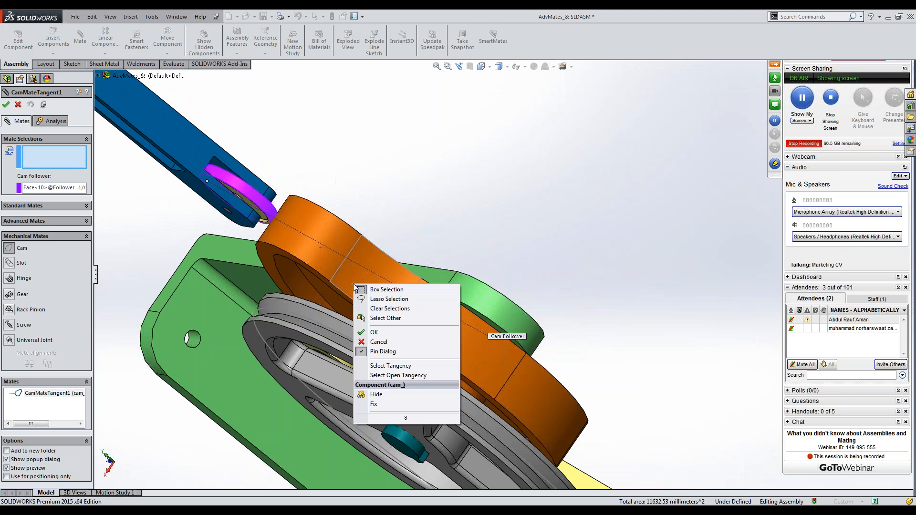
pyautogui.click(401, 354)
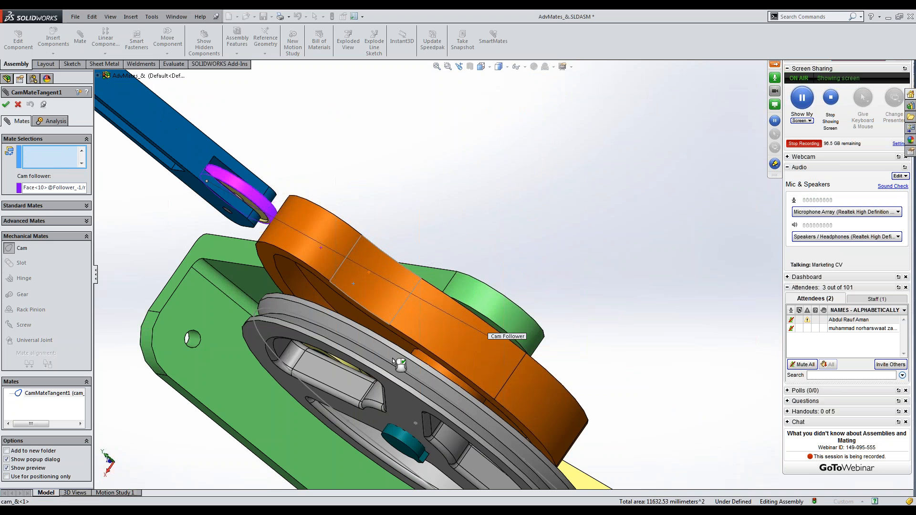
pyautogui.moveTo(358, 241); pyautogui.dragTo(496, 179, button='middle')
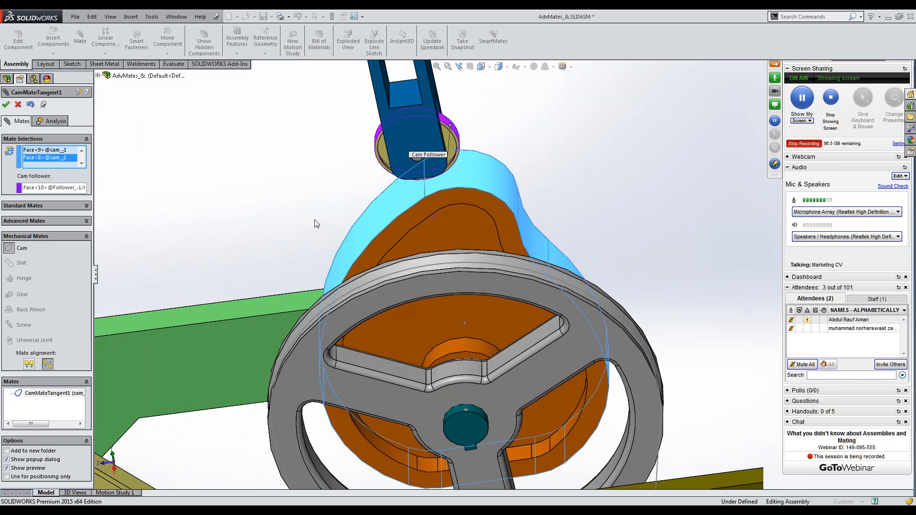
# Clear the cam faces again, reselect the outer profile with Select Tangency from its long curved face, and inspect the selection
pyautogui.rightClick(66, 168)
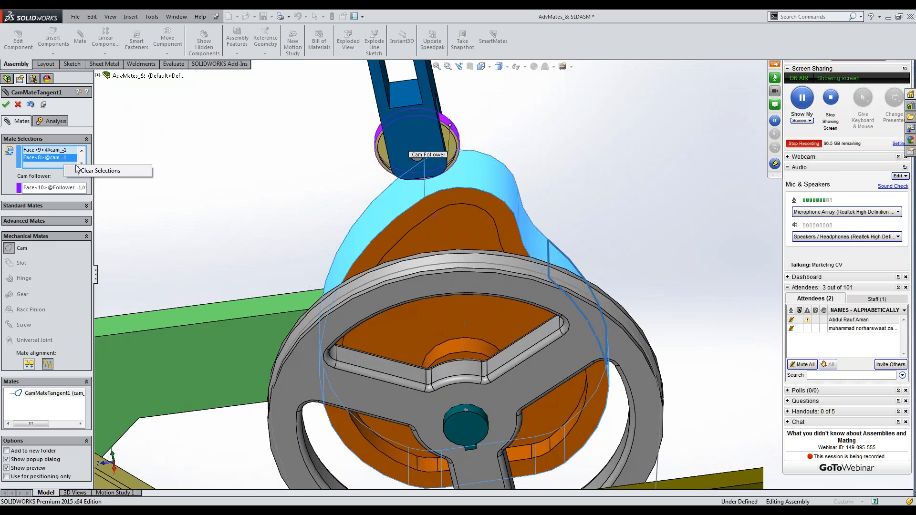
pyautogui.click(91, 172)
pyautogui.moveTo(271, 191); pyautogui.dragTo(390, 233, button='middle')
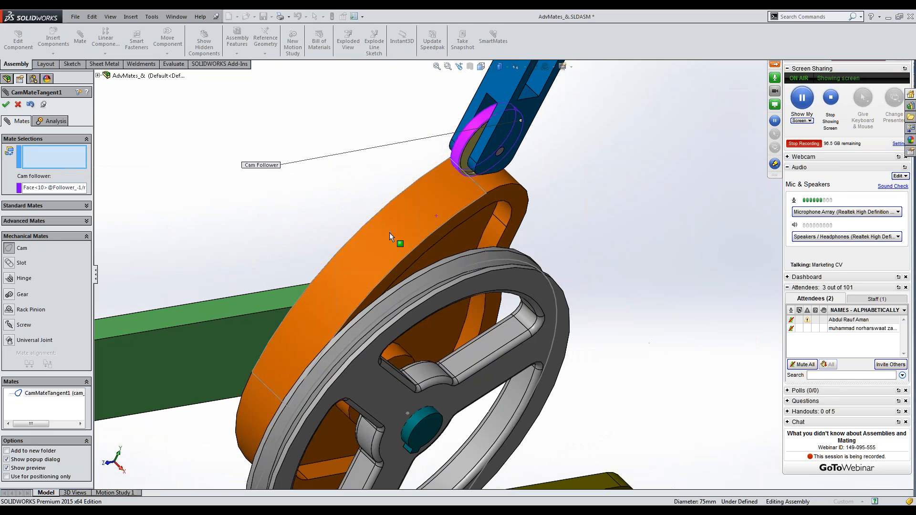
pyautogui.rightClick(391, 233)
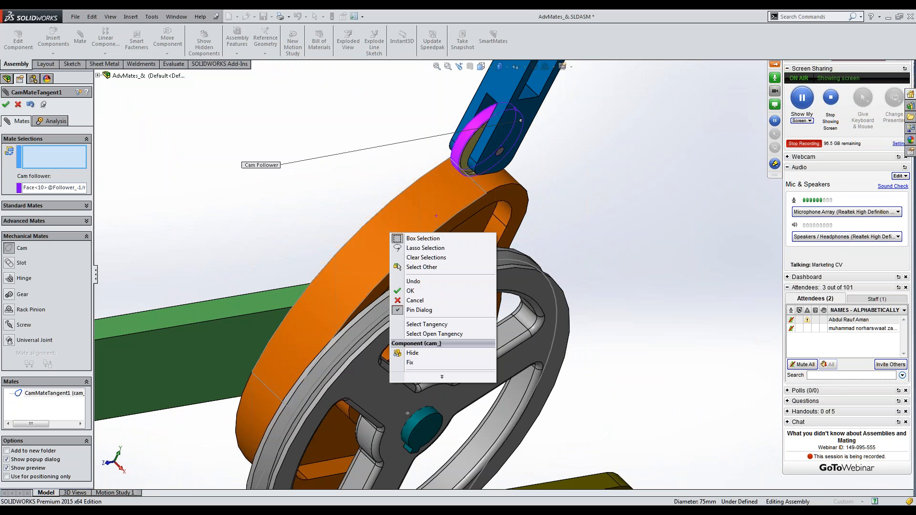
pyautogui.click(428, 325)
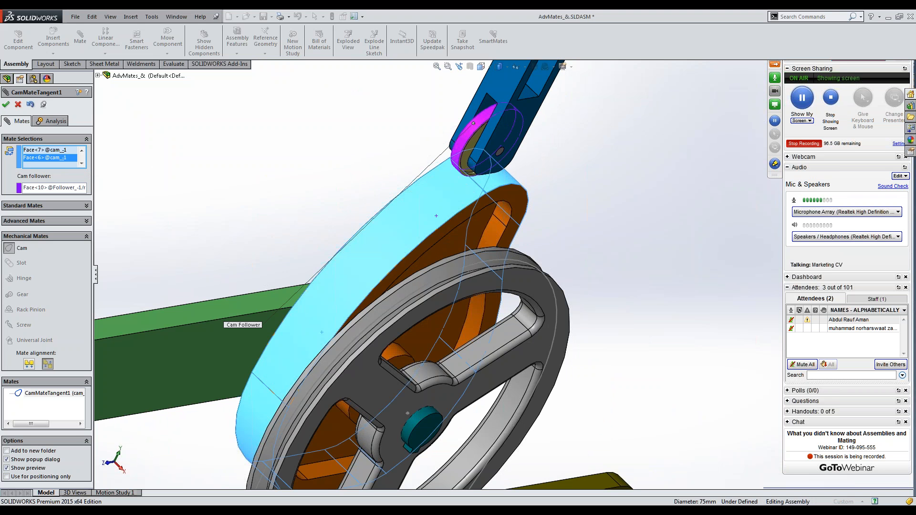
pyautogui.moveTo(459, 246); pyautogui.dragTo(508, 153, button='middle')
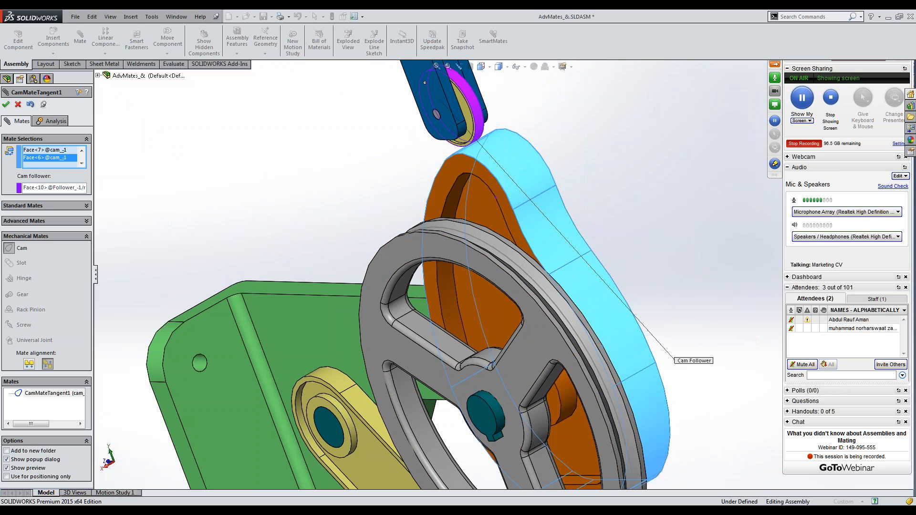
pyautogui.moveTo(605, 216)
pyautogui.mouseDown(button='middle')
pyautogui.moveTo(570, 234)
pyautogui.moveTo(606, 223)
pyautogui.mouseUp(button='middle')
# Examine the roller face used as the cam follower, and cancel the cam mate edit without applying changes
pyautogui.click(72, 188)
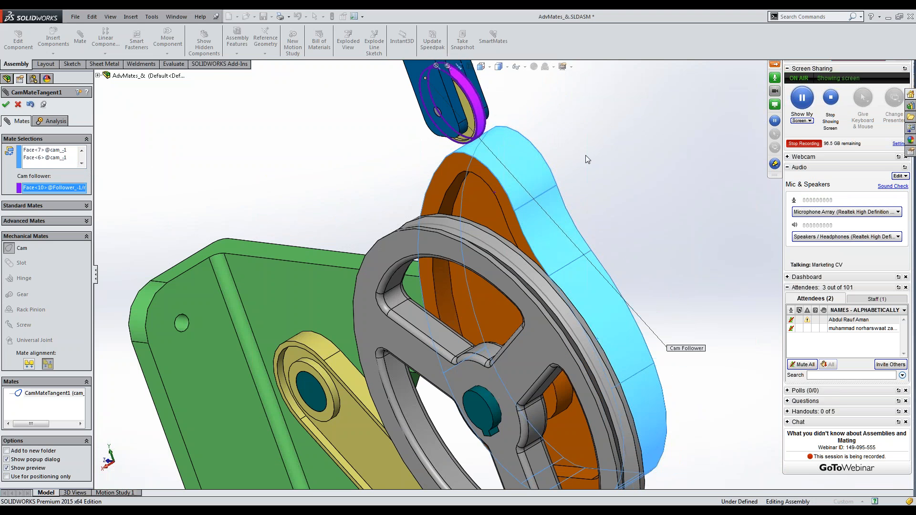
pyautogui.scroll(1, 585, 155)
pyautogui.moveTo(585, 156); pyautogui.dragTo(549, 195, button='middle')
pyautogui.scroll(-3, 468, 162)
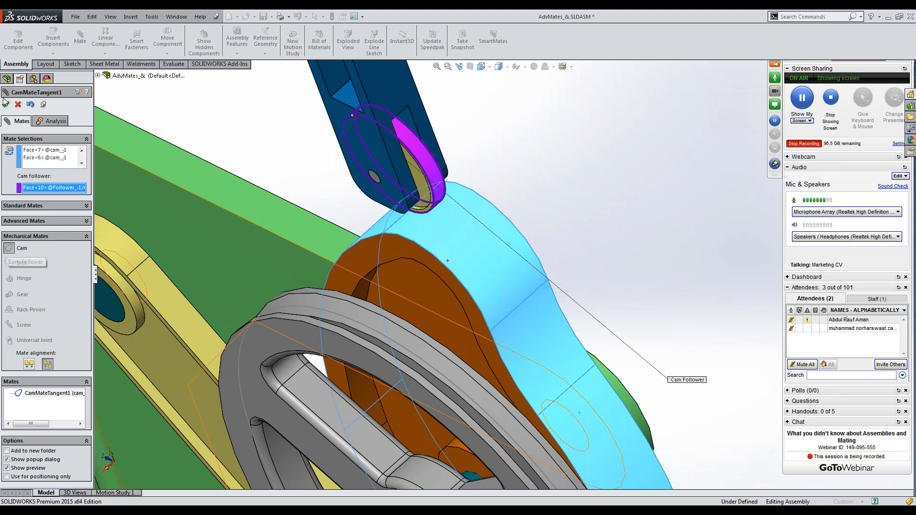
pyautogui.click(18, 105)
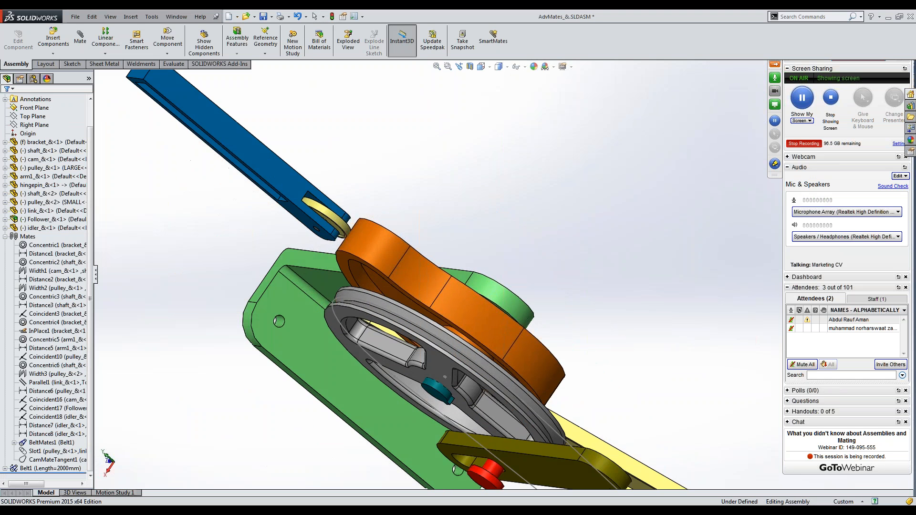
# Rotate the cam so the follower's roller rides along its outer profile, and view the whole mechanism from the side
pyautogui.moveTo(447, 210); pyautogui.dragTo(600, 241)
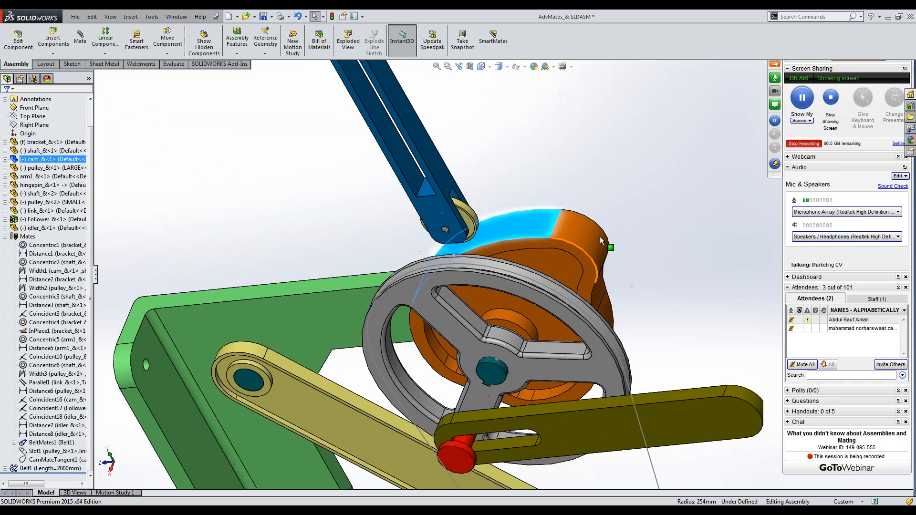
pyautogui.click(622, 217)
pyautogui.moveTo(596, 241); pyautogui.dragTo(611, 206, button='middle')
pyautogui.scroll(6, 597, 289)
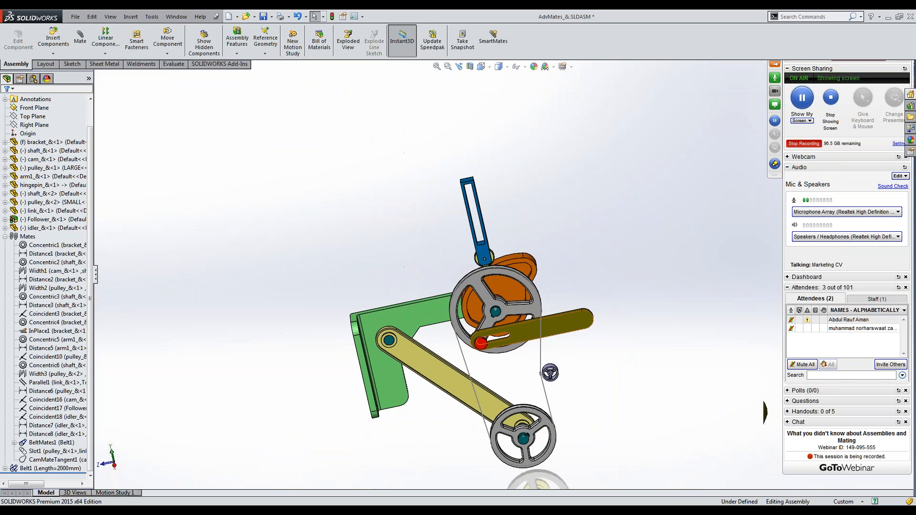
pyautogui.moveTo(615, 268); pyautogui.dragTo(575, 274, button='middle')
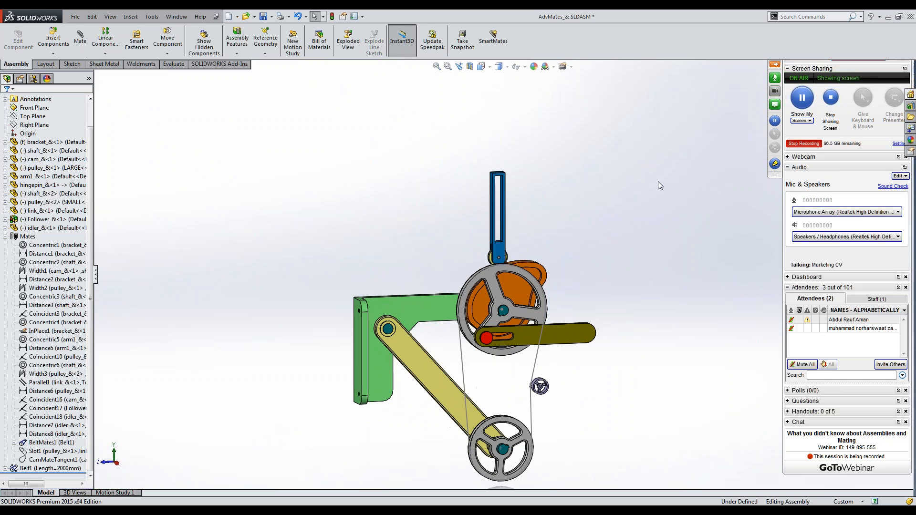
# Close the AdvMates assembly
pyautogui.click(774, 64)
pyautogui.click(905, 67)
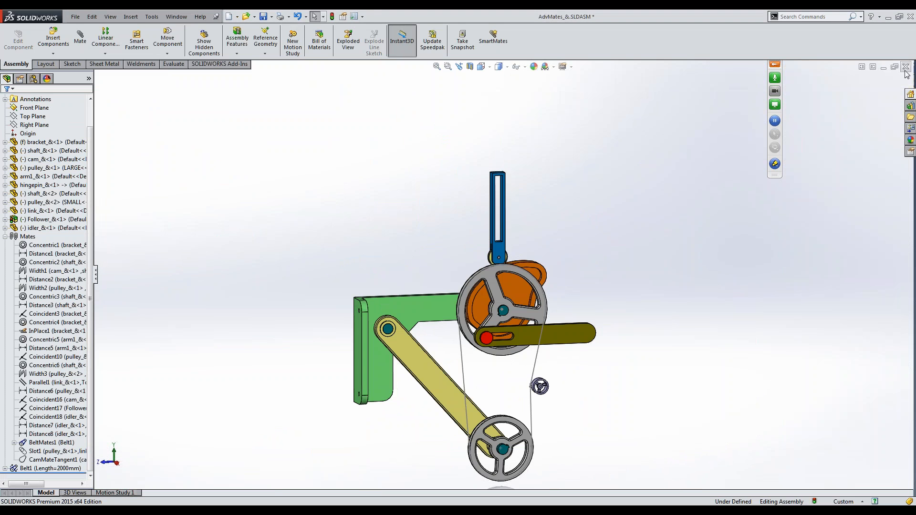
pyautogui.click(454, 279)
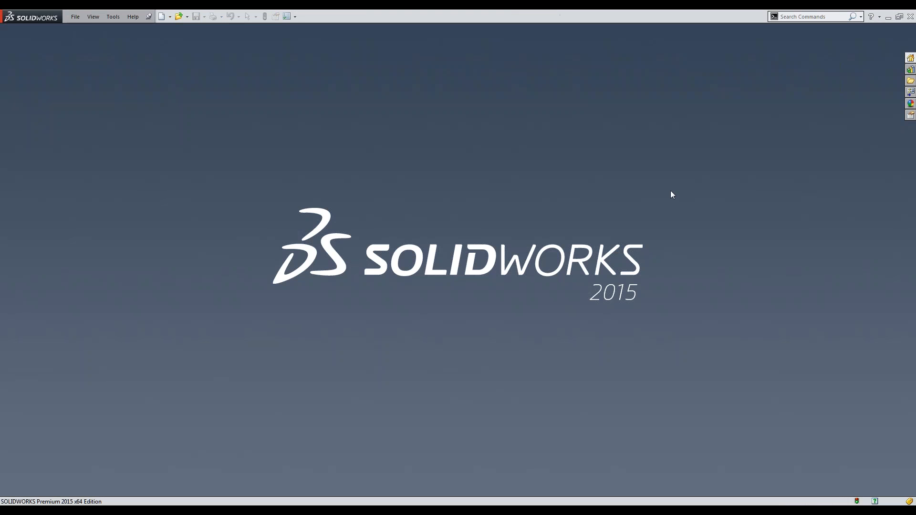
# Switch to the file explorer, browse to the Screw mate folder in DEMO, and open the assembly Machine_Vise_&.SLDASM in SOLIDWORKS
pyautogui.hotkey('alt', 'Tab')
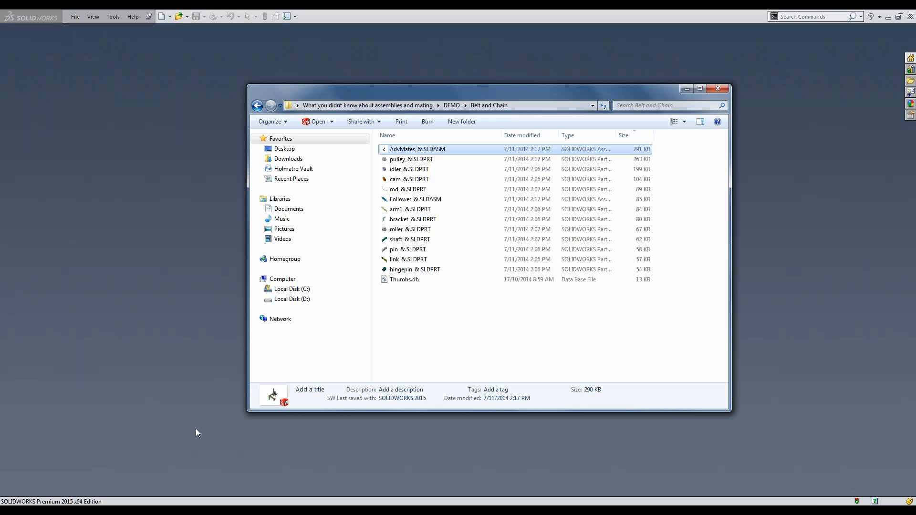
pyautogui.click(258, 106)
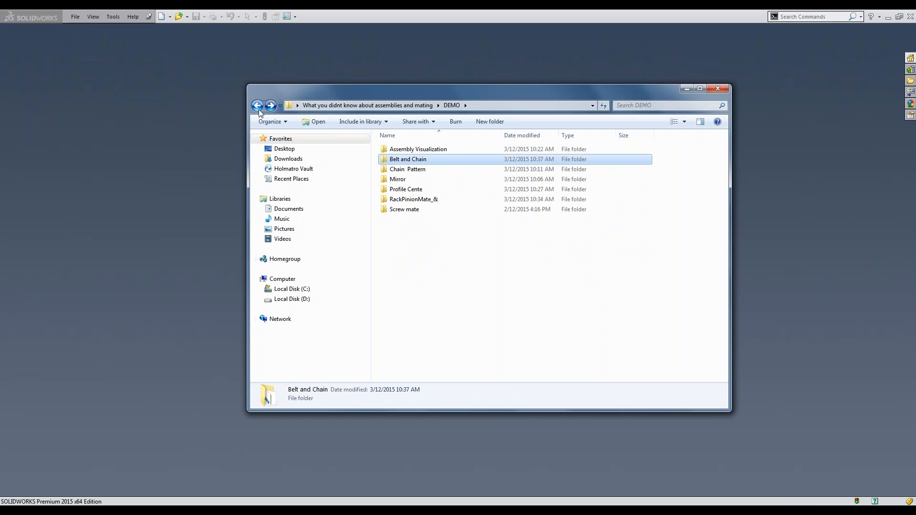
pyautogui.doubleClick(411, 210)
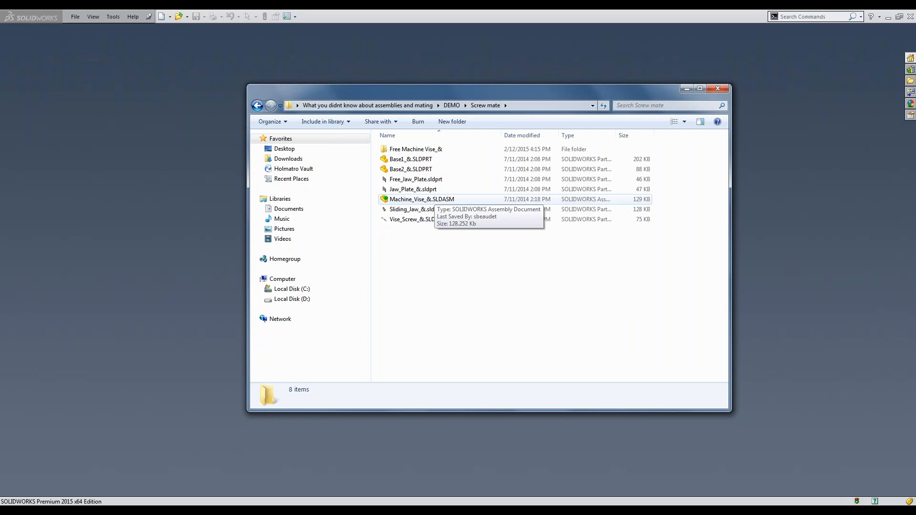
pyautogui.doubleClick(435, 210)
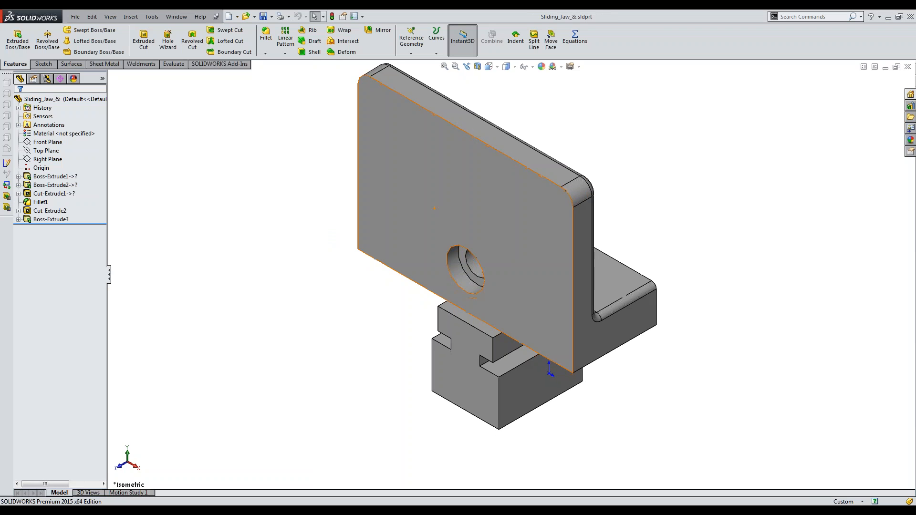
pyautogui.click(908, 66)
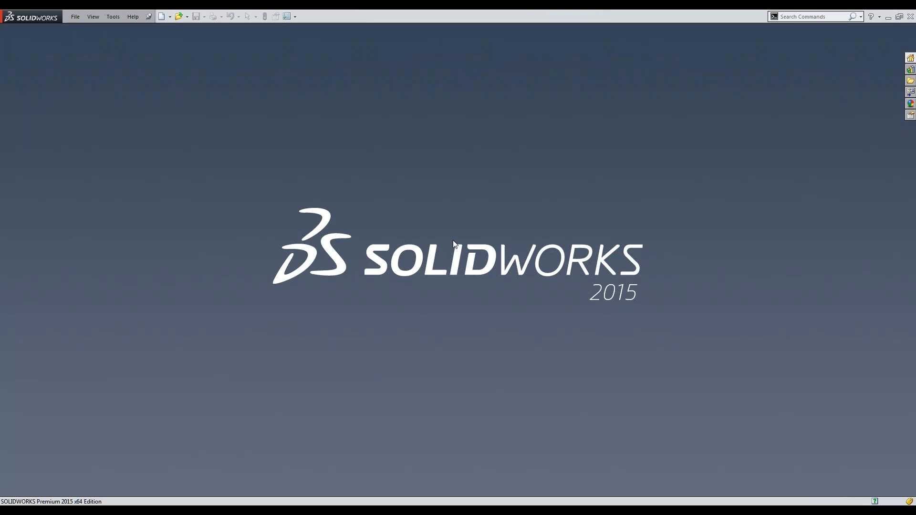
pyautogui.hotkey('ctrl', 'o')
pyautogui.doubleClick(449, 199)
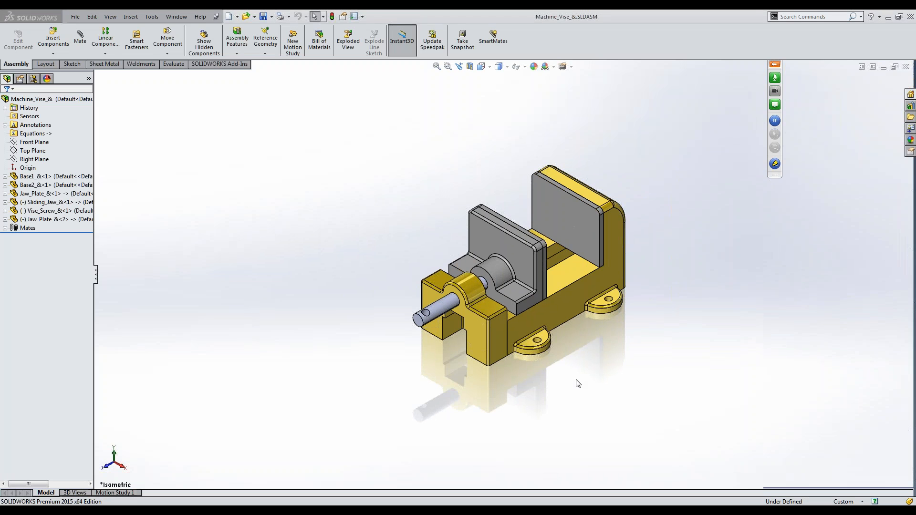
# Turn the vise screw slightly, and slide the movable jaw back against the screw support
pyautogui.scroll(-4, 530, 298)
pyautogui.scroll(-1, 516, 252)
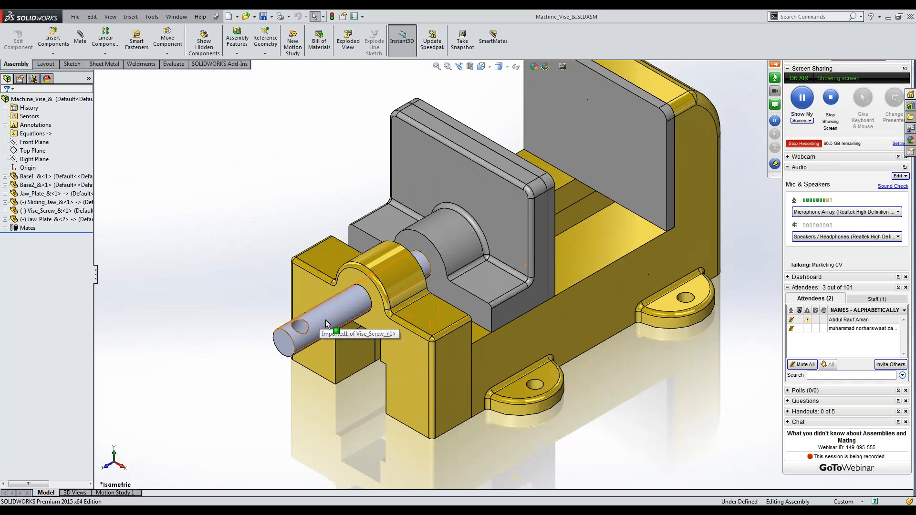
pyautogui.moveTo(326, 319)
pyautogui.mouseDown()
pyautogui.moveTo(332, 316)
pyautogui.moveTo(329, 326)
pyautogui.mouseUp()
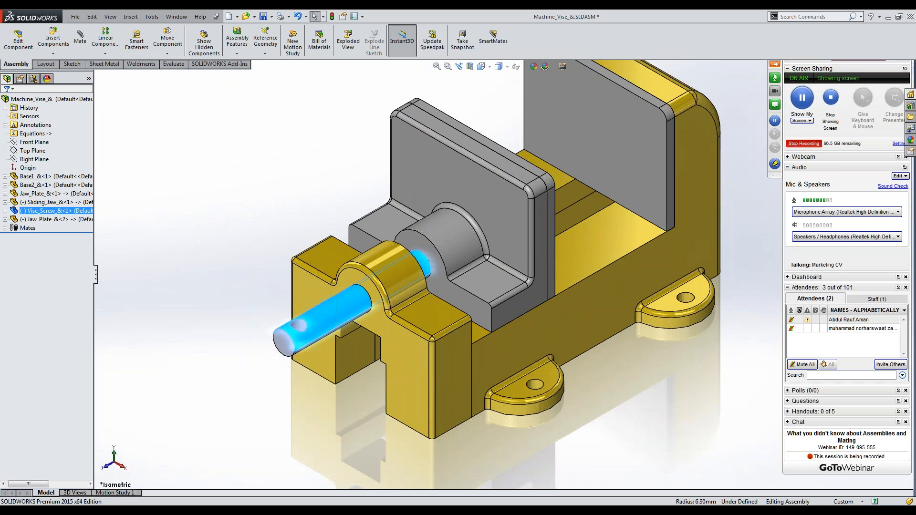
pyautogui.click(500, 228)
pyautogui.moveTo(500, 228); pyautogui.dragTo(478, 213)
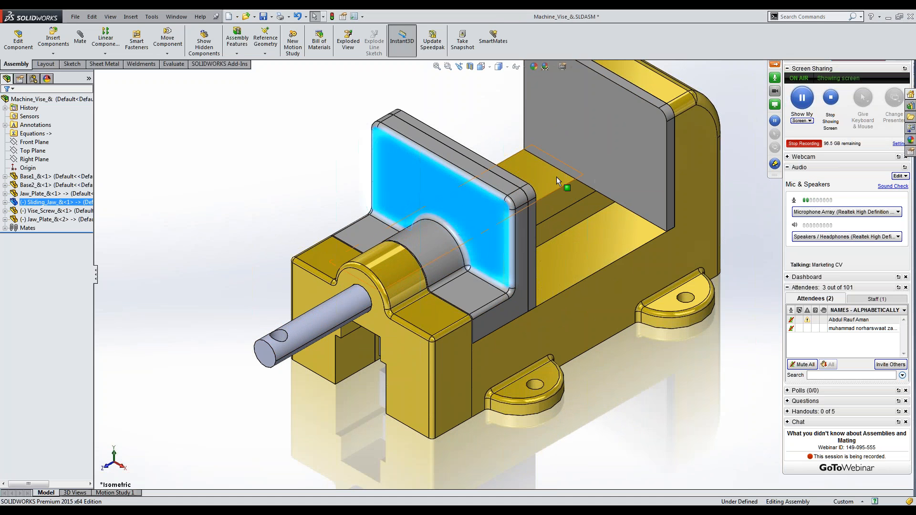
# Rotate the vise screw so the sliding jaw advances toward the fixed jaw
pyautogui.click(307, 330)
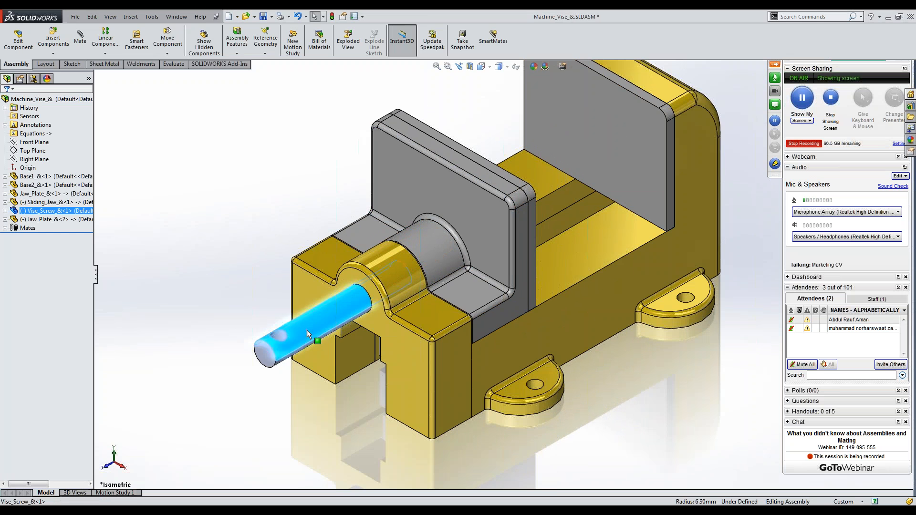
pyautogui.moveTo(307, 330); pyautogui.dragTo(237, 389)
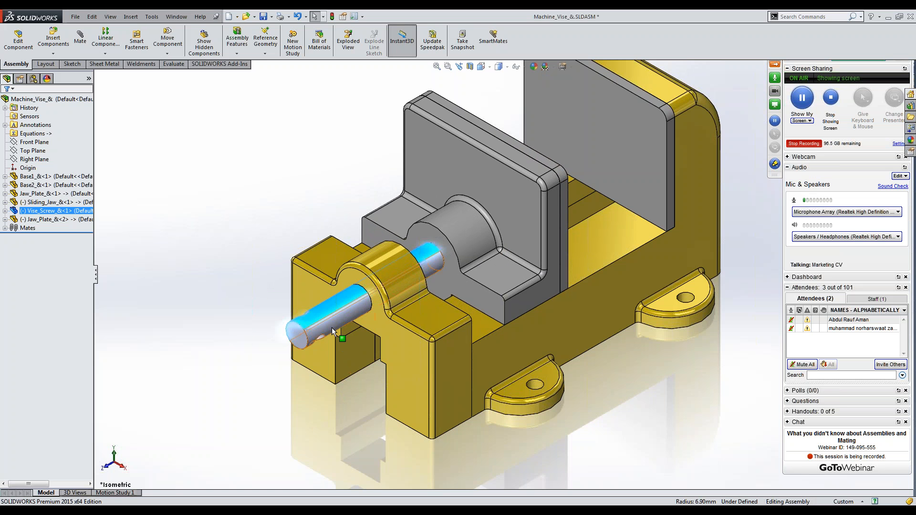
pyautogui.moveTo(332, 328); pyautogui.dragTo(329, 358)
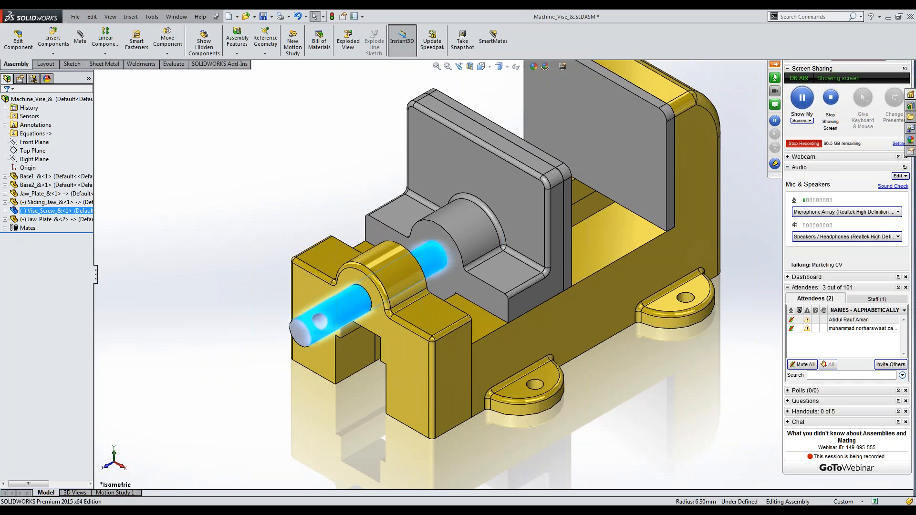
# Find the Screw1 mate among the vise assembly's mates and open it for editing, enlarging the view of the screw
pyautogui.click(5, 228)
pyautogui.click(53, 357)
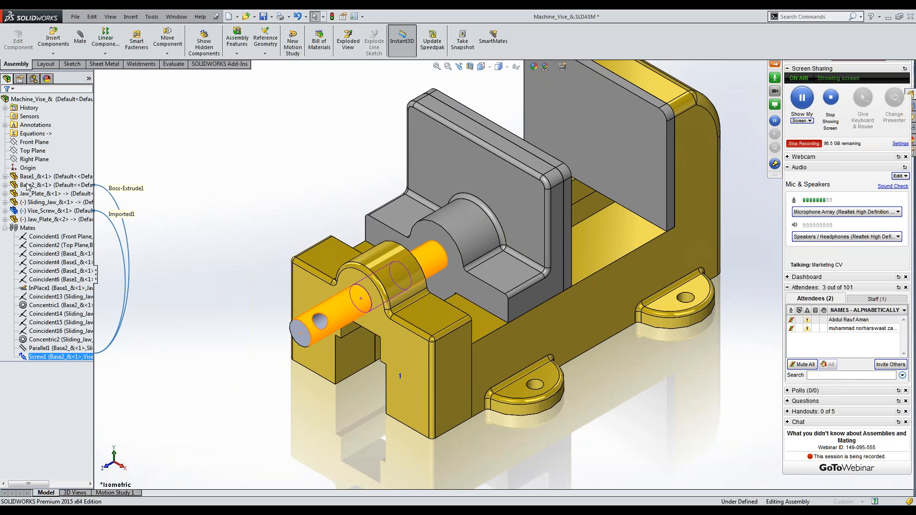
pyautogui.moveTo(96, 275); pyautogui.dragTo(145, 275)
pyautogui.scroll(-3, 198, 236)
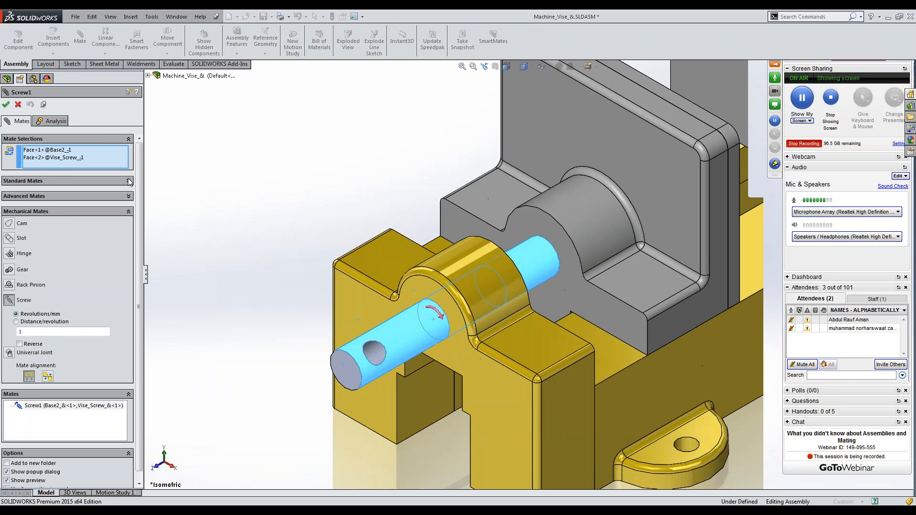
# Highlight in turn the Base2 hole face and the Vise_Screw face referenced by the Screw1 mate to examine them in the model
pyautogui.click(49, 151)
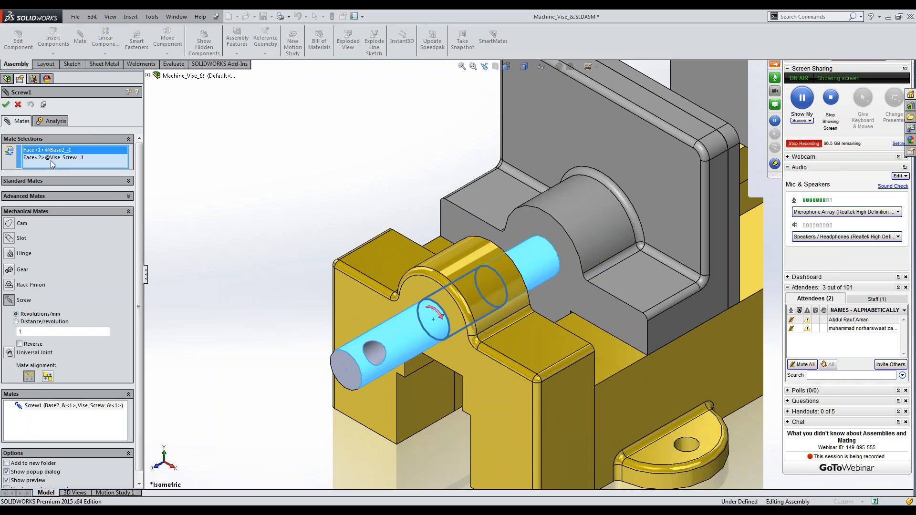
pyautogui.click(51, 158)
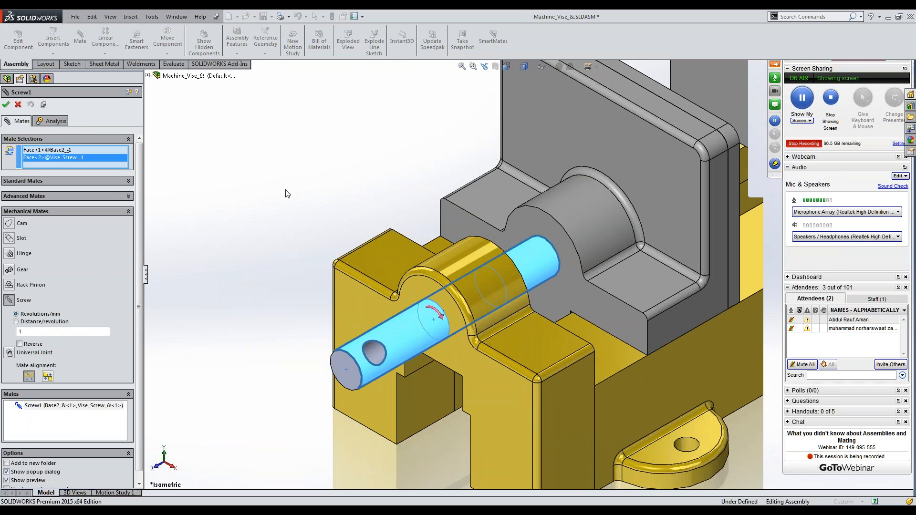
pyautogui.click(58, 151)
pyautogui.click(56, 158)
pyautogui.scroll(-3, 422, 304)
pyautogui.click(29, 151)
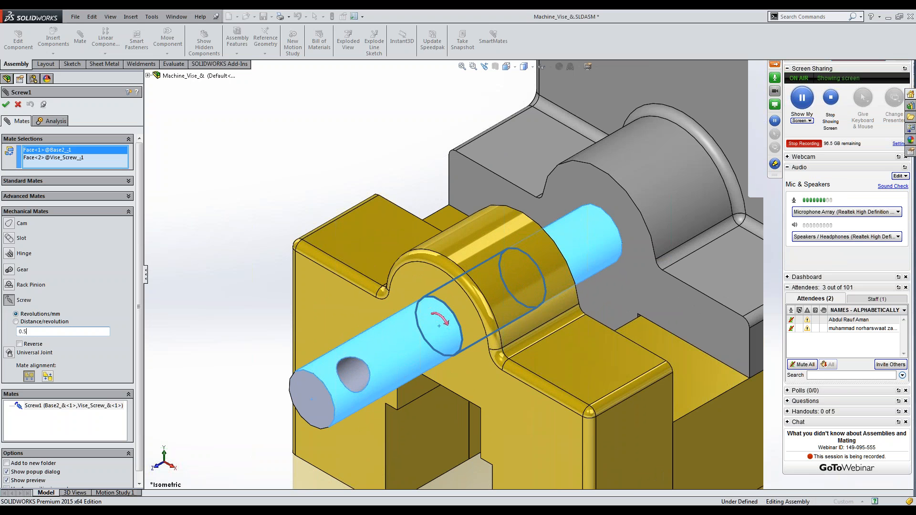
# Set the Screw1 mate to 0.5 revolutions/mm and rotate the vise screw to test the jaw travel
pyautogui.moveTo(354, 353); pyautogui.dragTo(263, 385)
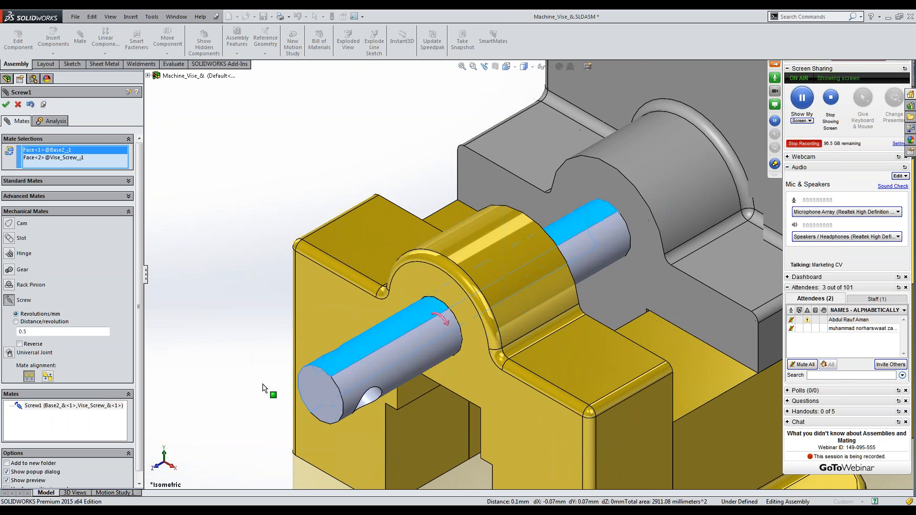
pyautogui.scroll(5, 492, 349)
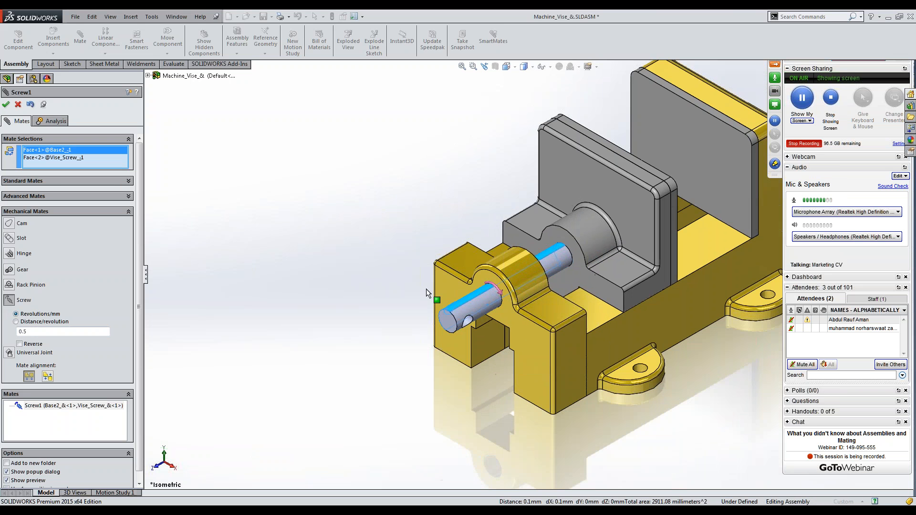
pyautogui.moveTo(426, 288); pyautogui.dragTo(445, 316)
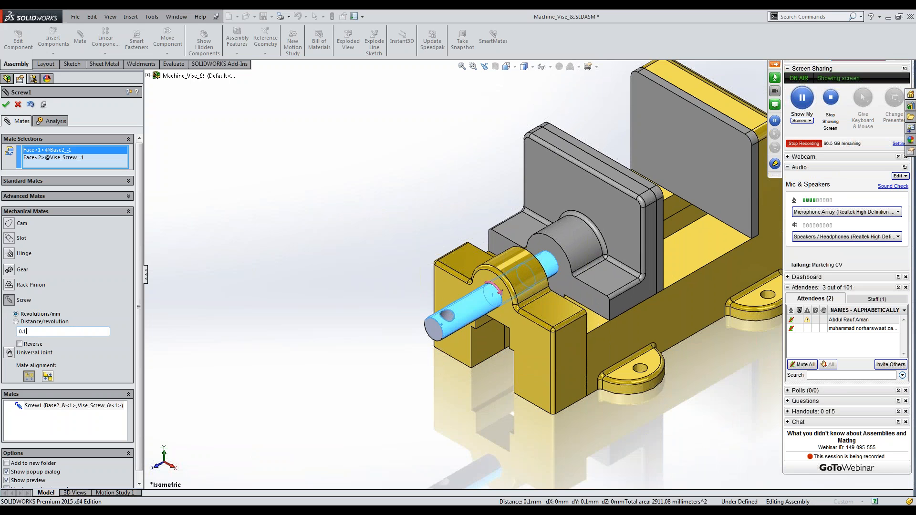
# Test the Screw1 mate at 0.1 revolutions/mm and at a distance/revolution of 10 mm by turning the screw, and accept the mate
pyautogui.moveTo(224, 333); pyautogui.dragTo(432, 306)
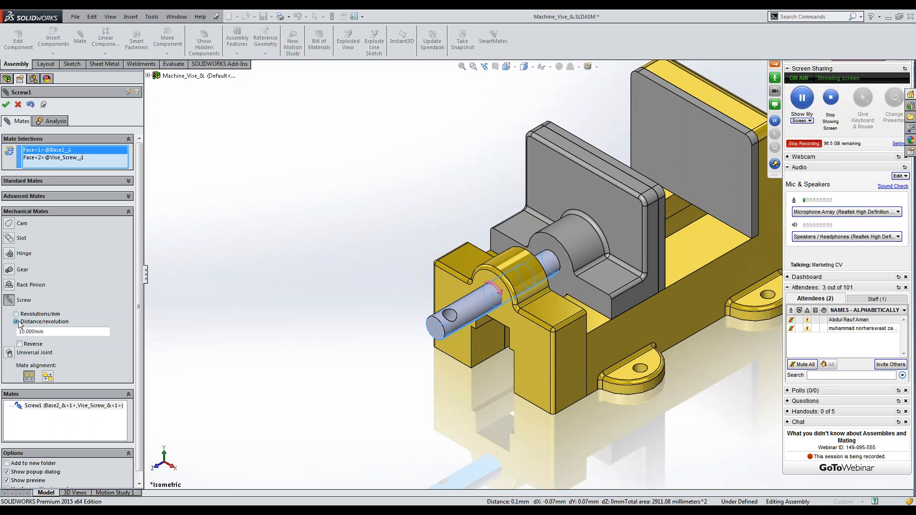
pyautogui.moveTo(462, 308); pyautogui.dragTo(422, 393)
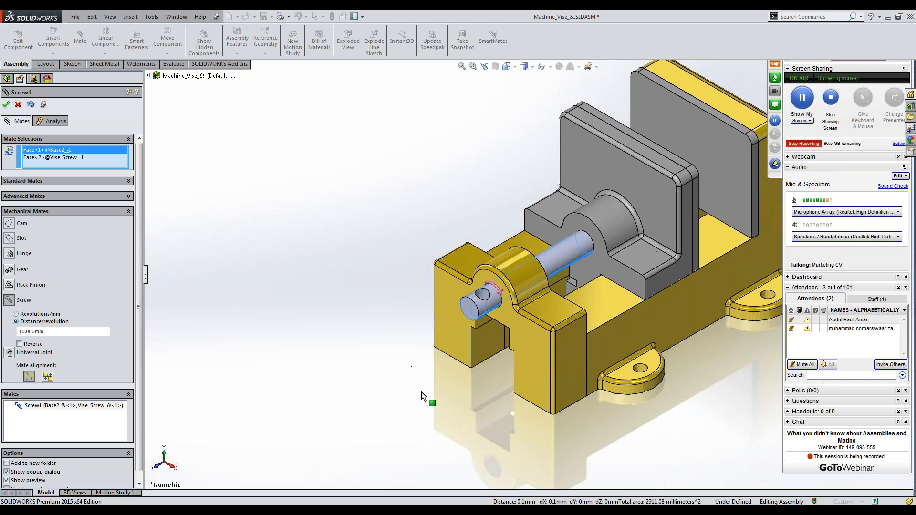
pyautogui.click(5, 105)
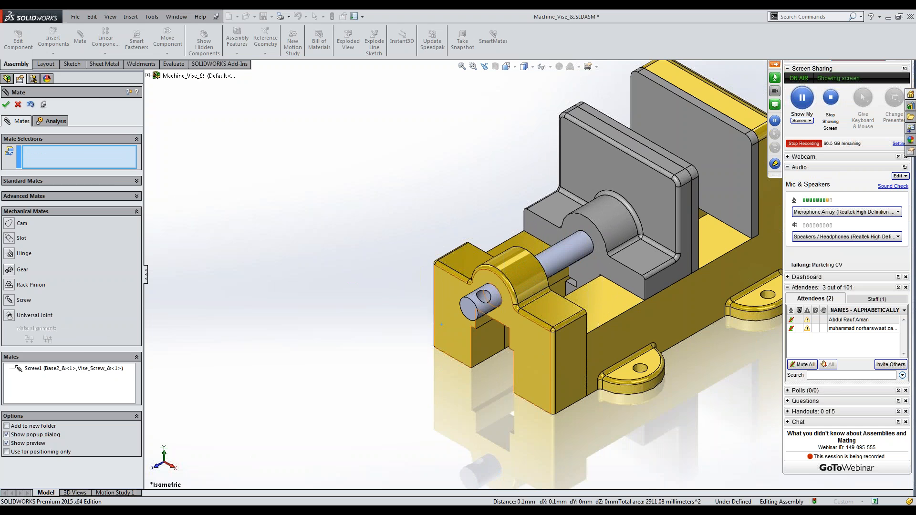
pyautogui.click(6, 105)
# Rotate the vise screw to run the sliding jaw up to the fixed jaw and back toward the screw support
pyautogui.moveTo(477, 315); pyautogui.dragTo(474, 280)
pyautogui.click(520, 199)
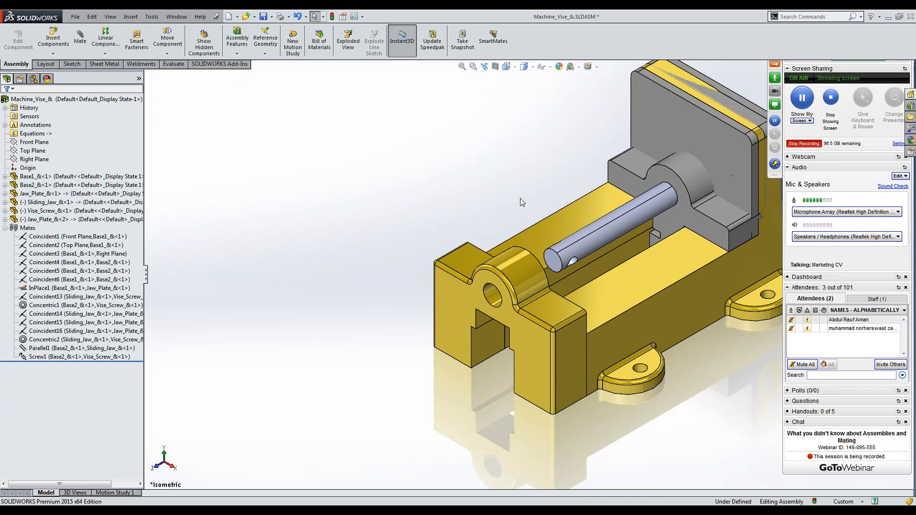
pyautogui.moveTo(512, 213)
pyautogui.mouseDown()
pyautogui.moveTo(617, 268)
pyautogui.moveTo(539, 322)
pyautogui.moveTo(572, 285)
pyautogui.moveTo(494, 327)
pyautogui.moveTo(591, 294)
pyautogui.moveTo(543, 236)
pyautogui.moveTo(470, 235)
pyautogui.moveTo(479, 262)
pyautogui.moveTo(427, 276)
pyautogui.moveTo(482, 245)
pyautogui.moveTo(475, 339)
pyautogui.moveTo(541, 328)
pyautogui.moveTo(497, 266)
pyautogui.mouseUp()
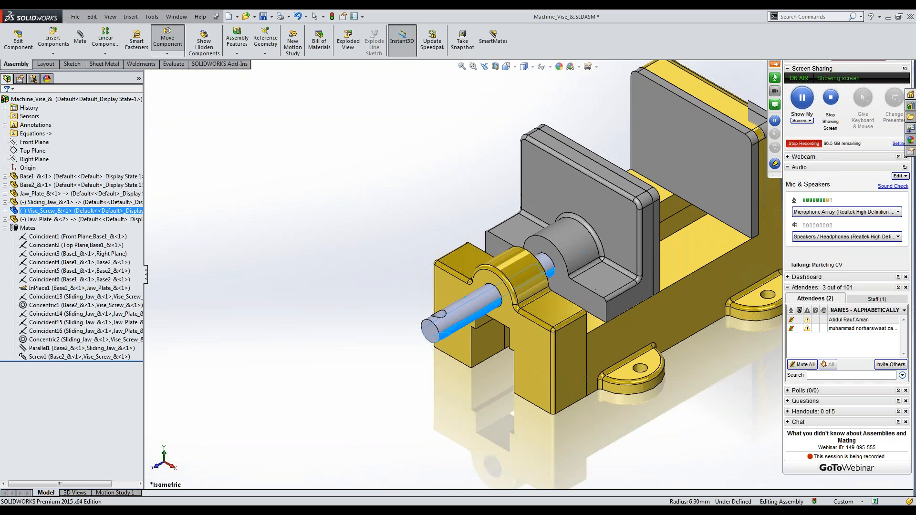
pyautogui.click(364, 249)
pyautogui.moveTo(470, 316)
pyautogui.mouseDown()
pyautogui.moveTo(460, 291)
pyautogui.moveTo(426, 297)
pyautogui.moveTo(475, 335)
pyautogui.moveTo(473, 315)
pyautogui.mouseUp()
pyautogui.click(435, 160)
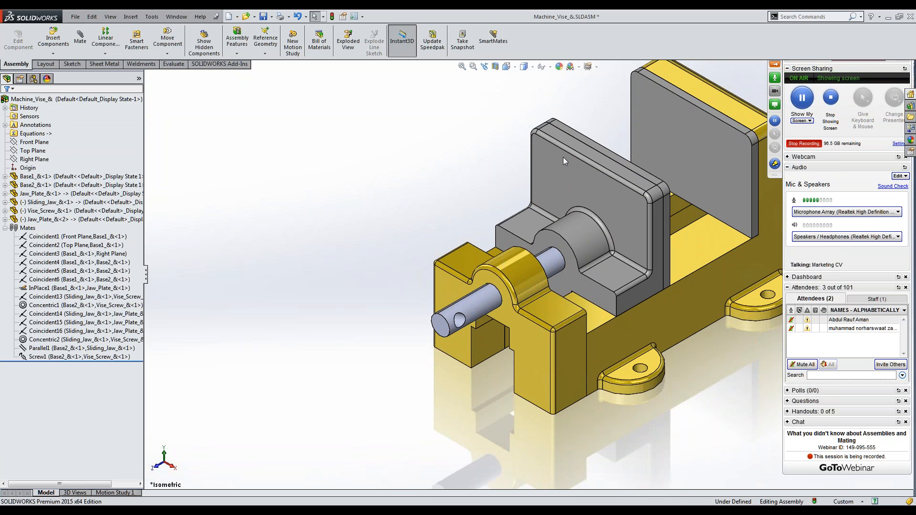
pyautogui.scroll(2, 579, 145)
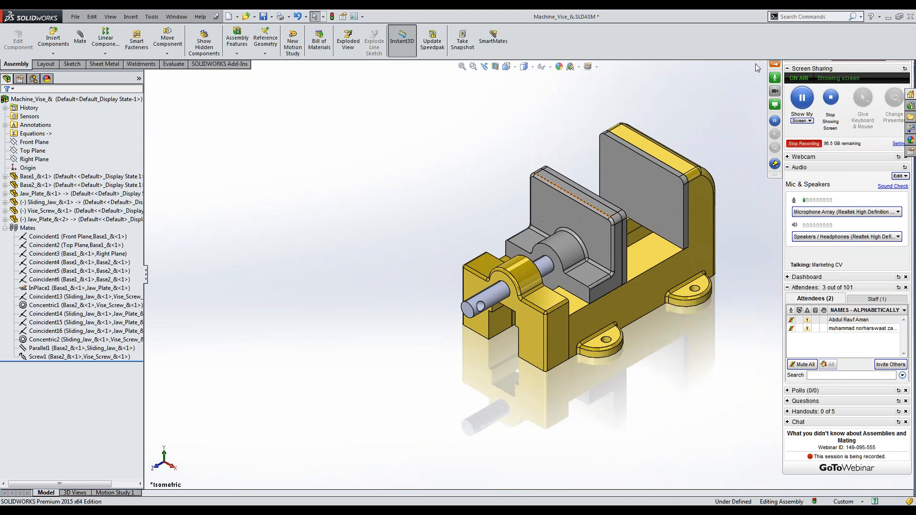
# Close the Machine_Vise assembly and dismiss the save prompt without saving
pyautogui.click(776, 65)
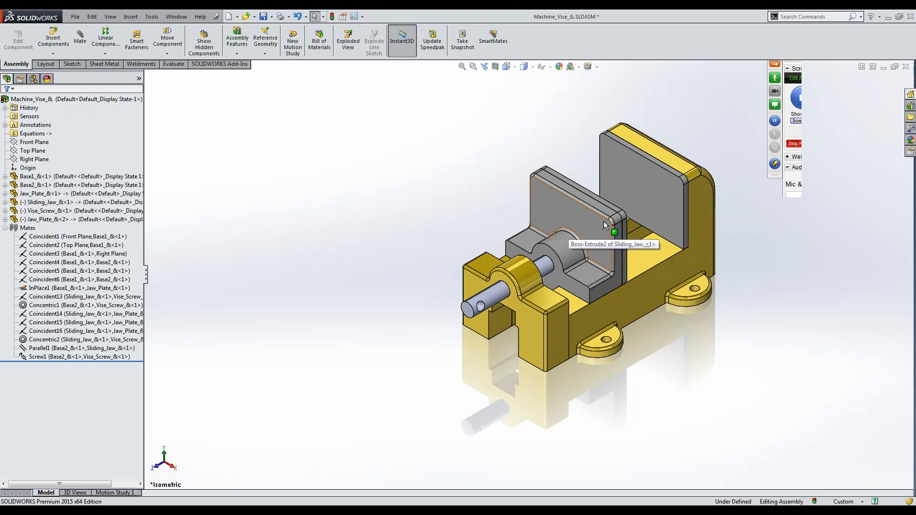
pyautogui.click(906, 67)
pyautogui.click(462, 277)
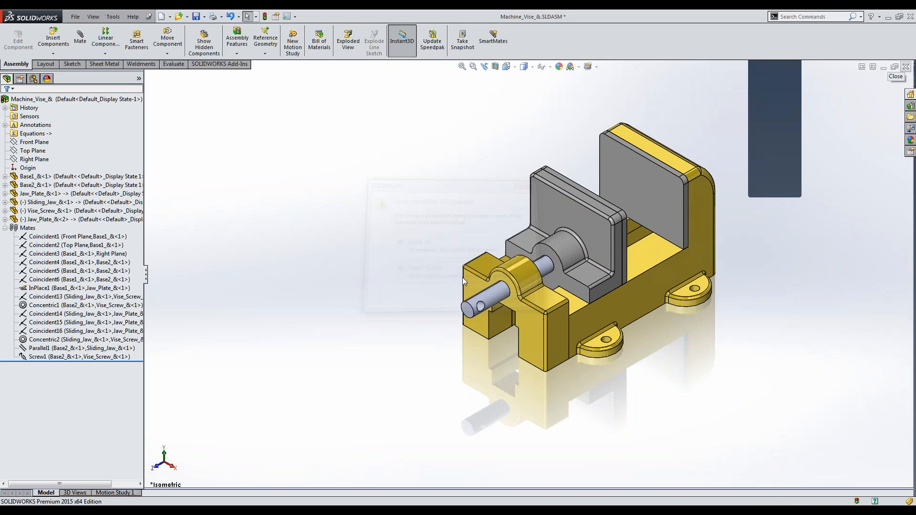
# Switch to the PowerPoint presentation, go from the Mechanical Mates slide to the Exploded View slide, and start the slide show there
pyautogui.hotkey('alt', 'Tab')
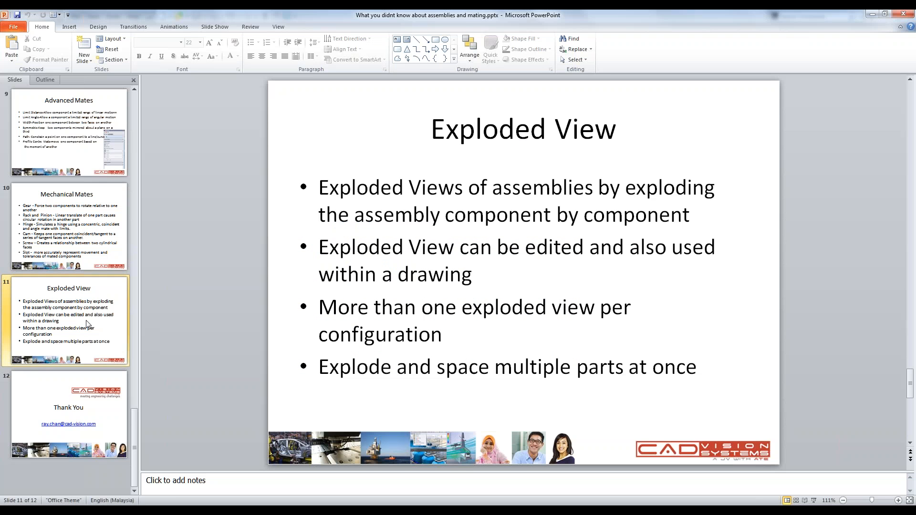
pyautogui.click(108, 247)
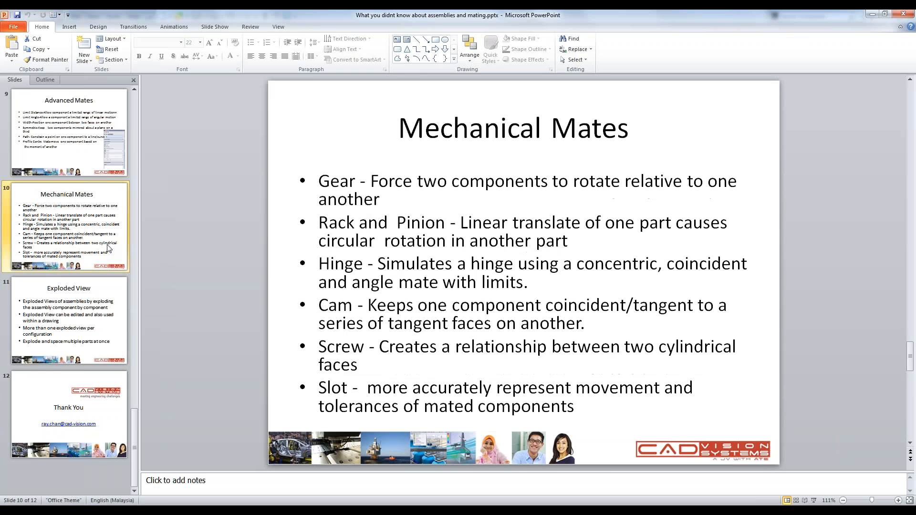
pyautogui.click(96, 303)
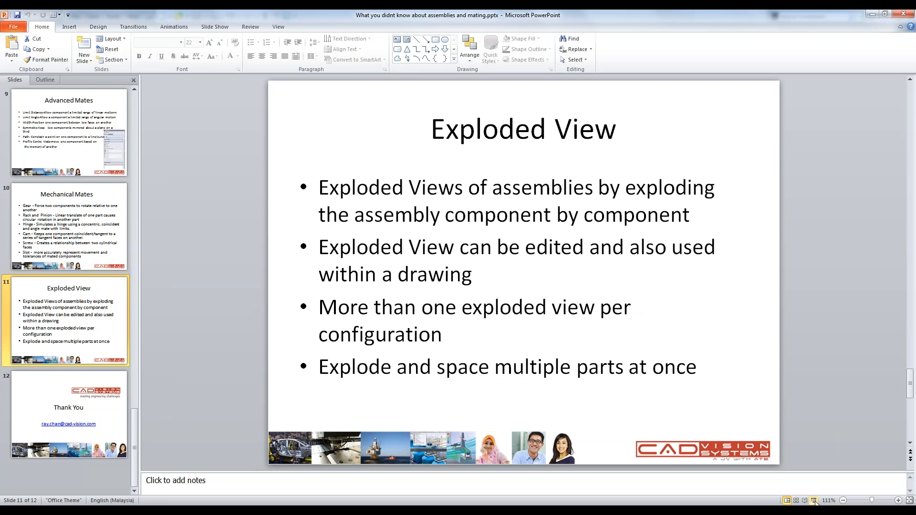
pyautogui.click(814, 501)
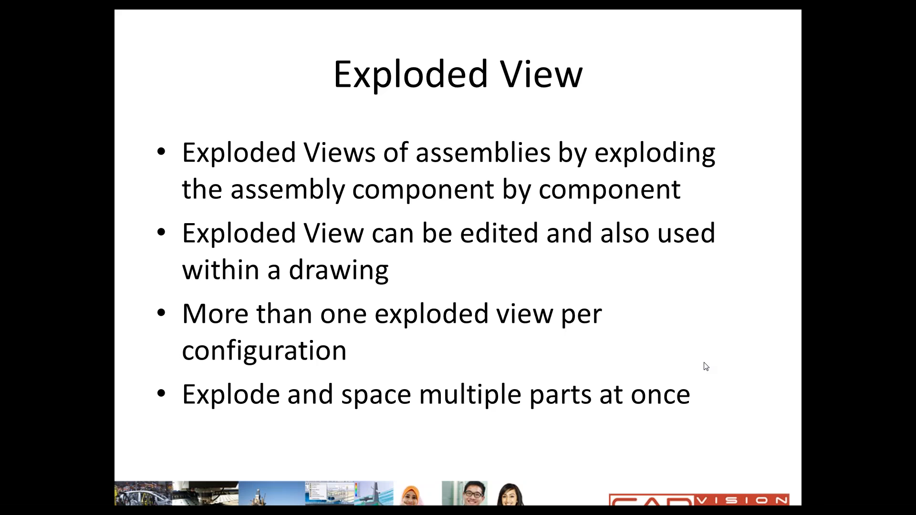
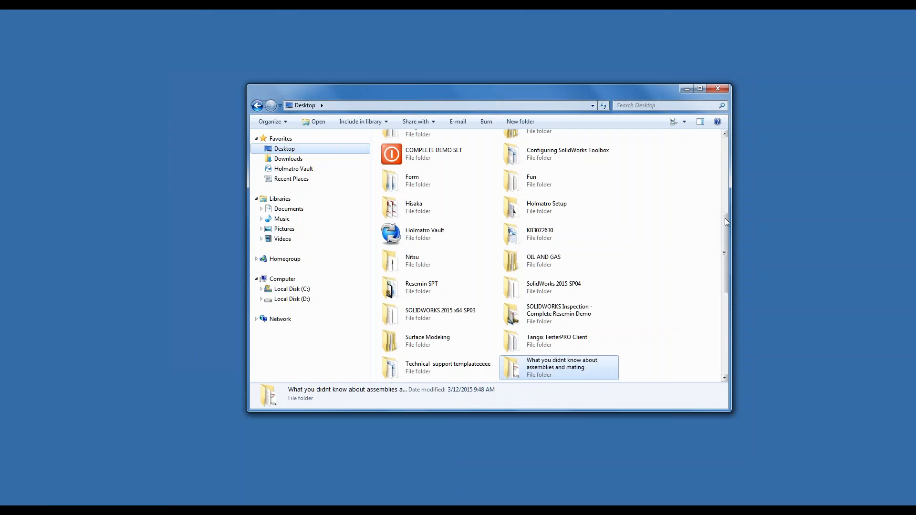
# In the file explorer, open the Holmatro Setup folder from the Desktop, open 4240 Spreader Completed.SLDASM in SOLIDWORKS, and rebuild it
pyautogui.moveTo(729, 226); pyautogui.dragTo(727, 212)
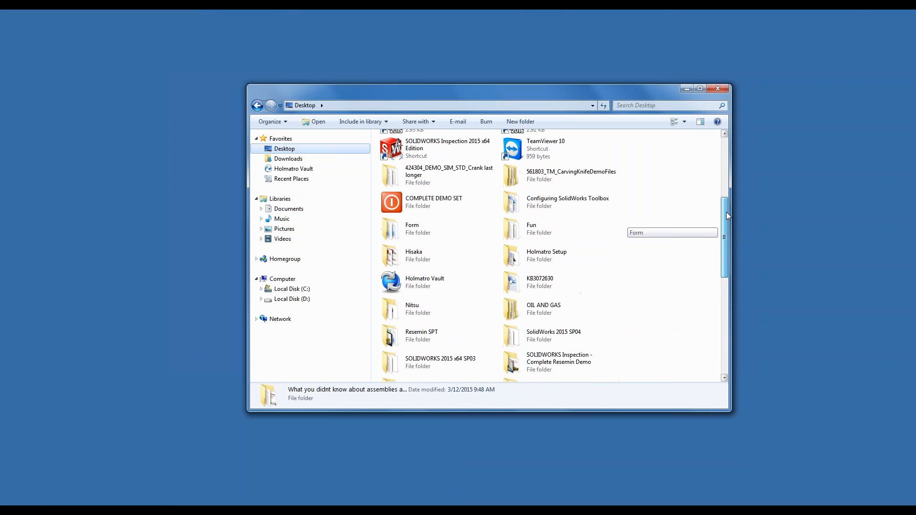
pyautogui.doubleClick(536, 248)
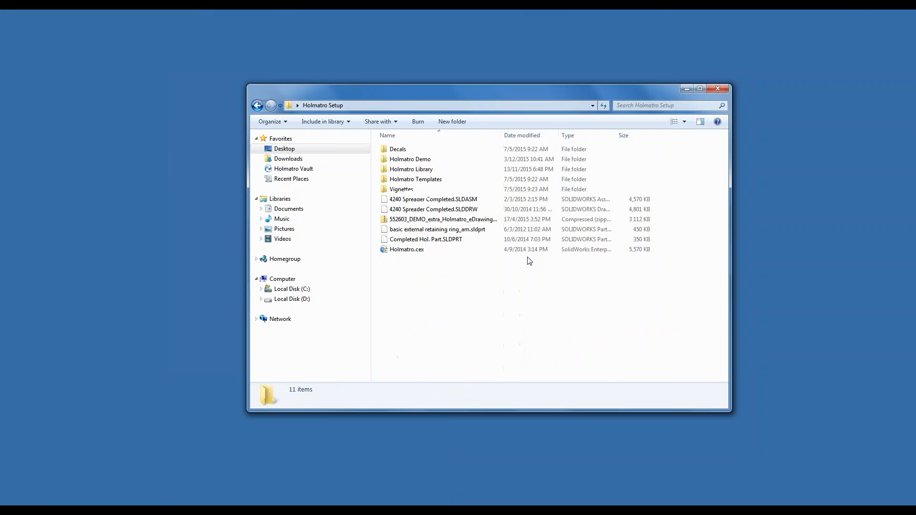
pyautogui.doubleClick(411, 200)
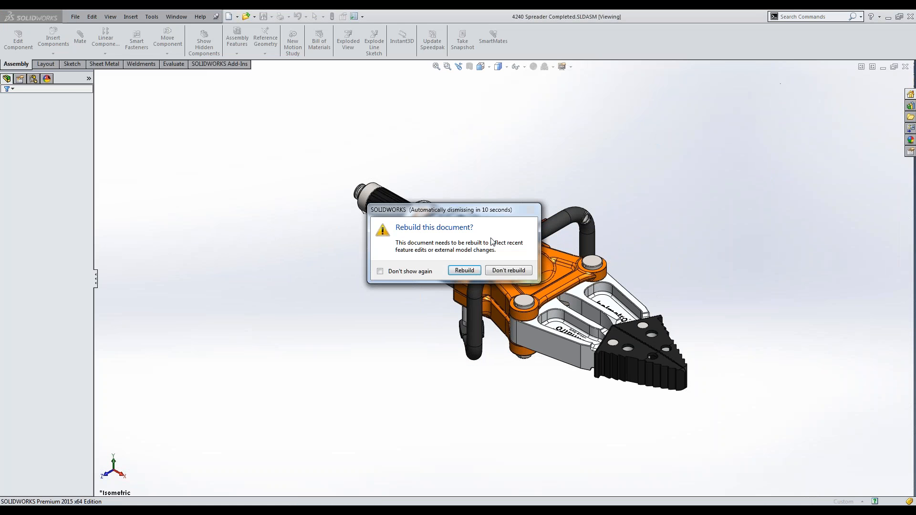
pyautogui.click(465, 270)
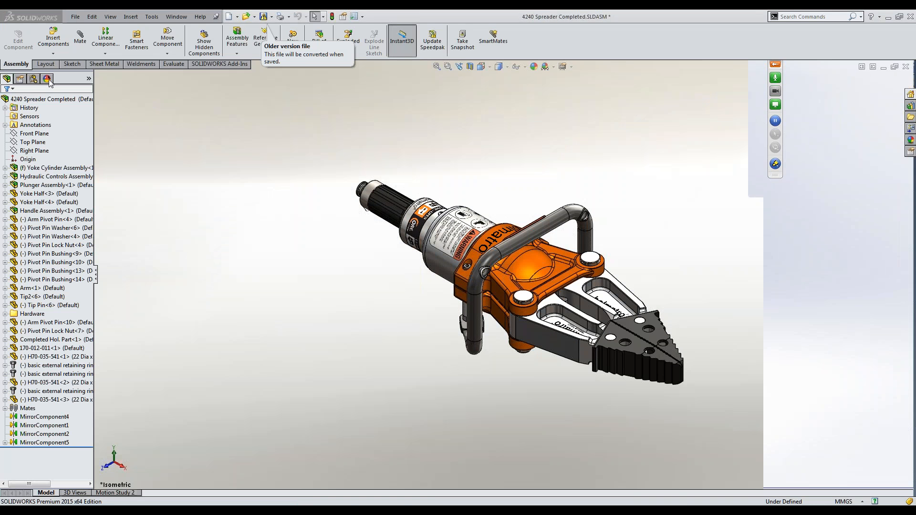
# List the spreader's configurations, expand Default, and explode and collapse the assembly with ExplView1
pyautogui.click(35, 78)
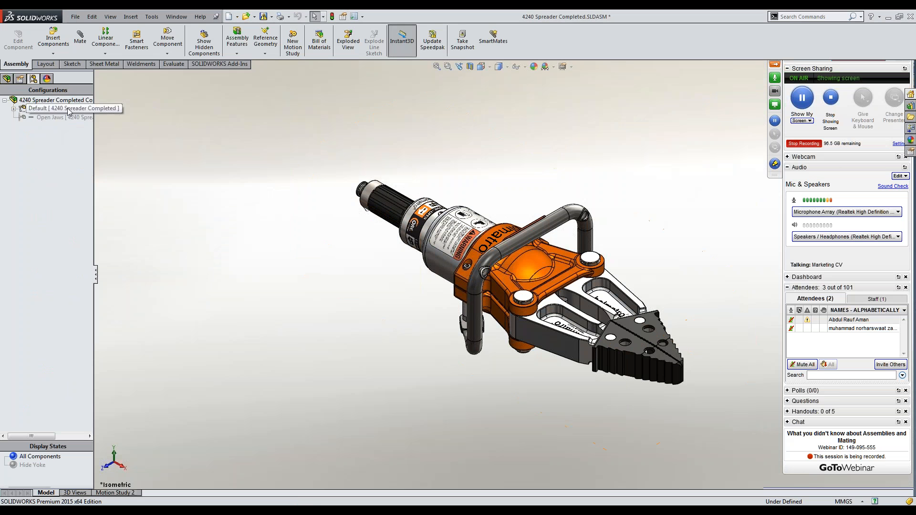
pyautogui.click(14, 109)
pyautogui.click(50, 118)
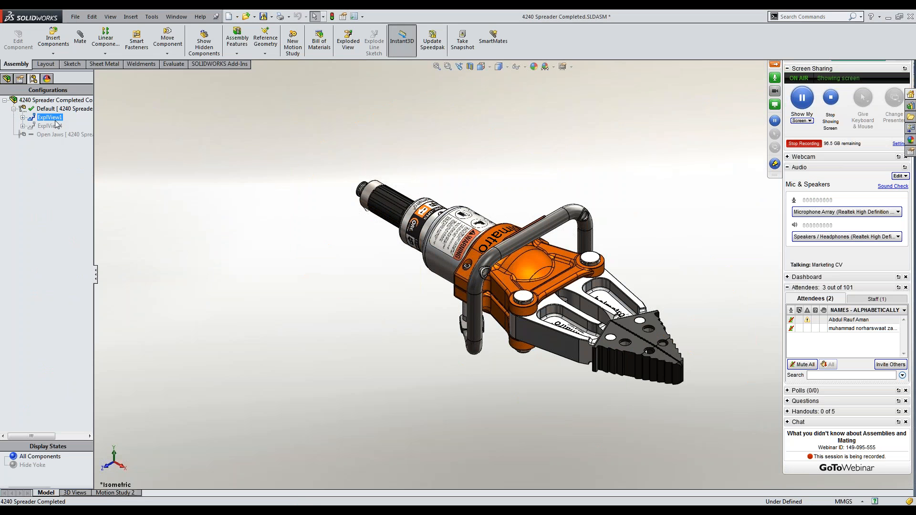
pyautogui.doubleClick(51, 117)
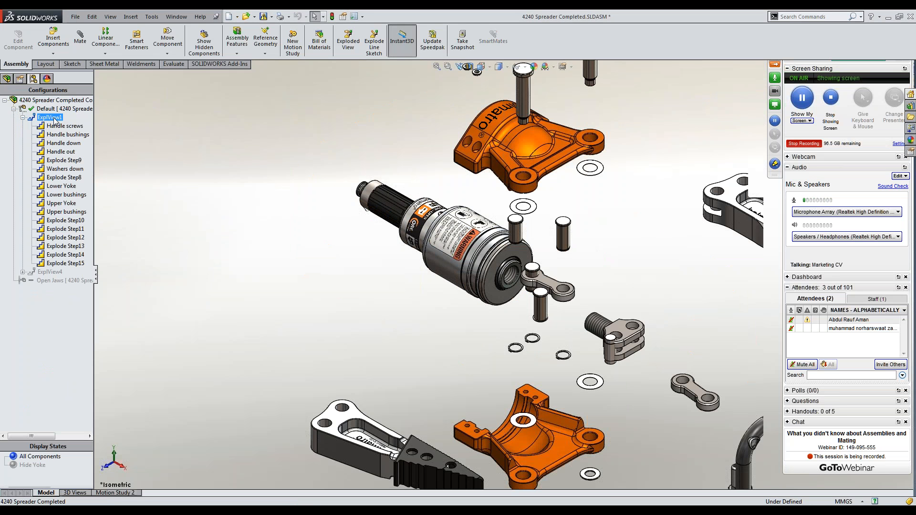
pyautogui.doubleClick(52, 118)
# Explode the spreader with the second exploded view, ExplView4, and collapse it again
pyautogui.click(52, 126)
pyautogui.doubleClick(53, 126)
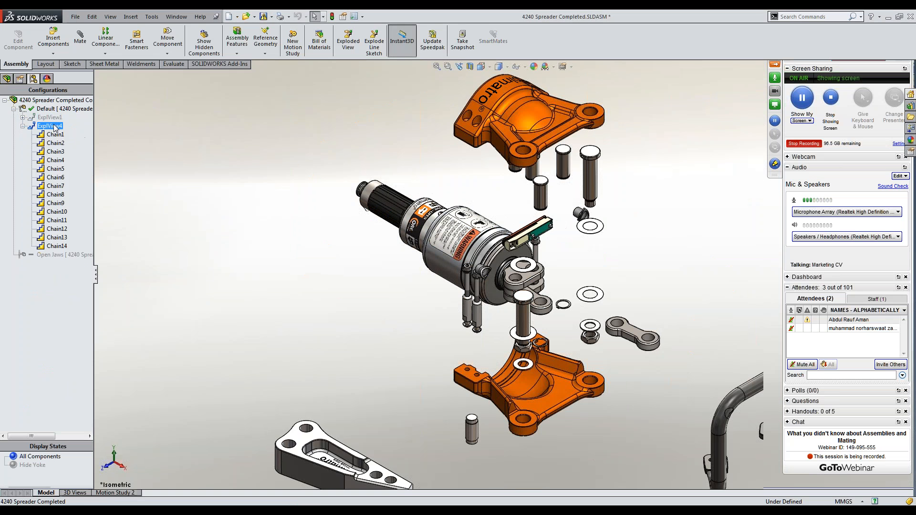
pyautogui.doubleClick(53, 126)
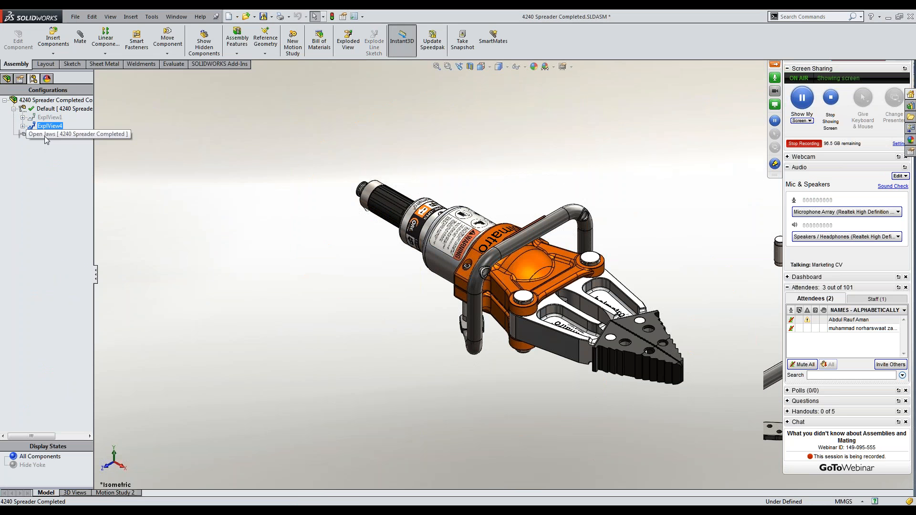
# Alternate the spreader between the Open Jaws and Default configurations to compare them, finishing with Default active
pyautogui.doubleClick(45, 135)
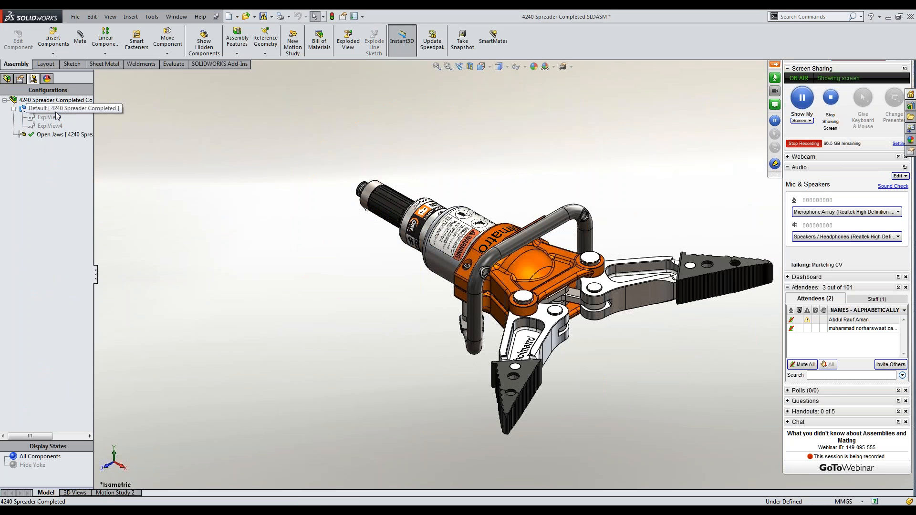
pyautogui.doubleClick(53, 108)
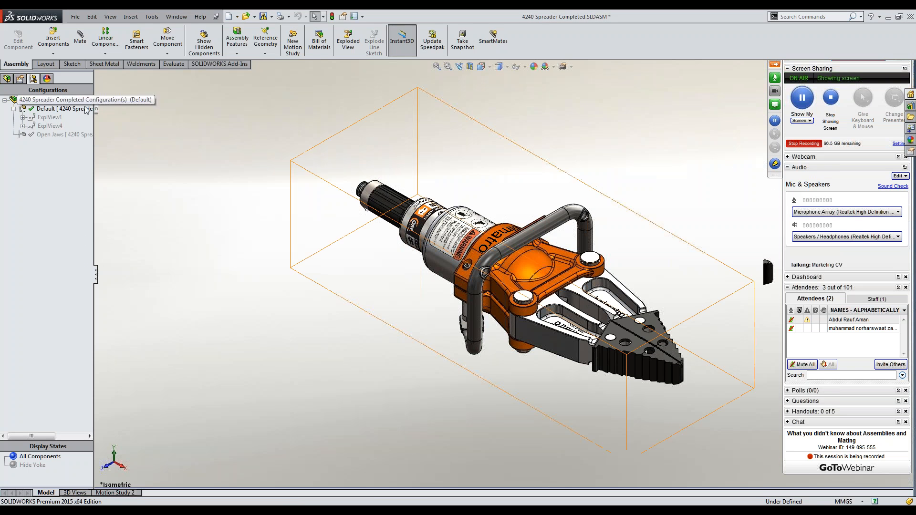
pyautogui.scroll(-3, 722, 326)
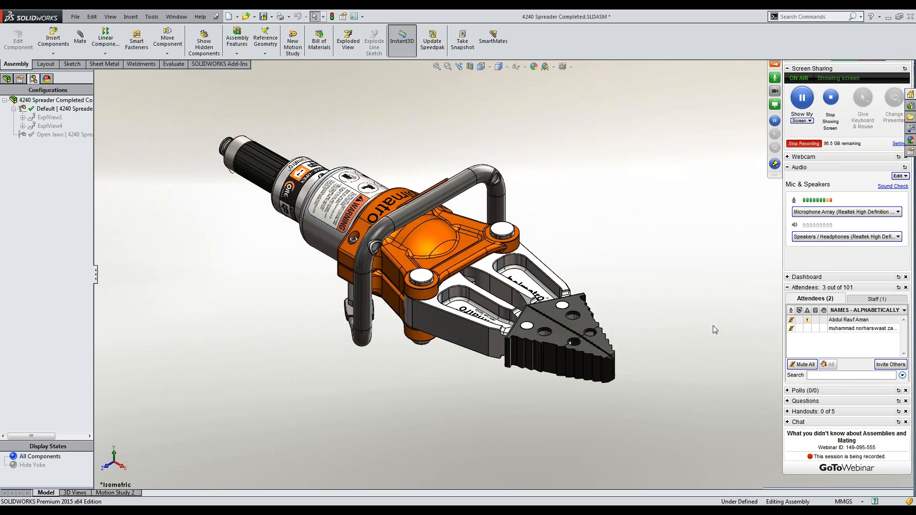
pyautogui.doubleClick(45, 135)
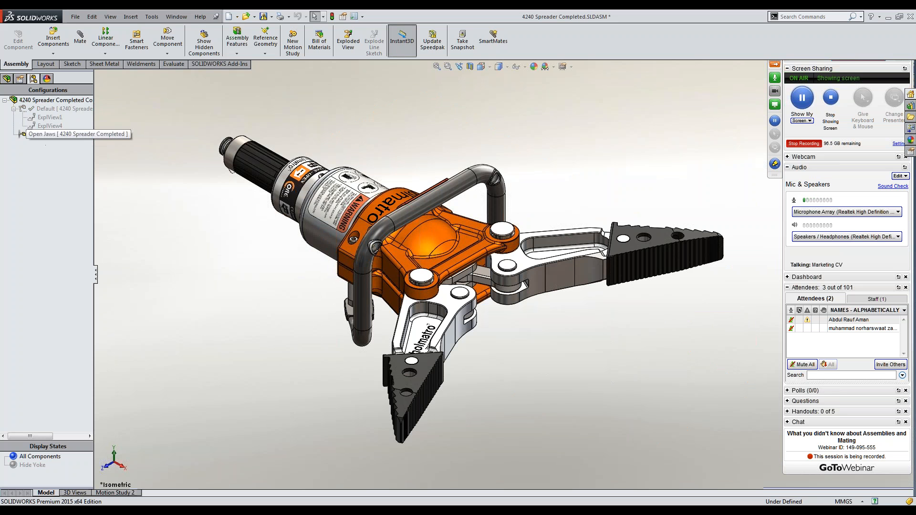
pyautogui.click(51, 118)
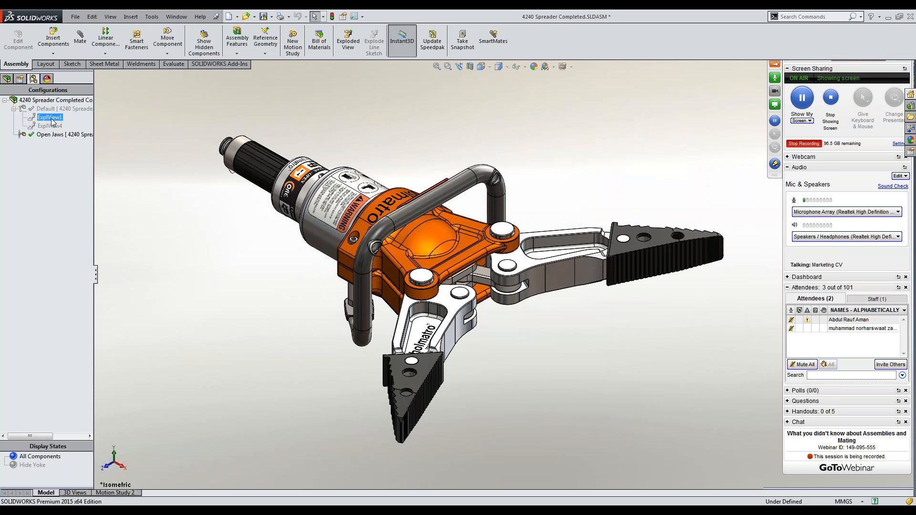
pyautogui.doubleClick(48, 108)
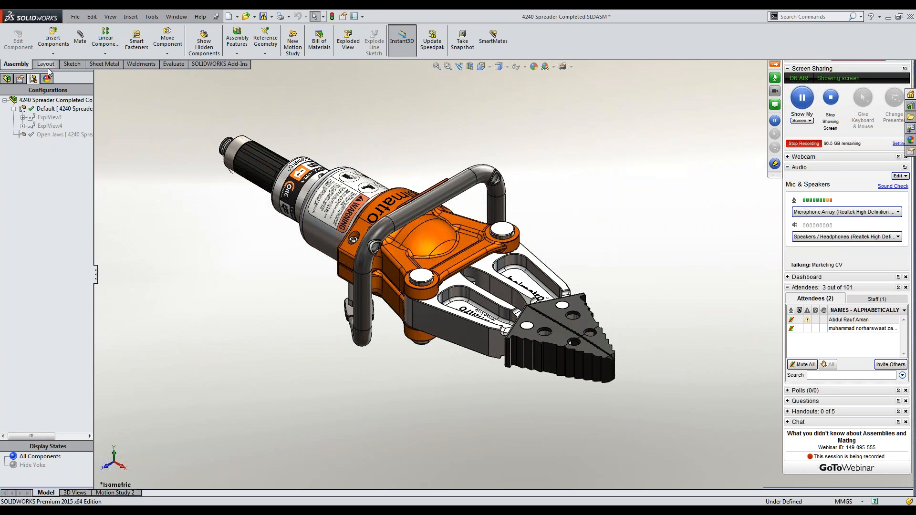
# Start a new exploded view and pull the two black jaw tips outward along Z, increasing the auto-spacing after the first tip
pyautogui.click(350, 45)
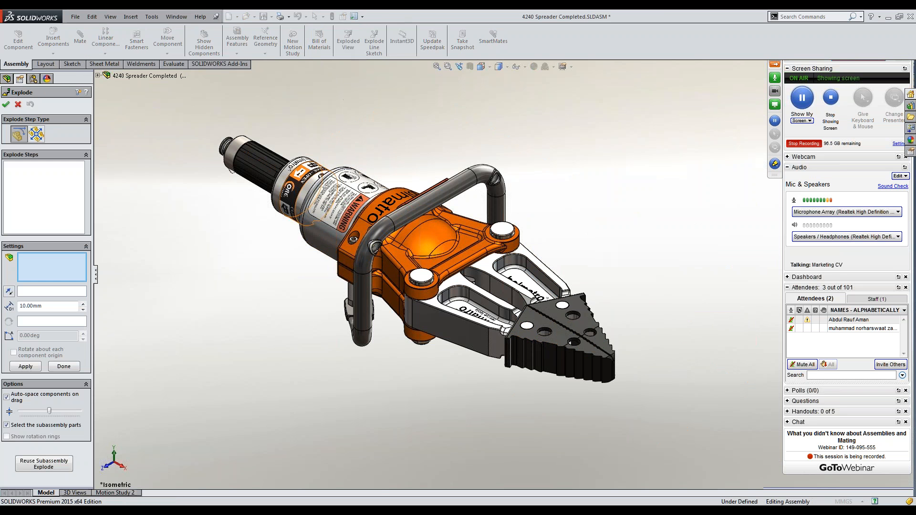
pyautogui.scroll(1, 561, 234)
pyautogui.scroll(-1, 564, 239)
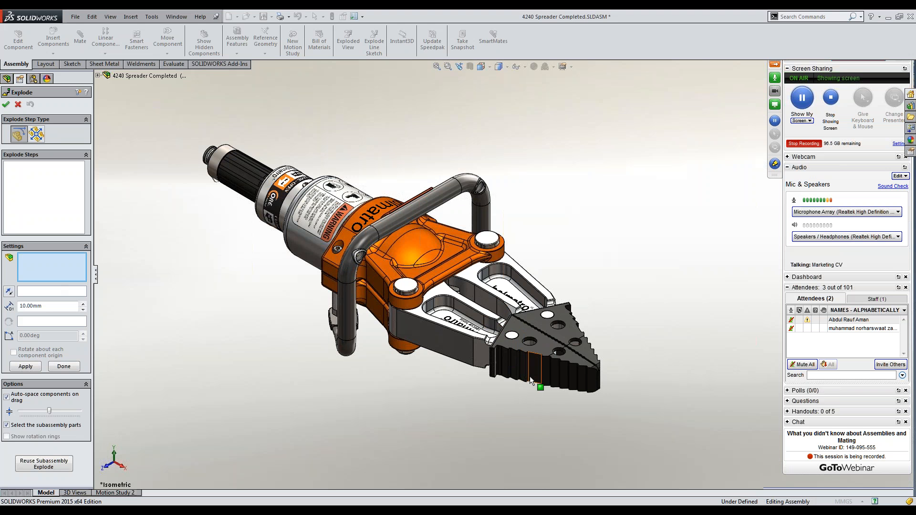
pyautogui.click(542, 345)
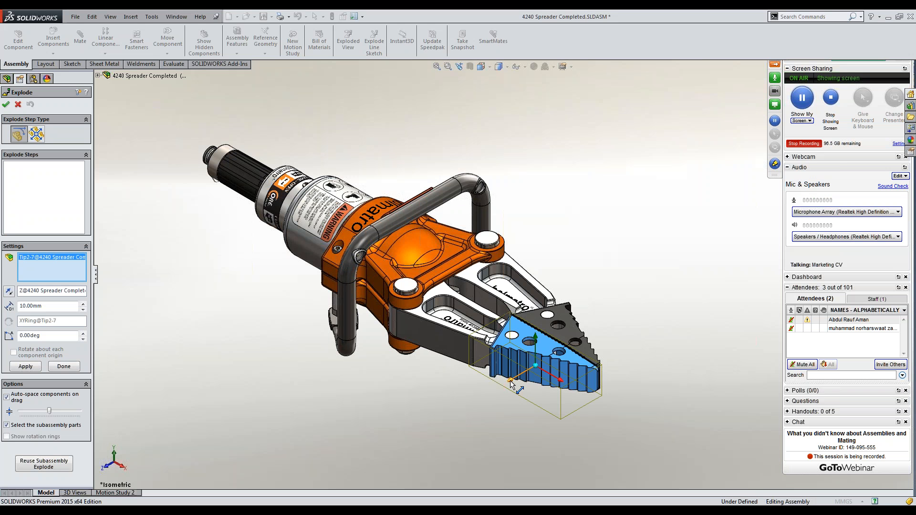
pyautogui.moveTo(511, 380); pyautogui.dragTo(274, 473)
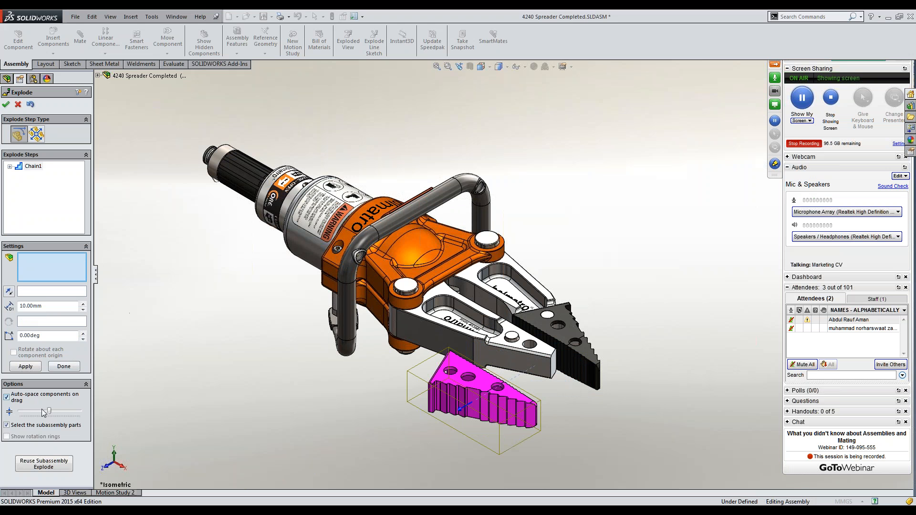
pyautogui.moveTo(51, 412); pyautogui.dragTo(76, 413)
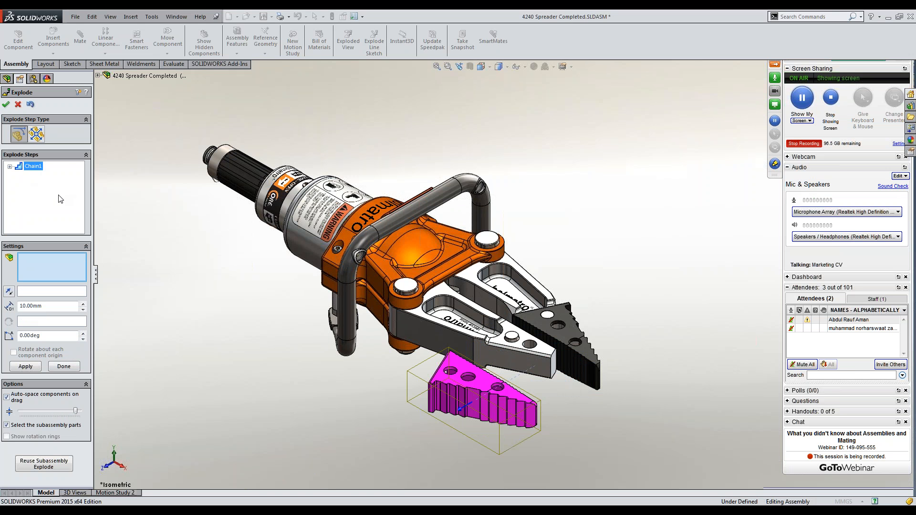
pyautogui.click(295, 314)
pyautogui.click(563, 330)
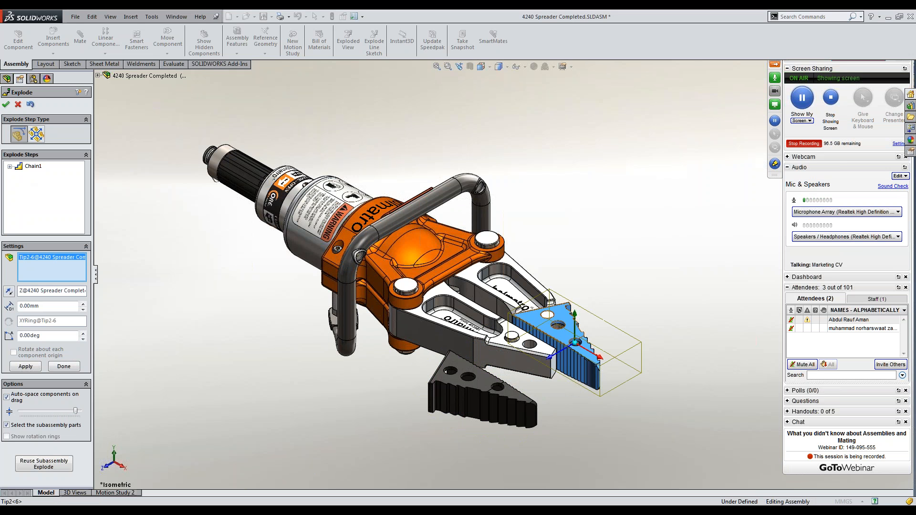
pyautogui.moveTo(548, 359); pyautogui.dragTo(835, 189)
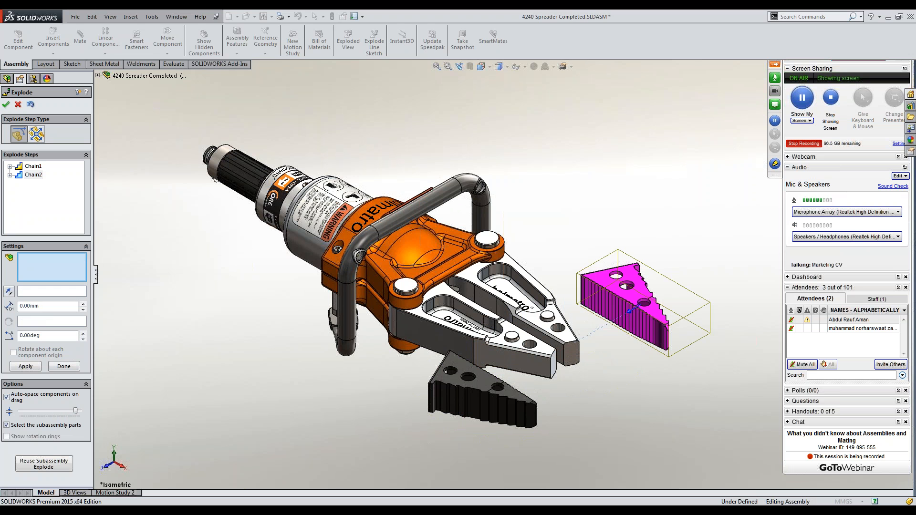
pyautogui.click(643, 405)
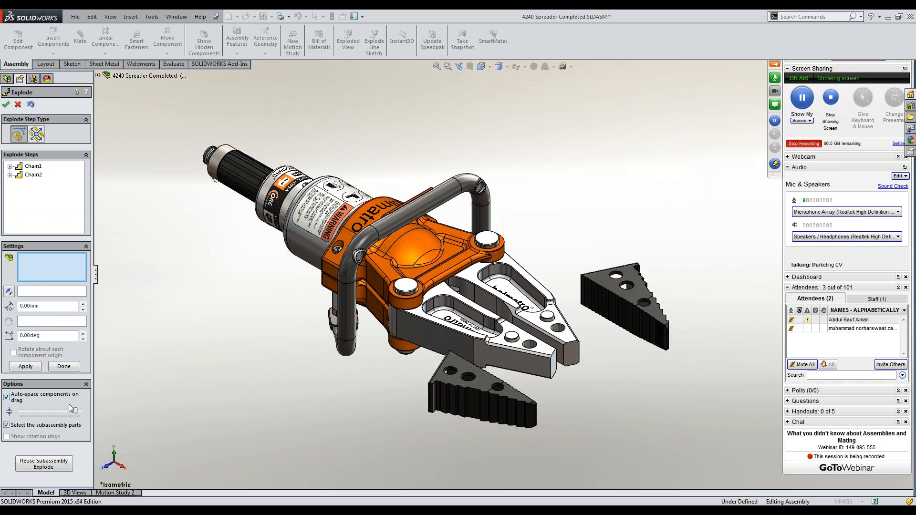
# Pull both spreader arms forward along X and the twist control grip backward, then discard the new exploded view
pyautogui.click(486, 366)
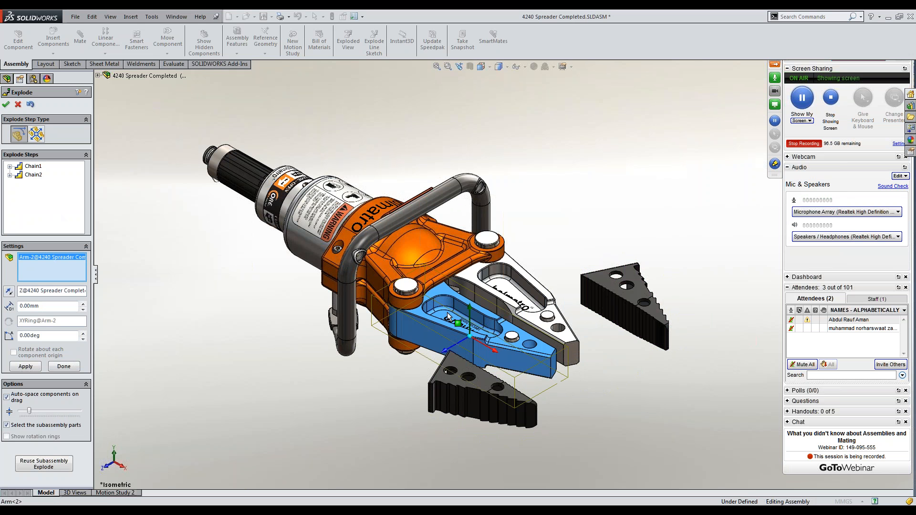
pyautogui.moveTo(495, 356); pyautogui.dragTo(661, 437)
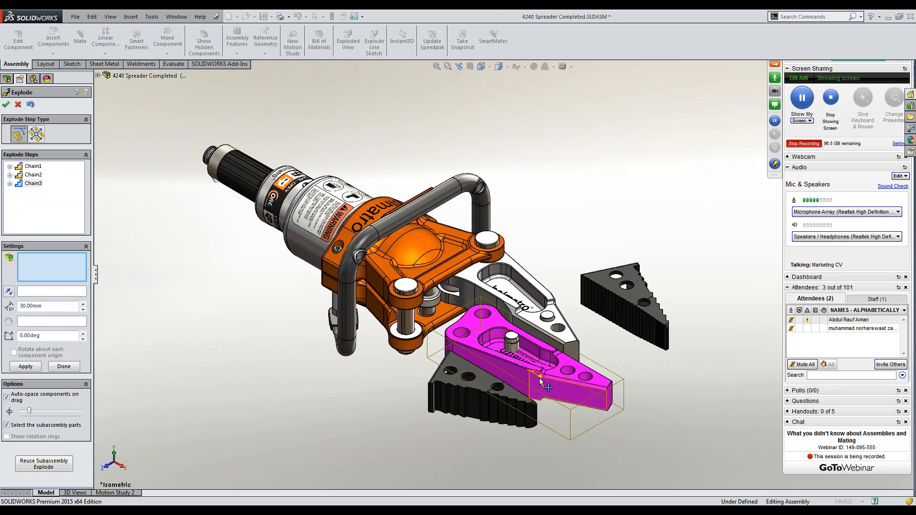
pyautogui.moveTo(541, 379); pyautogui.dragTo(727, 460)
pyautogui.click(497, 303)
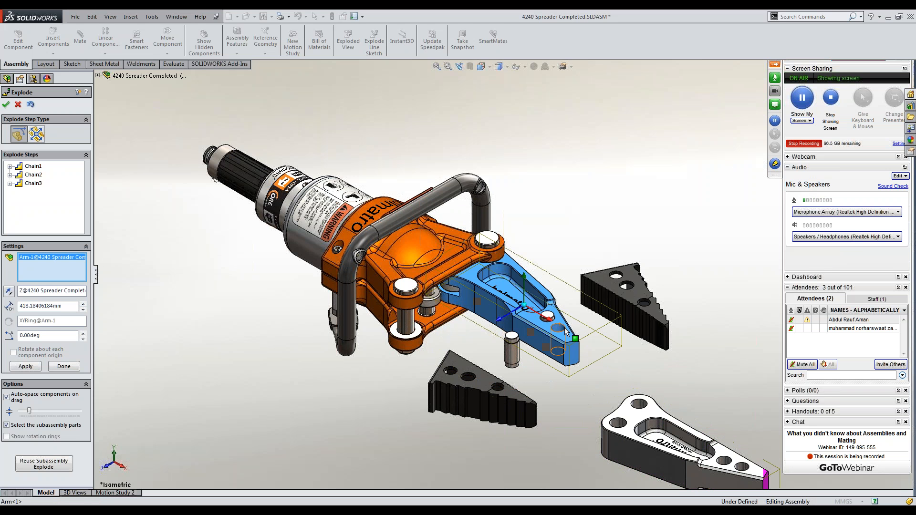
pyautogui.moveTo(551, 319); pyautogui.dragTo(730, 432)
pyautogui.click(260, 186)
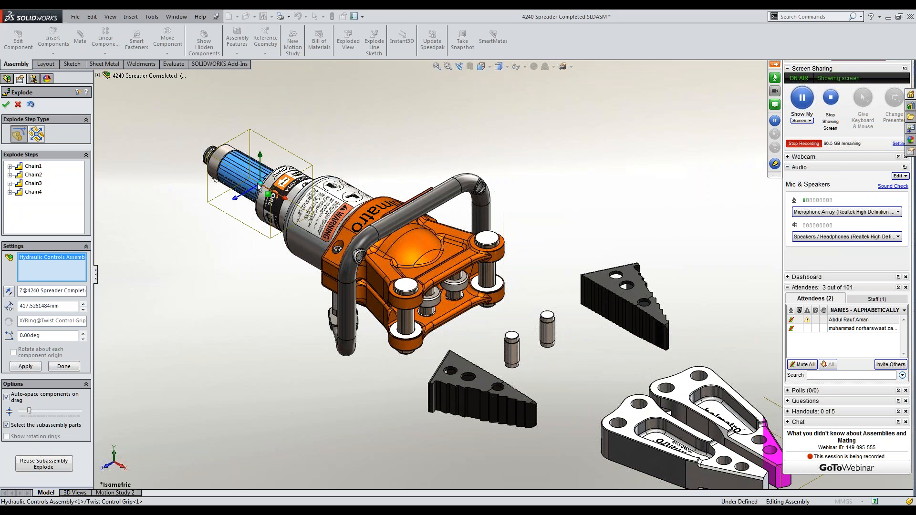
pyautogui.moveTo(287, 199); pyautogui.dragTo(62, 75)
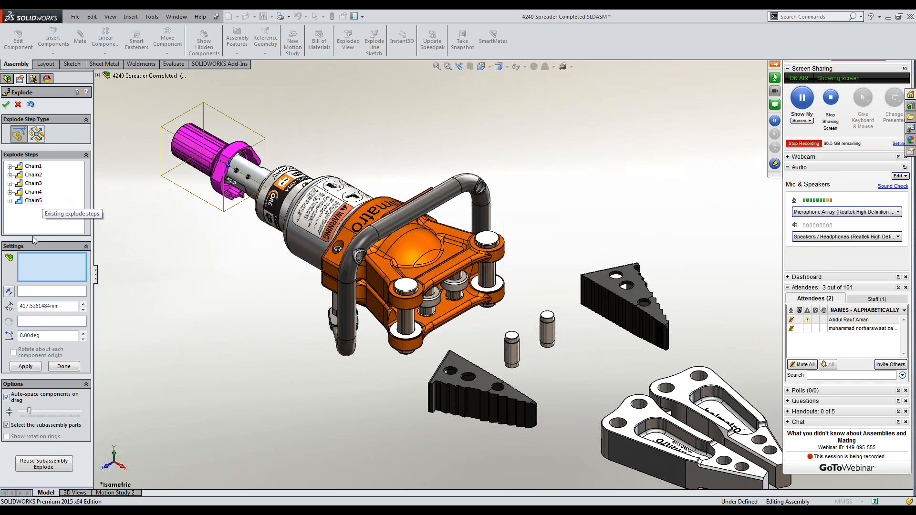
pyautogui.click(18, 105)
# Edit ExplView1, try pulling the CORE connection back and the twist control grip upward, and discard the changes
pyautogui.click(39, 119)
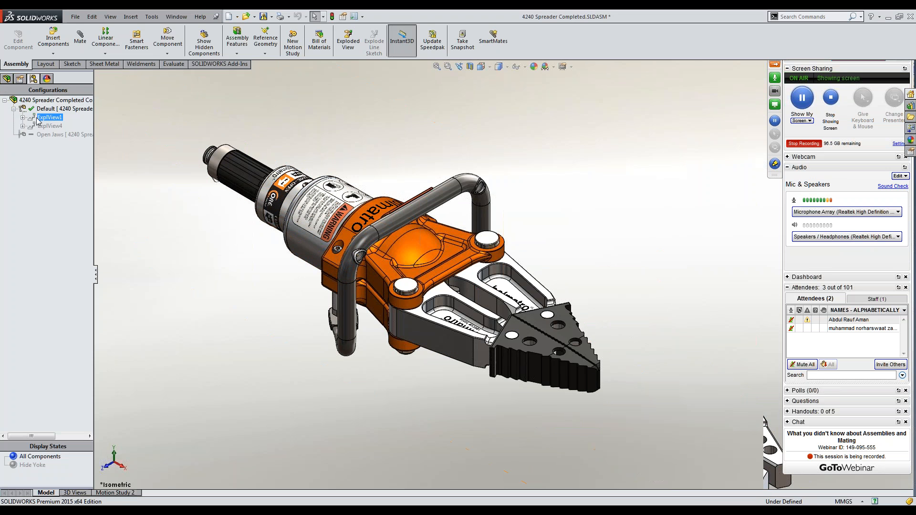
pyautogui.click(23, 118)
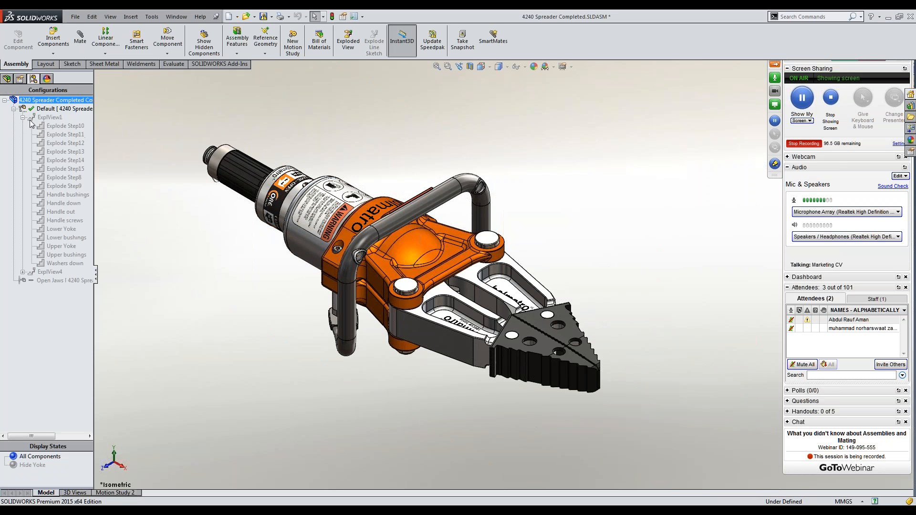
pyautogui.rightClick(60, 121)
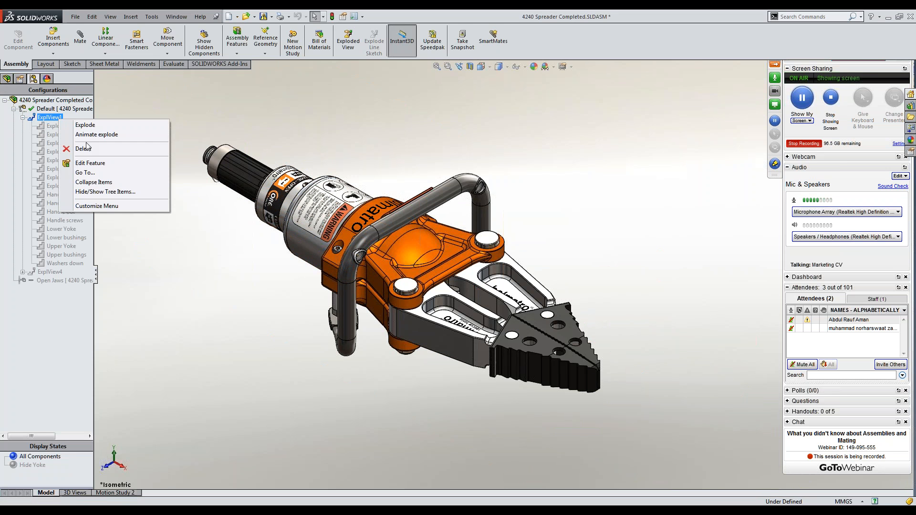
pyautogui.click(89, 163)
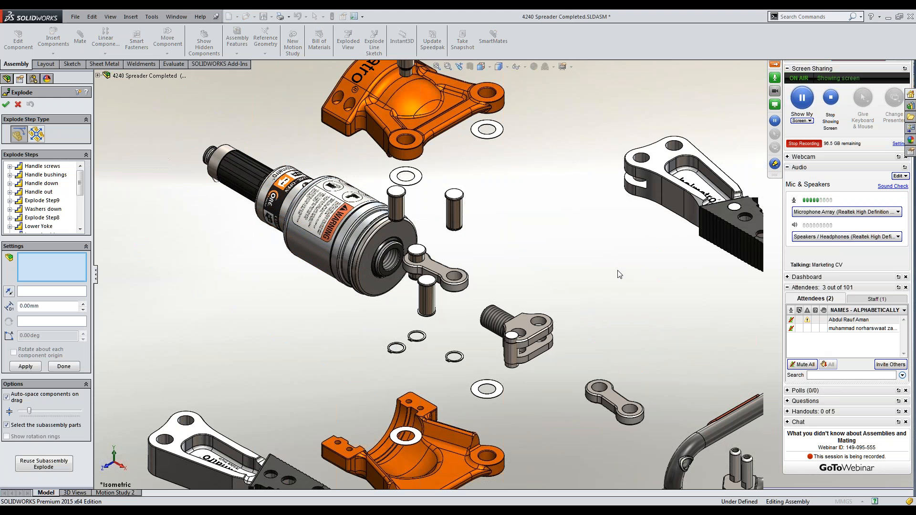
pyautogui.scroll(5, 609, 278)
pyautogui.scroll(-1, 610, 278)
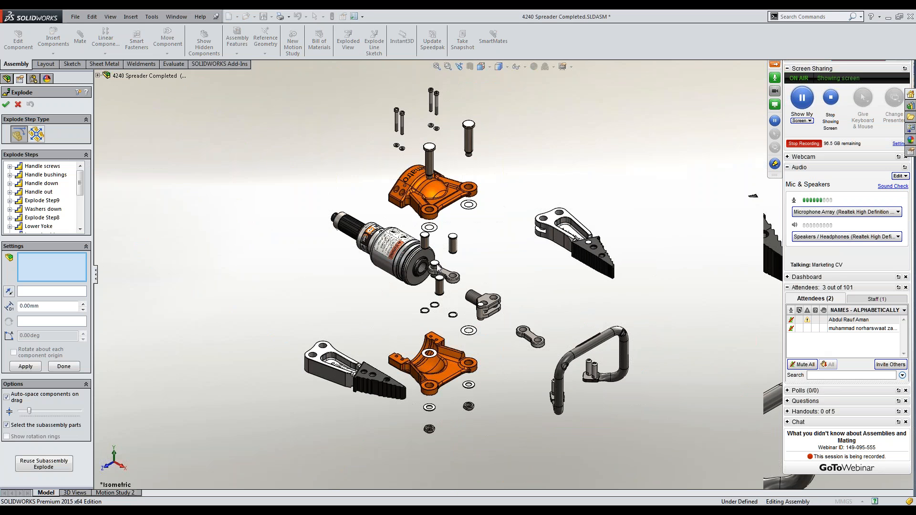
pyautogui.scroll(-1, 415, 215)
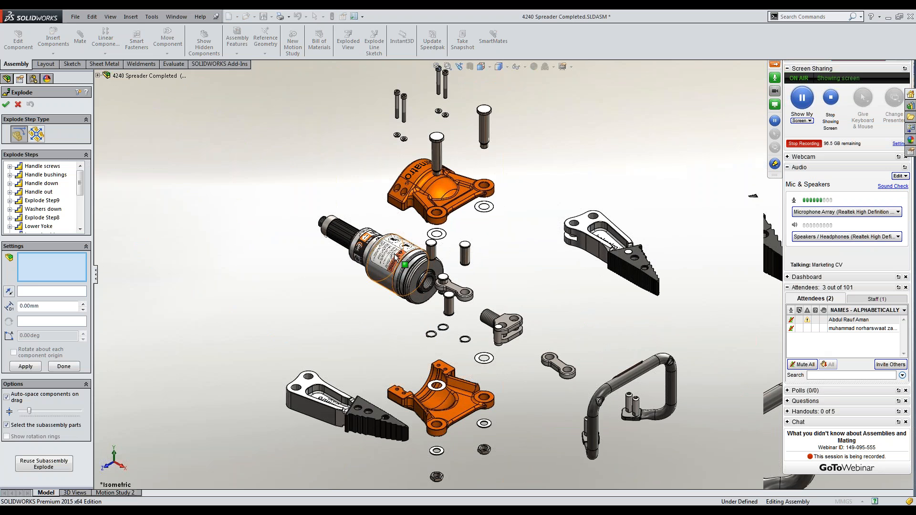
pyautogui.click(335, 229)
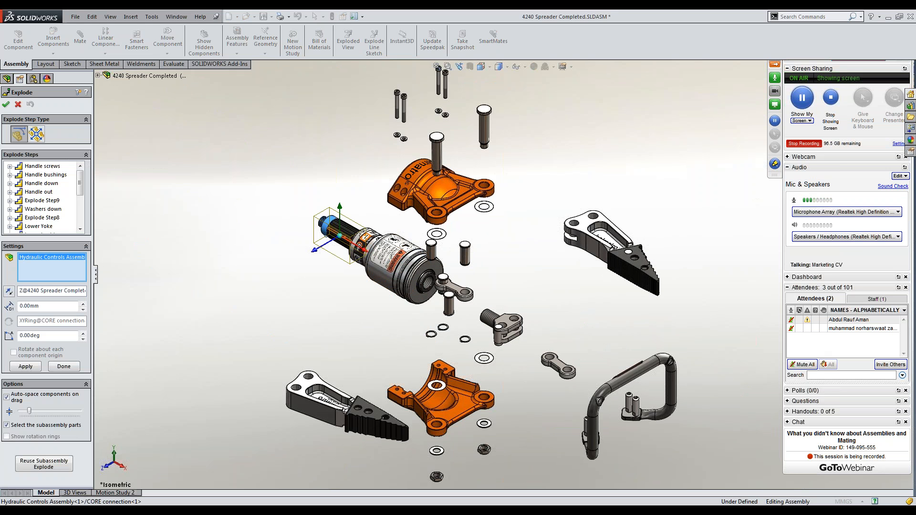
pyautogui.moveTo(365, 250); pyautogui.dragTo(353, 164)
pyautogui.click(343, 239)
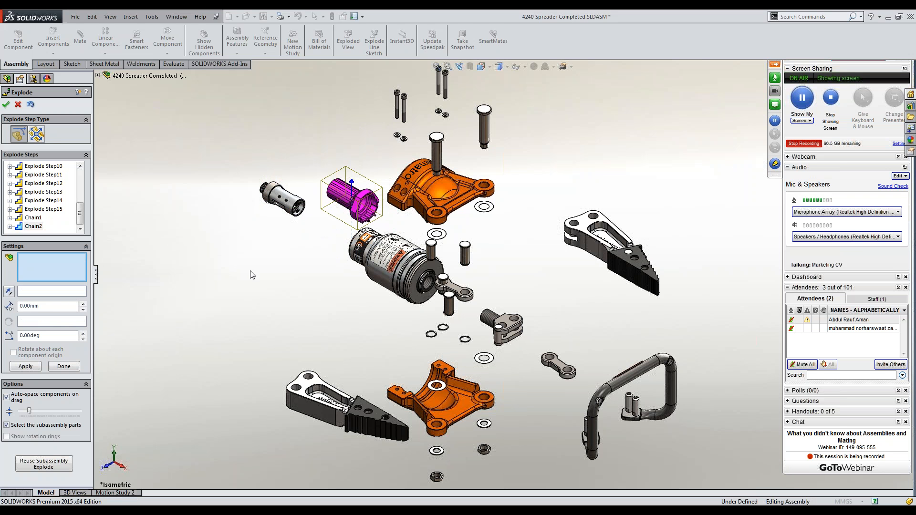
pyautogui.scroll(1, 300, 148)
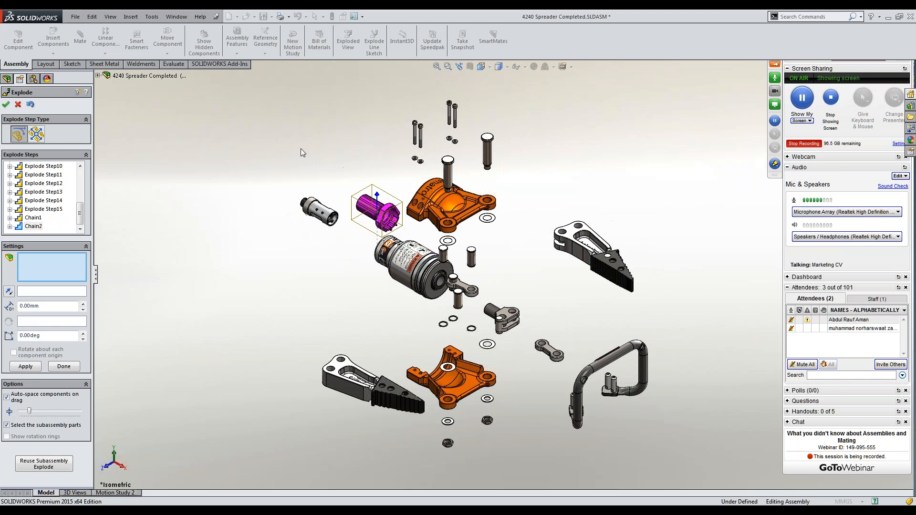
pyautogui.click(18, 105)
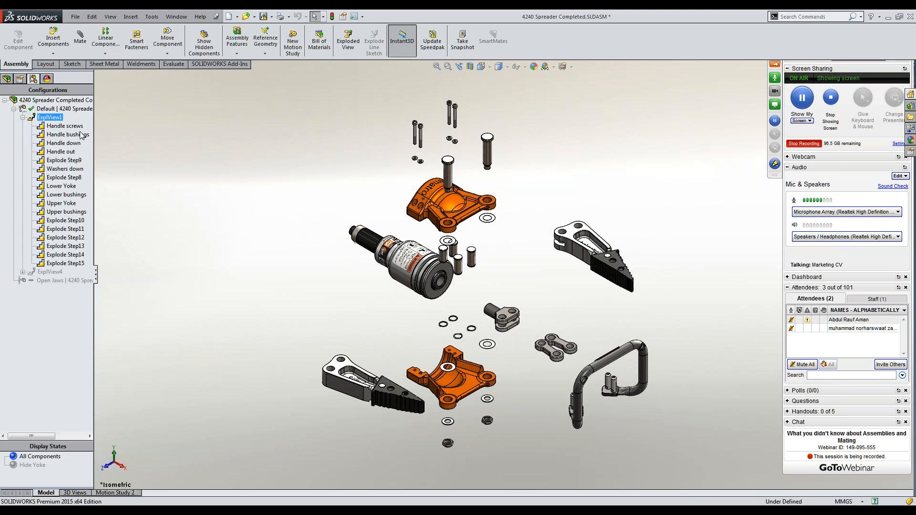
# Play the animated collapse of ExplView1 and close the animation controller
pyautogui.rightClick(48, 121)
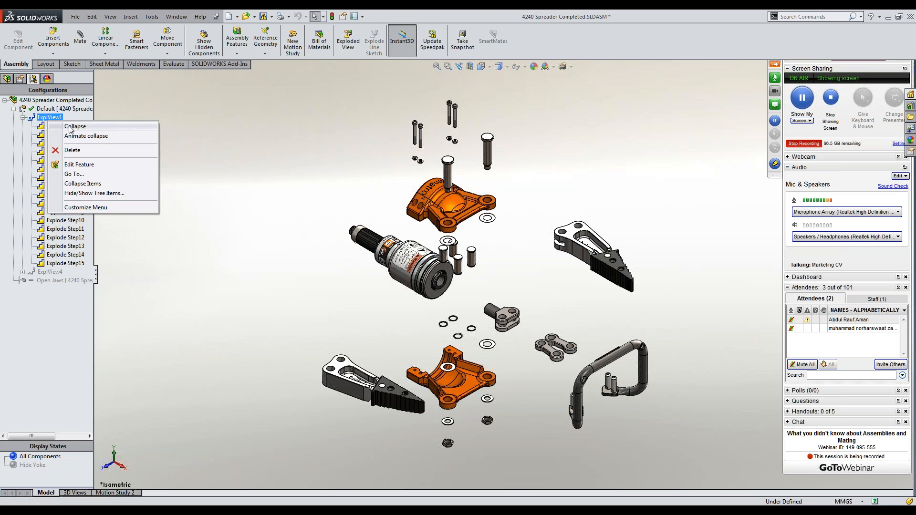
pyautogui.click(73, 135)
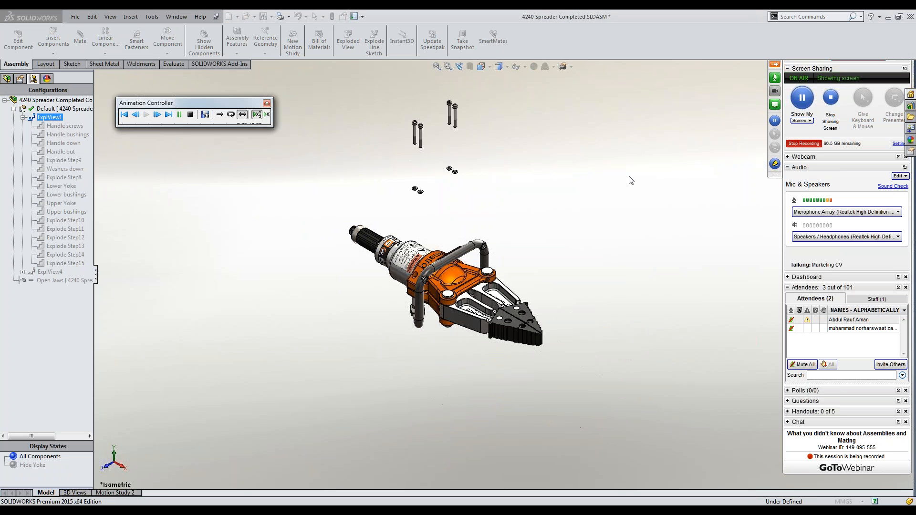
pyautogui.scroll(-3, 544, 219)
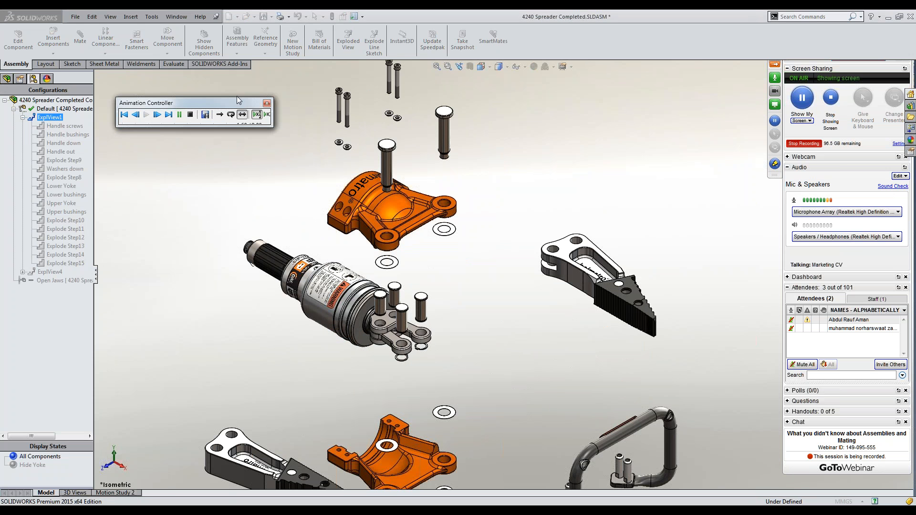
pyautogui.click(267, 104)
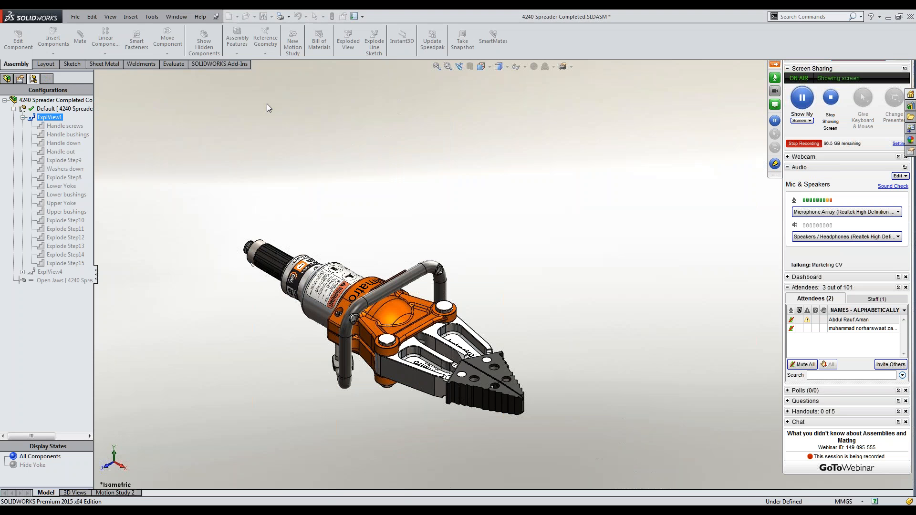
# Explode the spreader with ExplView1 and inspect the separated parts, then check the options available for the Default configuration
pyautogui.rightClick(57, 120)
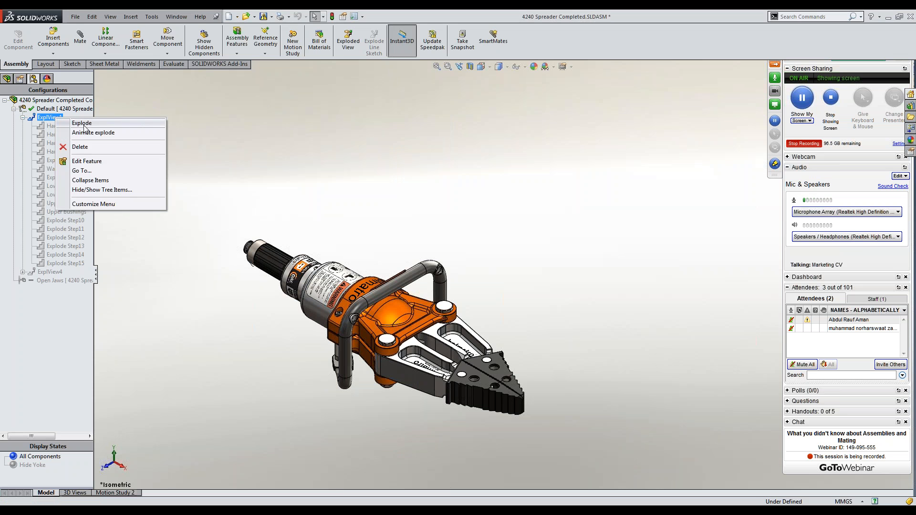
pyautogui.click(82, 123)
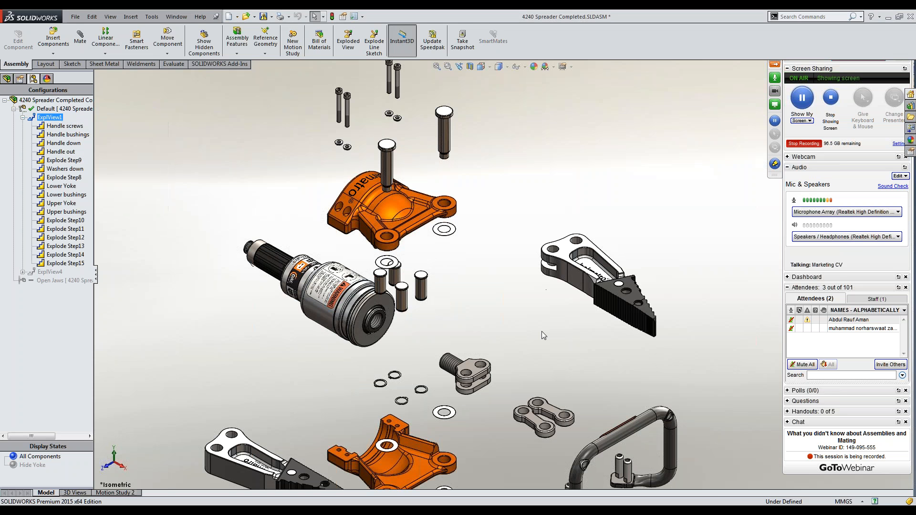
pyautogui.scroll(3, 542, 331)
pyautogui.moveTo(542, 331)
pyautogui.mouseDown(button='middle')
pyautogui.moveTo(651, 296)
pyautogui.moveTo(547, 290)
pyautogui.moveTo(539, 347)
pyautogui.mouseUp(button='middle')
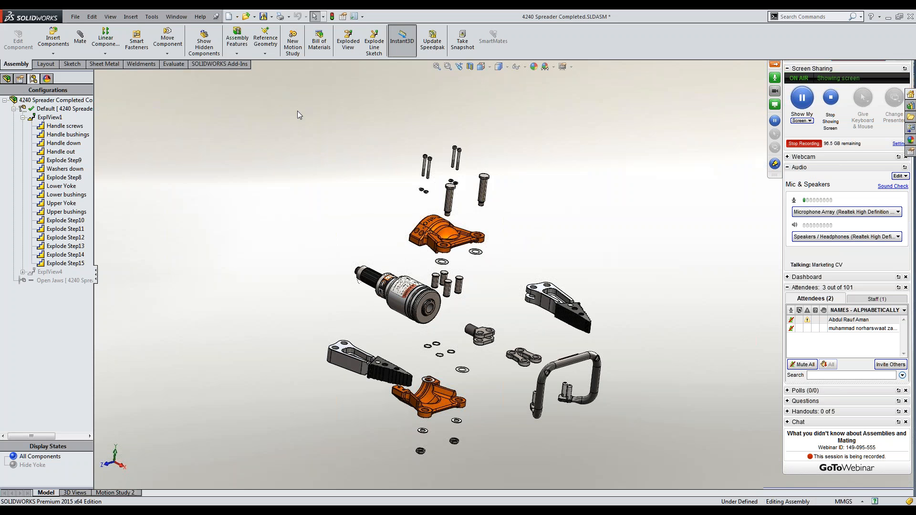
pyautogui.rightClick(53, 109)
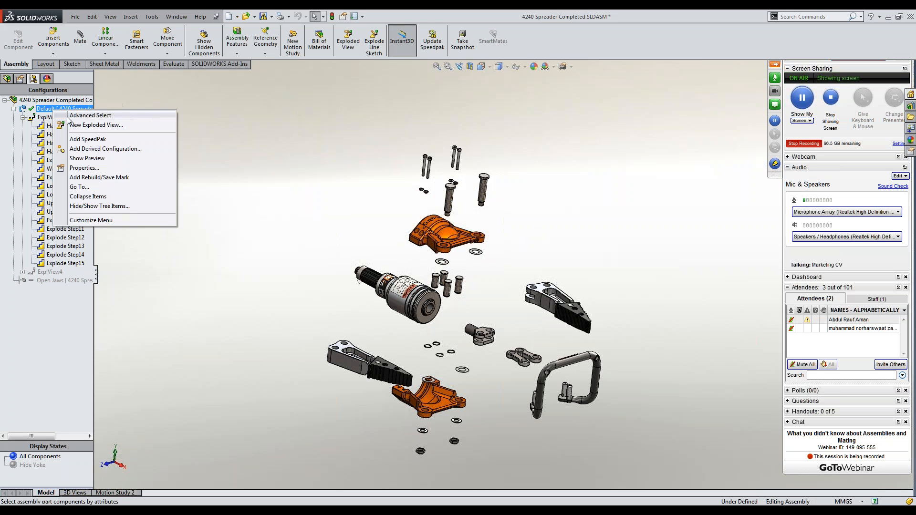
pyautogui.click(271, 164)
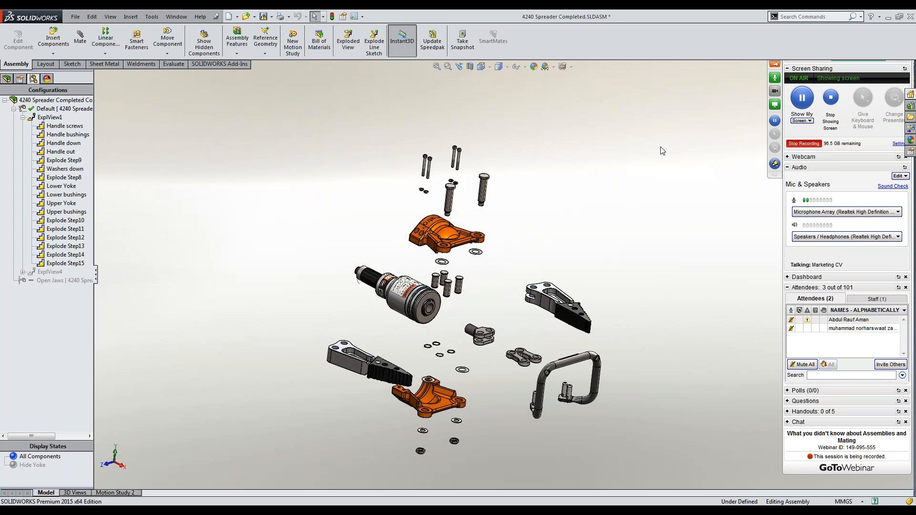
# Hide the webinar control panel and close the 4240 Spreader assembly without saving
pyautogui.click(775, 64)
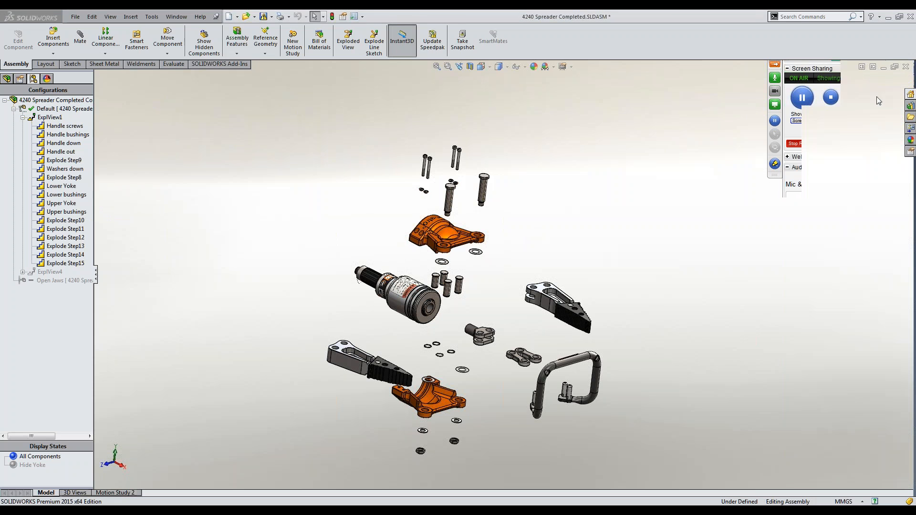
pyautogui.click(905, 66)
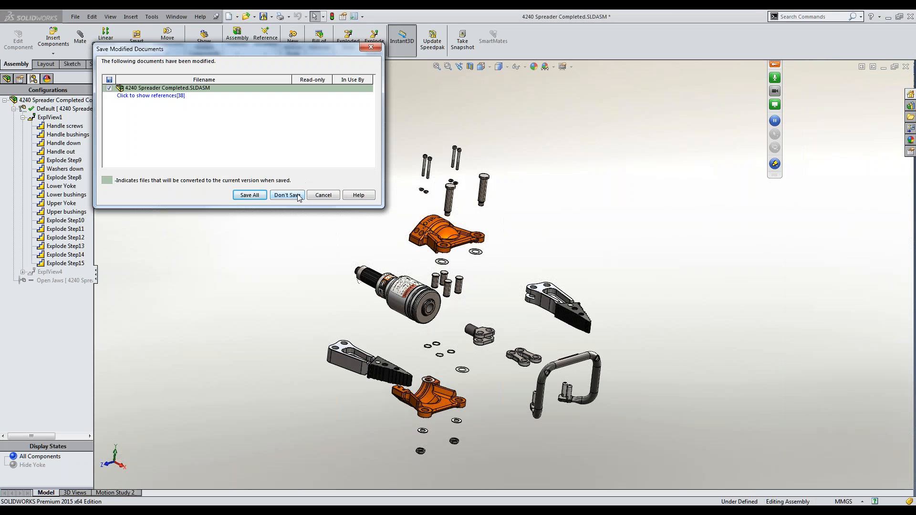
pyautogui.click(287, 195)
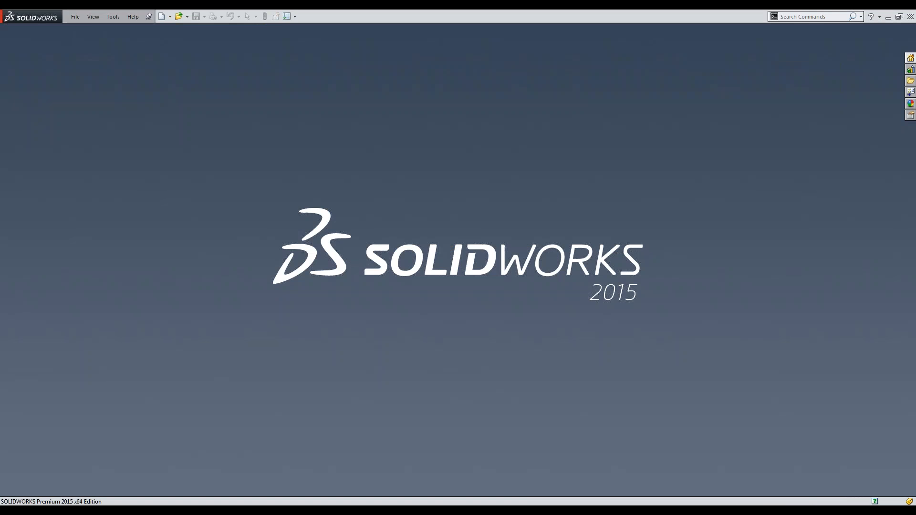
# Switch to the PowerPoint presentation and advance from the Exploded View slide to the closing Thank You slide
pyautogui.click(133, 513)
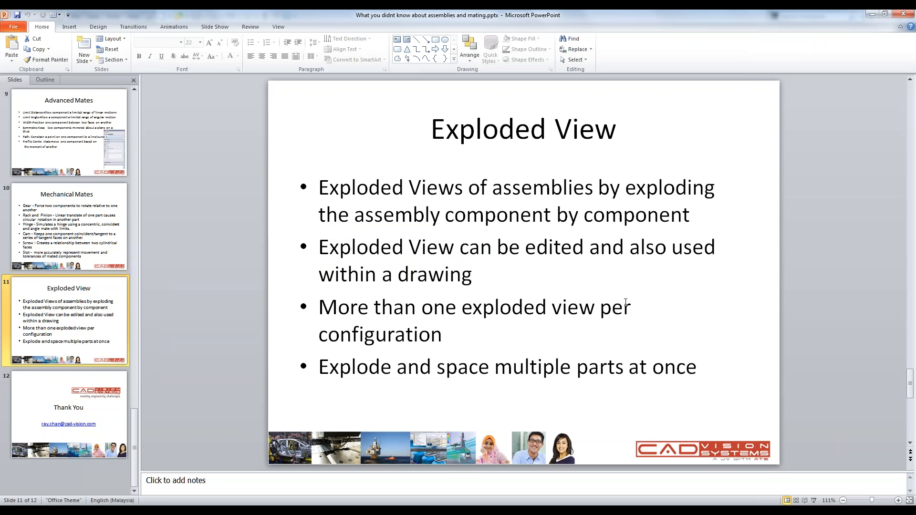
pyautogui.scroll(-1, 623, 302)
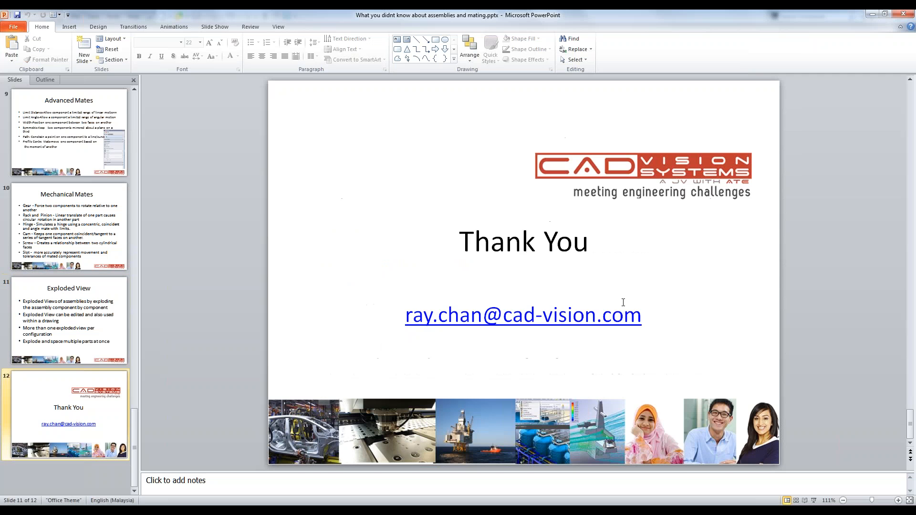